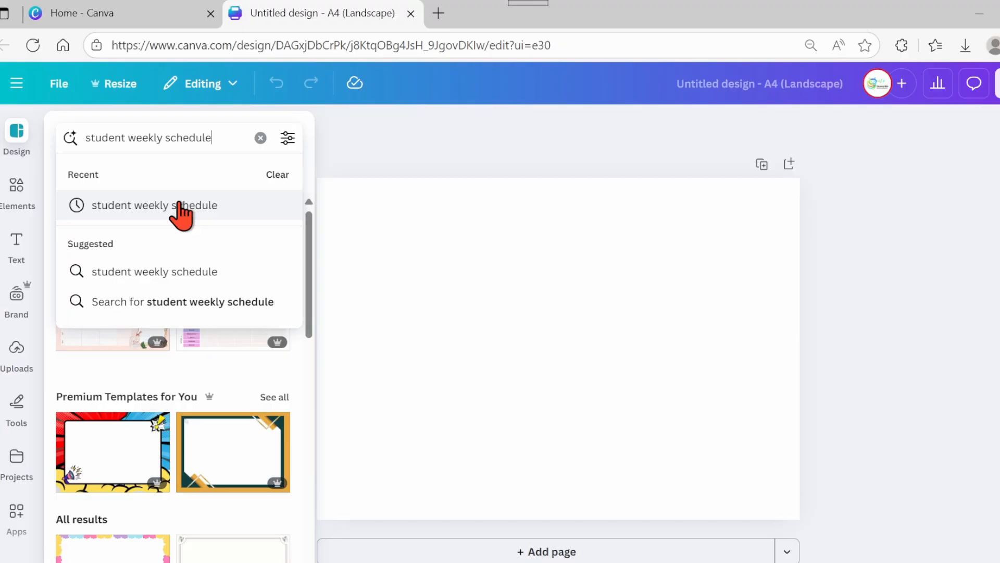
- Browse the template results for student weekly schedule
{"action": "left_click", "coordinate": [178, 194]}
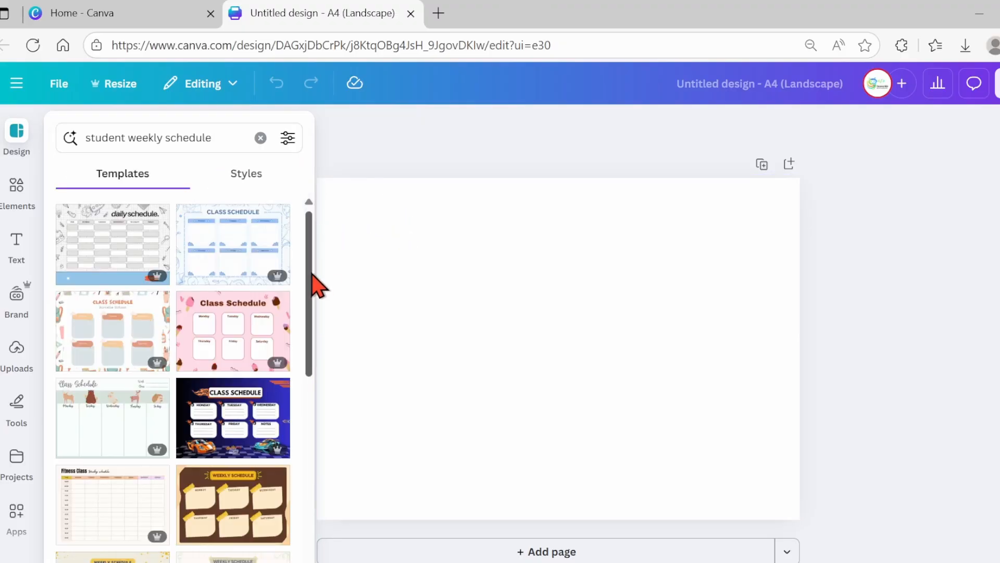
{"action": "scroll", "coordinate": [313, 299], "scroll_direction": "down", "scroll_amount": 3}
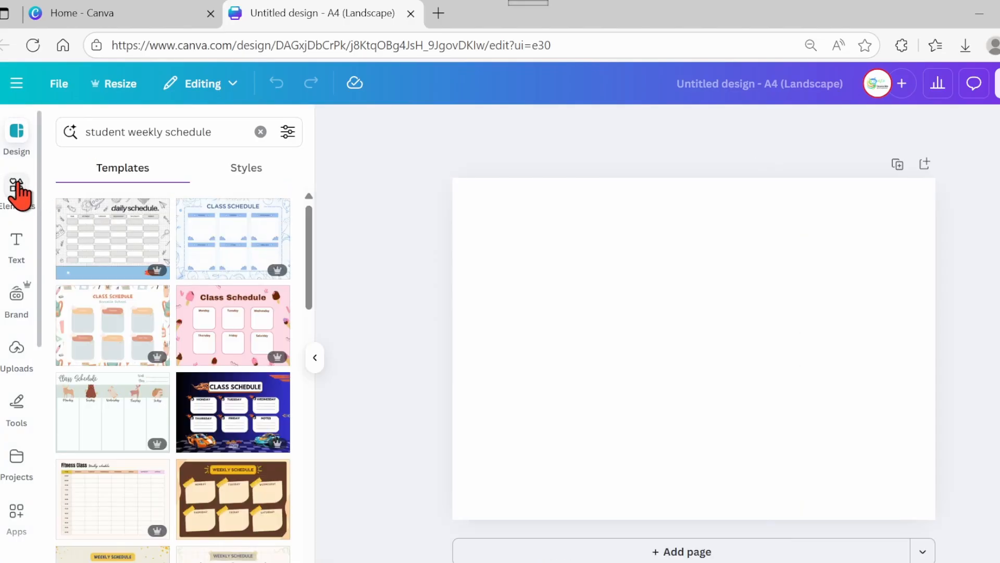
- Search the elements for rec and add a rectangle to the page
{"action": "left_click", "coordinate": [17, 188]}
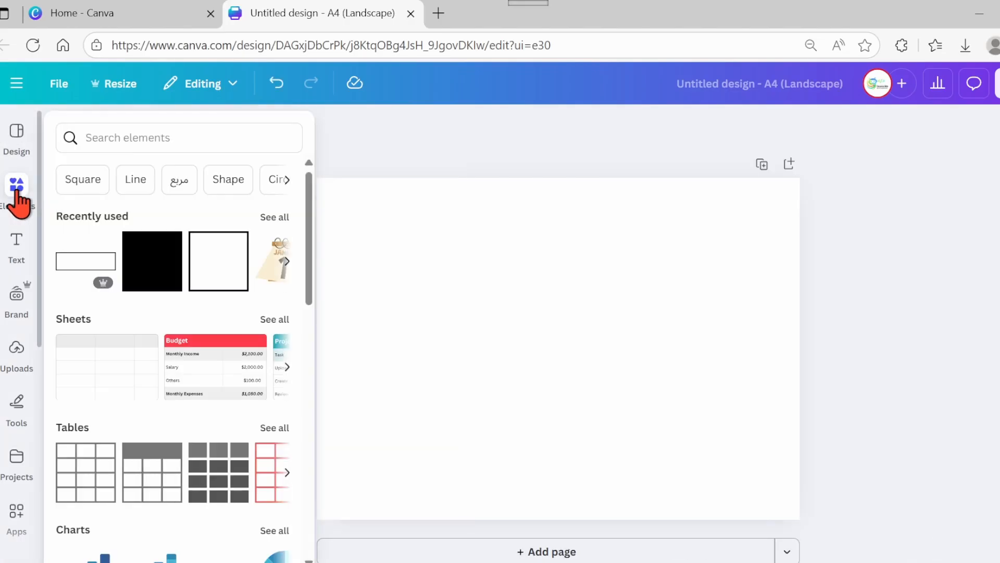
{"action": "left_click", "coordinate": [119, 138]}
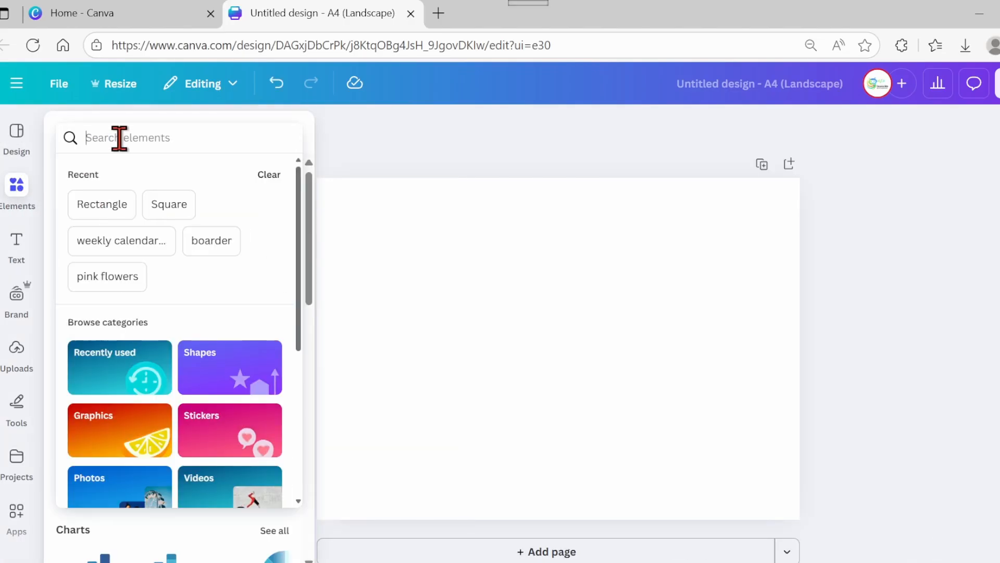
{"action": "type", "text": "rec"}
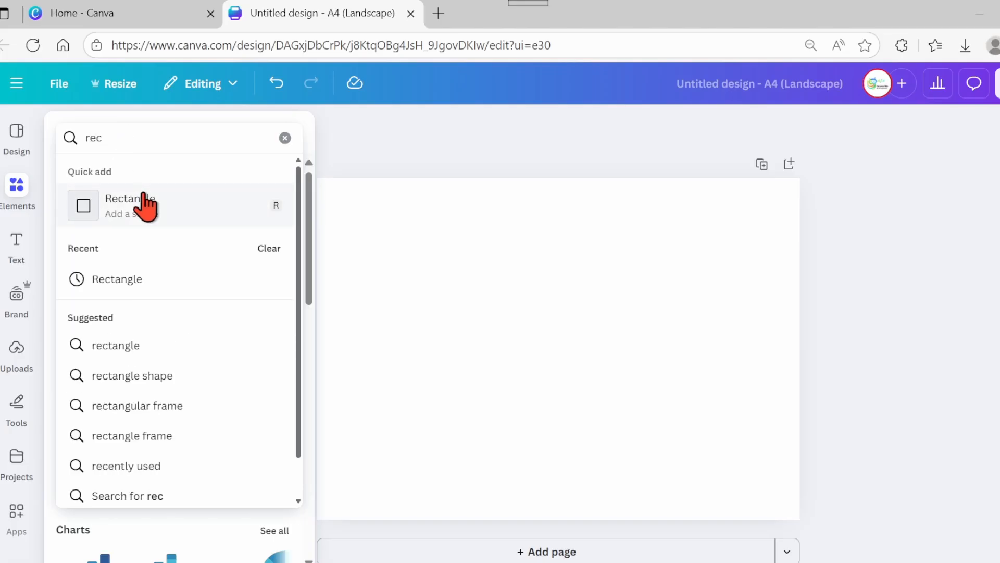
{"action": "left_click", "coordinate": [150, 211]}
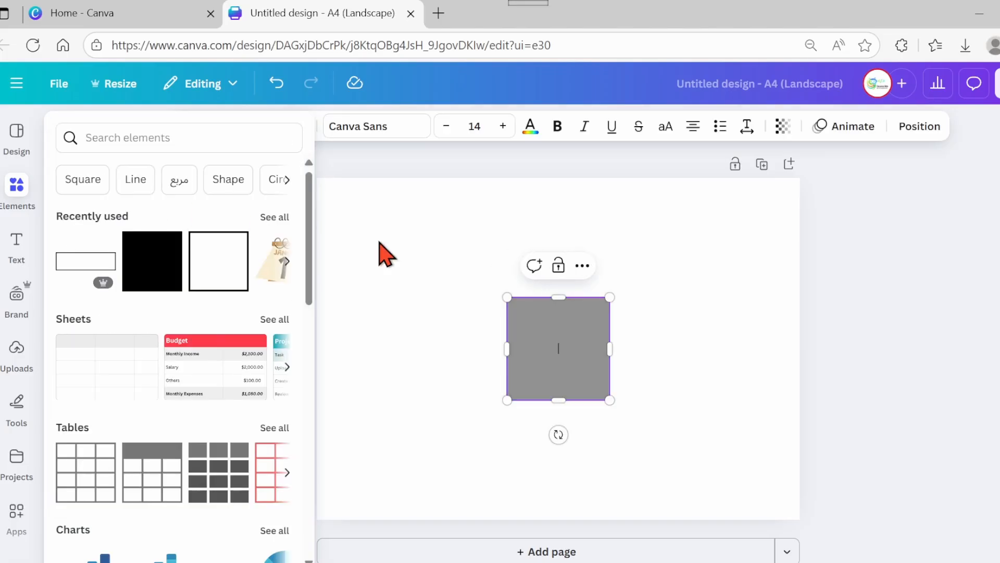
- Shrink the rectangle into a short bar near the page's upper-left corner and fill it pink
{"action": "left_click_drag", "start_coordinate": [558, 400], "coordinate": [558, 313]}
{"action": "left_click_drag", "start_coordinate": [543, 368], "coordinate": [423, 287]}
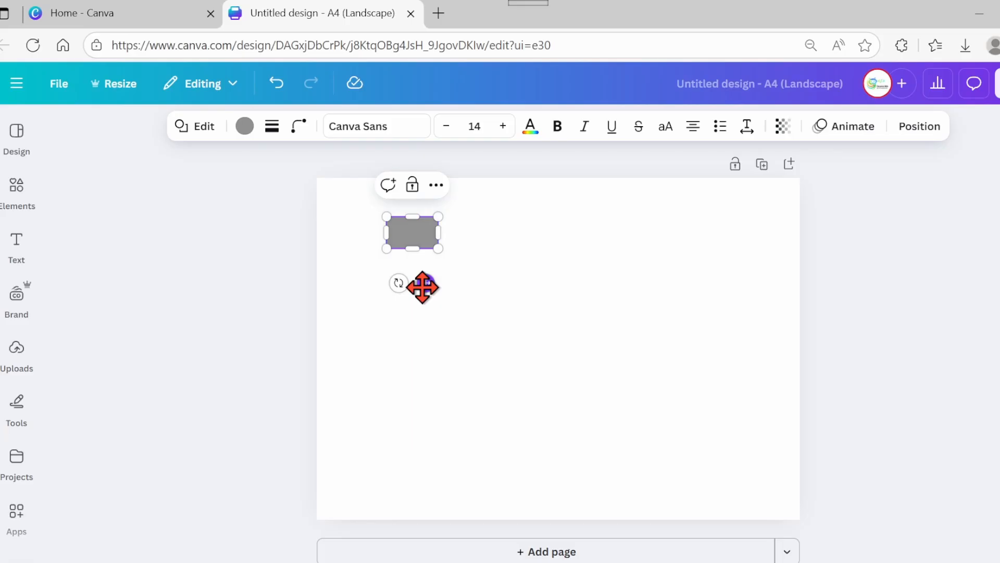
{"action": "left_click", "coordinate": [243, 127]}
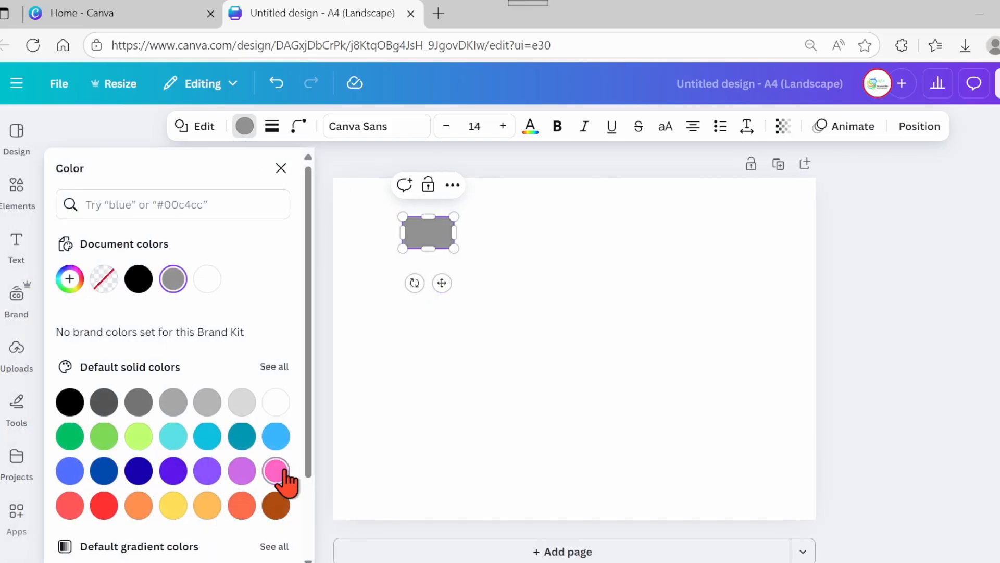
{"action": "left_click", "coordinate": [276, 470]}
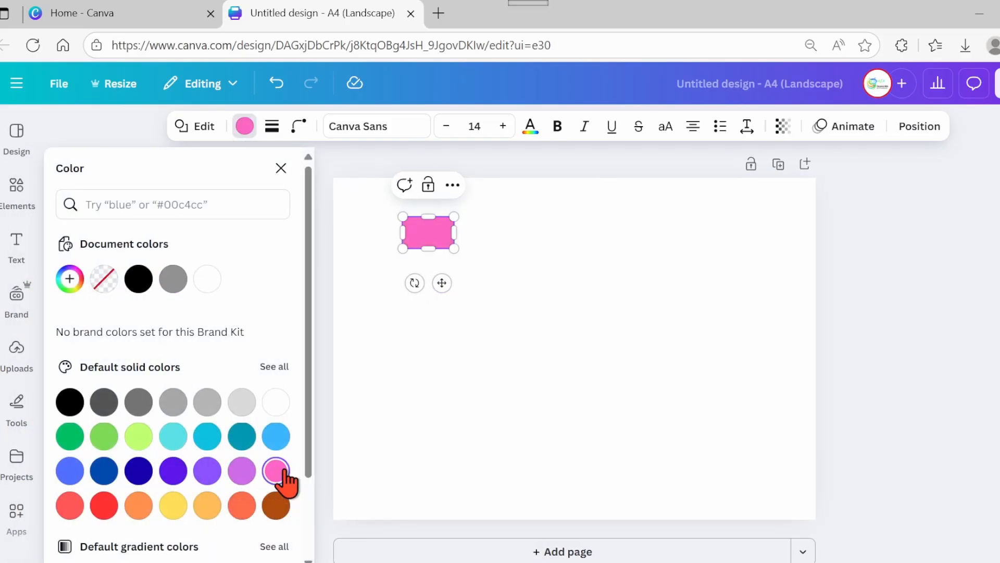
- Duplicate the pink rectangle repeatedly to build a row of seven touching rectangles
{"action": "left_click", "coordinate": [478, 268]}
{"action": "left_click", "coordinate": [444, 243]}
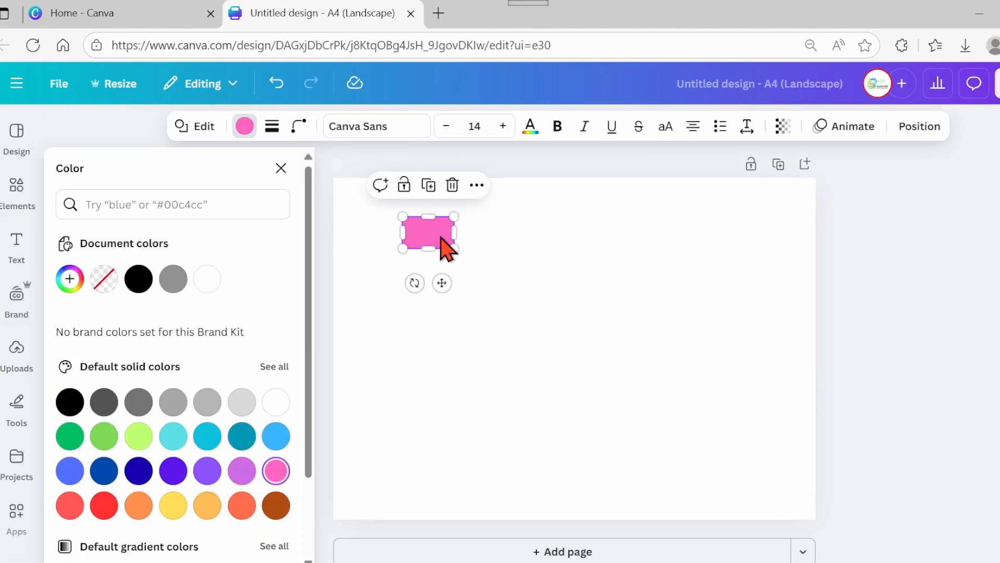
{"action": "left_click", "coordinate": [429, 185]}
{"action": "left_click_drag", "start_coordinate": [437, 249], "coordinate": [477, 243]}
{"action": "left_click", "coordinate": [482, 185]}
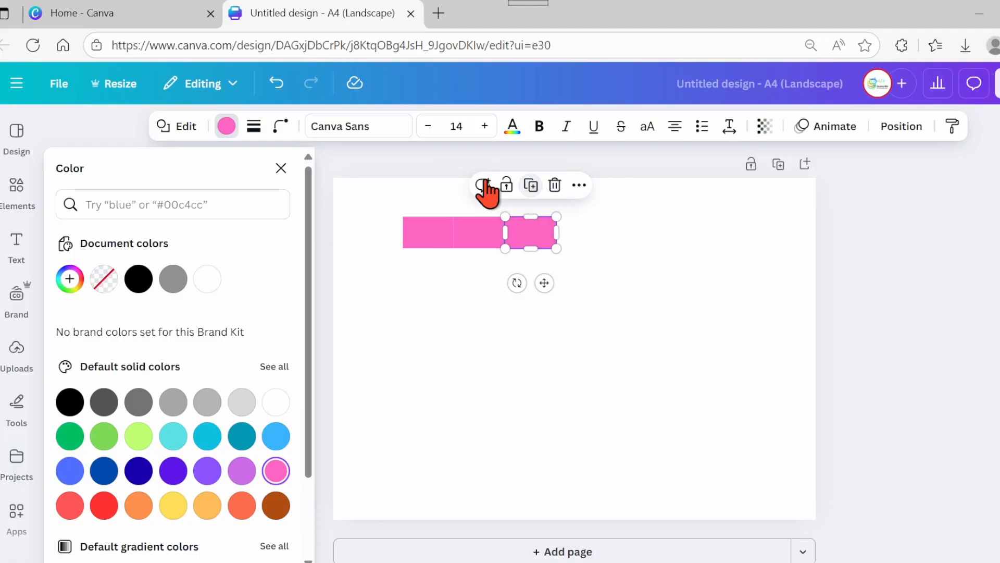
{"action": "left_click", "coordinate": [483, 185]}
{"action": "key", "text": "Escape"}
{"action": "left_click", "coordinate": [530, 185]}
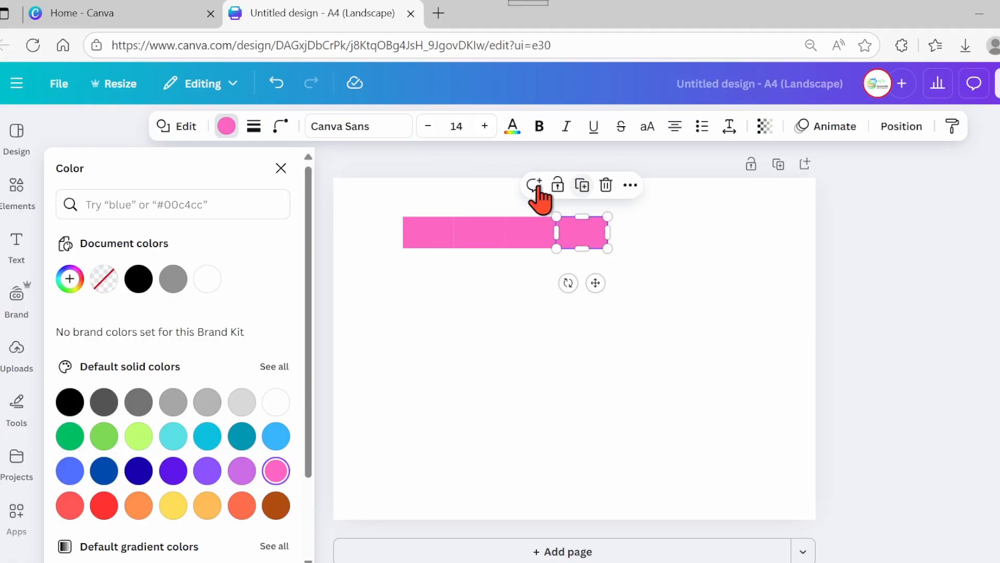
{"action": "left_click", "coordinate": [582, 186]}
{"action": "left_click", "coordinate": [632, 185]}
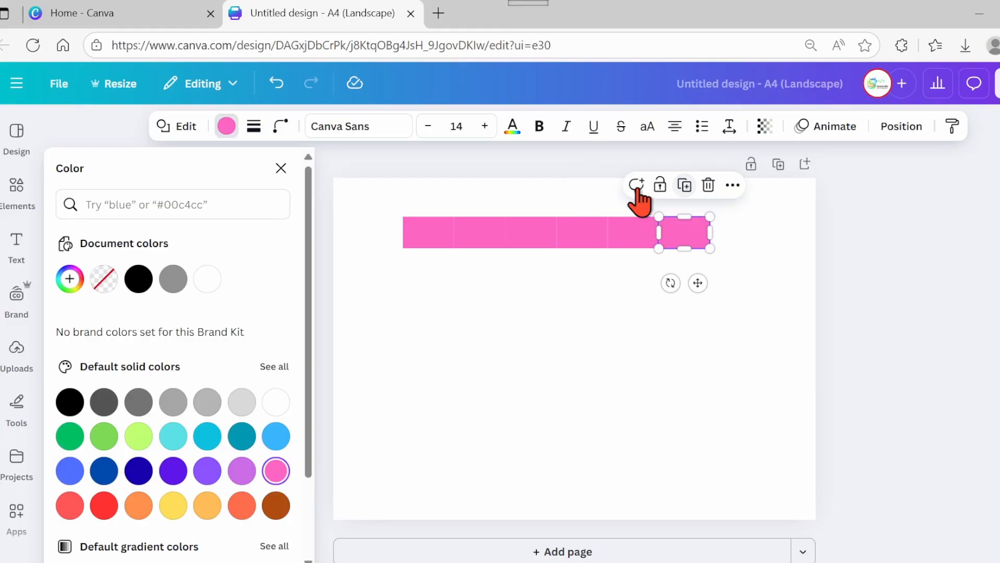
{"action": "left_click", "coordinate": [685, 187]}
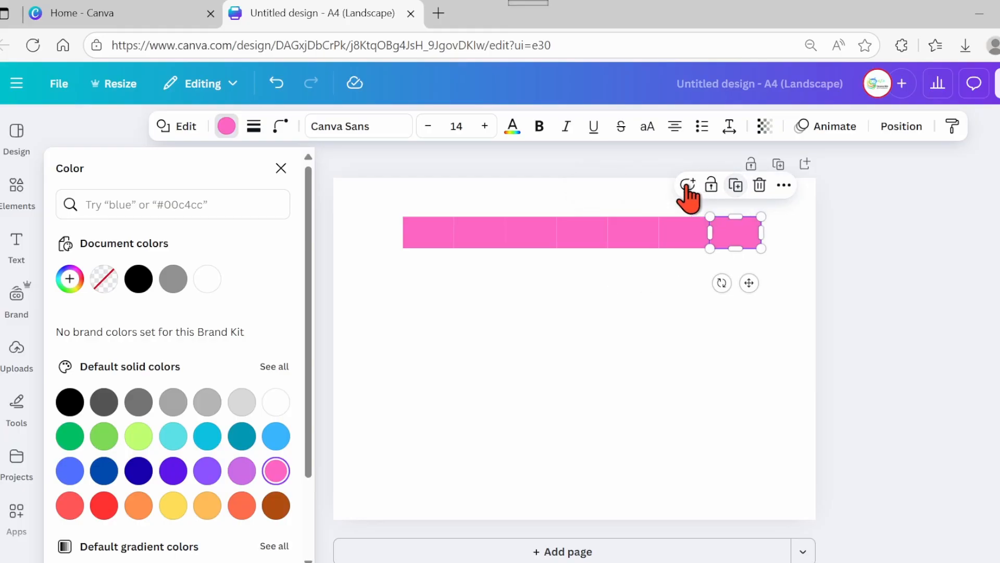
{"action": "left_click", "coordinate": [720, 357]}
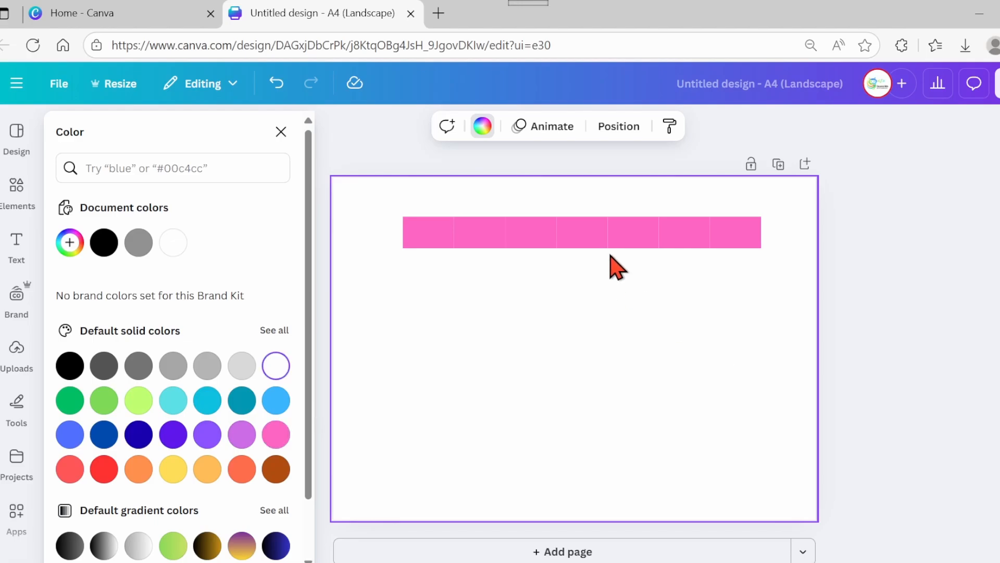
- Select all seven rectangles and nudge the row slightly right
{"action": "left_click_drag", "start_coordinate": [781, 243], "coordinate": [368, 217]}
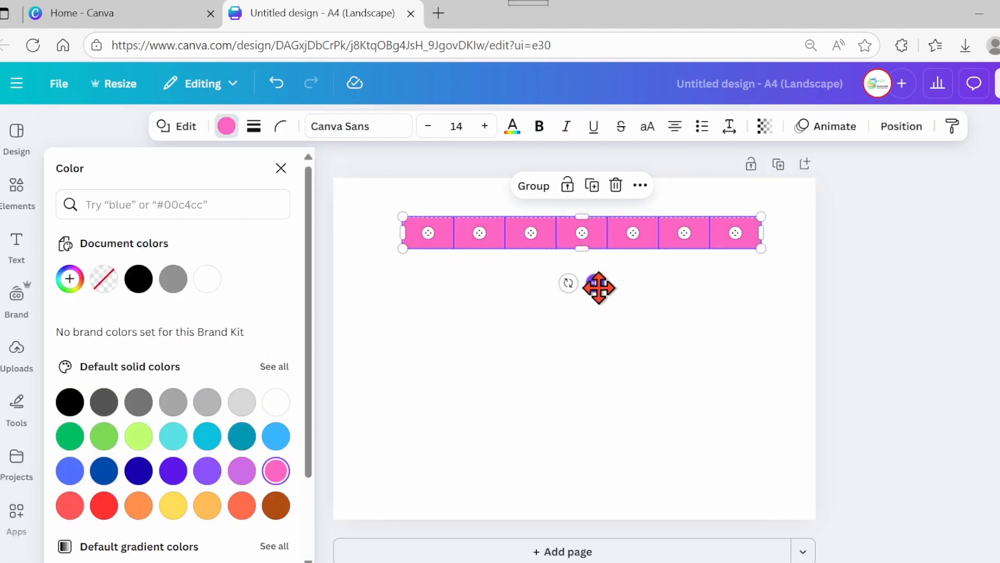
{"action": "left_click_drag", "start_coordinate": [599, 287], "coordinate": [606, 280]}
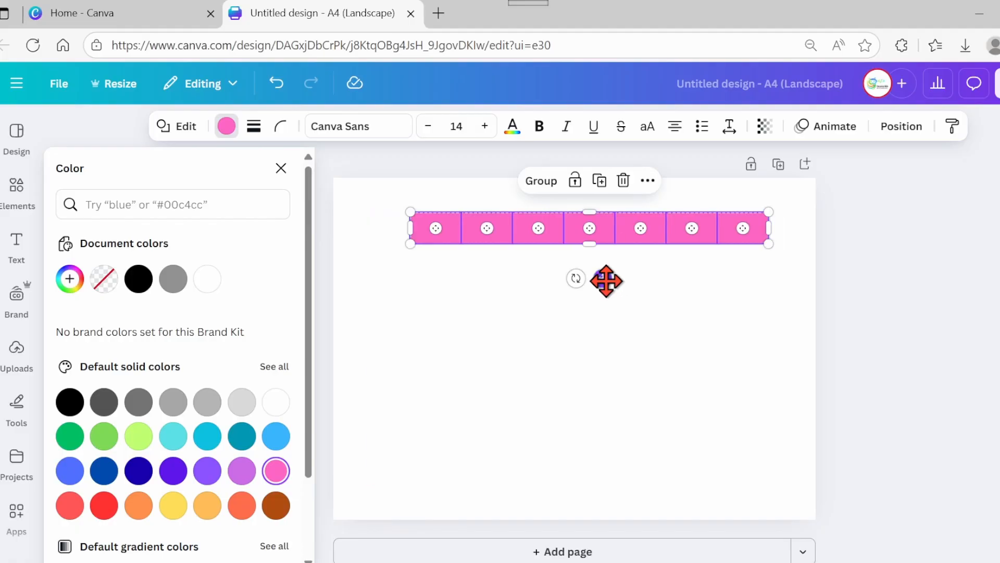
{"action": "left_click", "coordinate": [670, 301]}
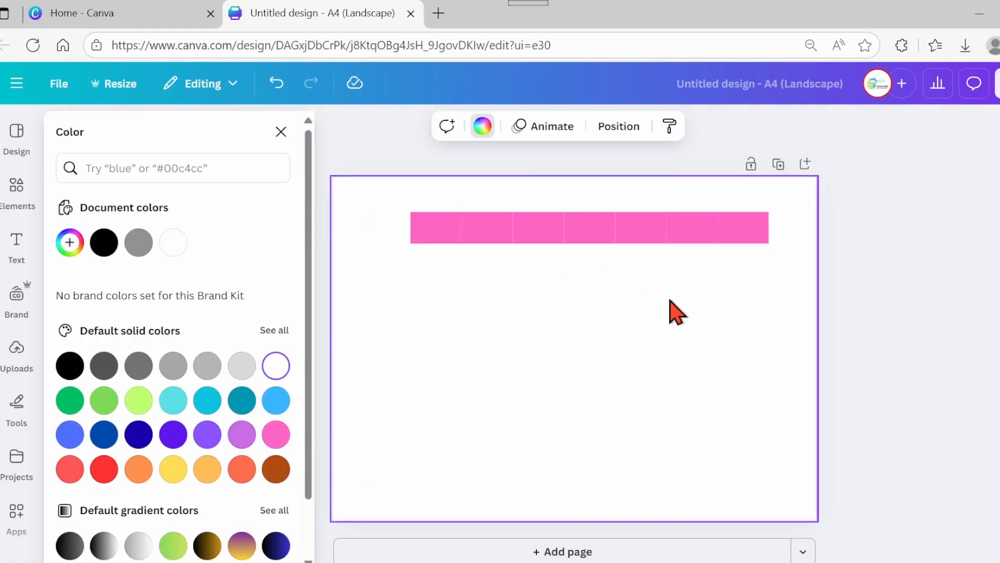
- Recolour the first rectangle pale pink and the second Lime sherbet
{"action": "left_click", "coordinate": [445, 235]}
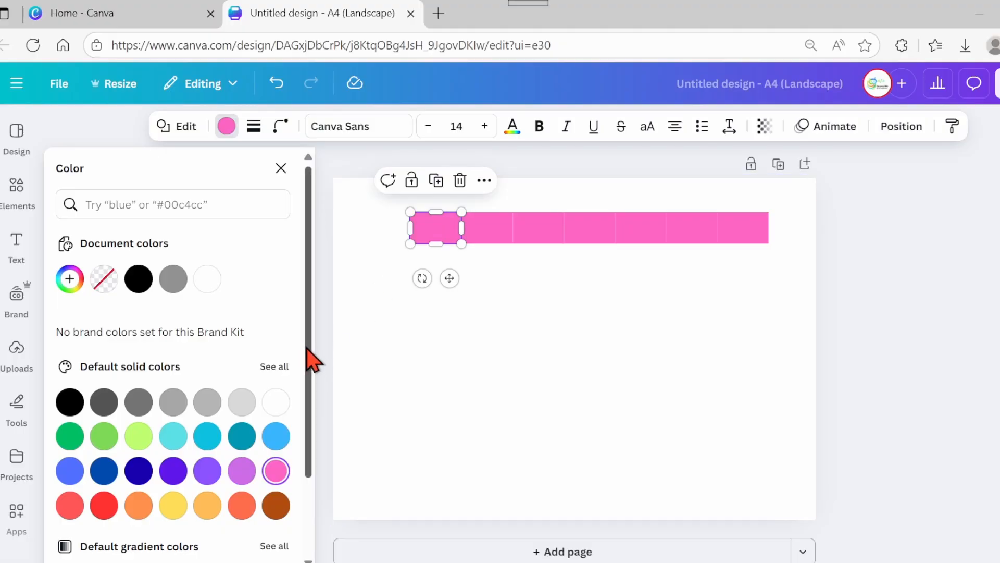
{"action": "scroll", "coordinate": [312, 395], "scroll_direction": "down", "scroll_amount": 1}
{"action": "scroll", "coordinate": [309, 397], "scroll_direction": "down", "scroll_amount": 1}
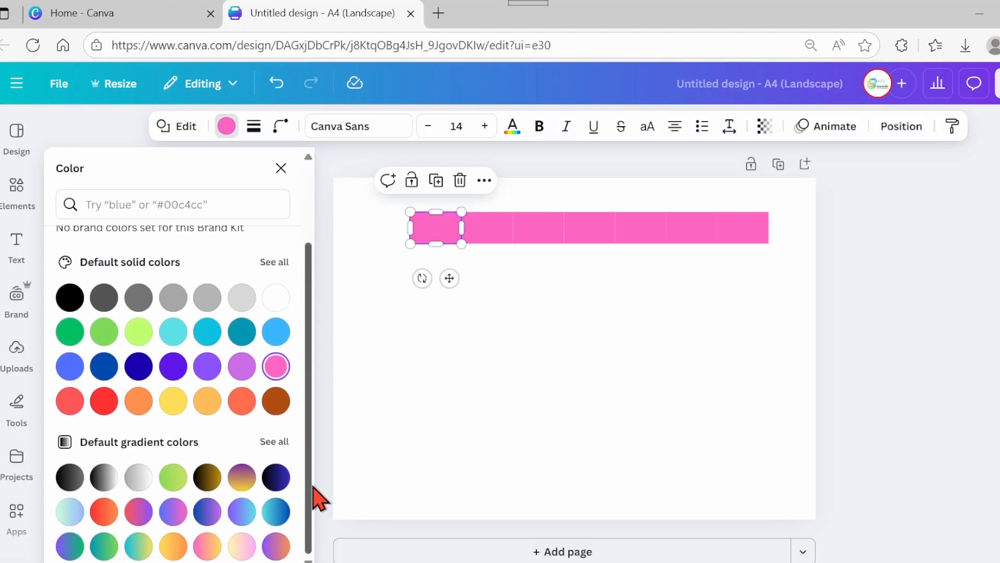
{"action": "left_click", "coordinate": [273, 264]}
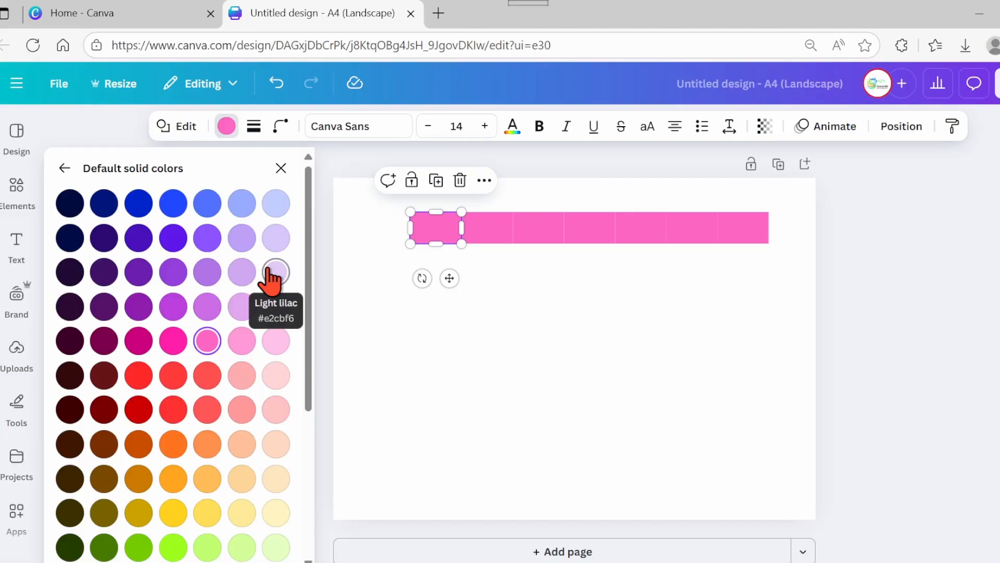
{"action": "left_click", "coordinate": [276, 378]}
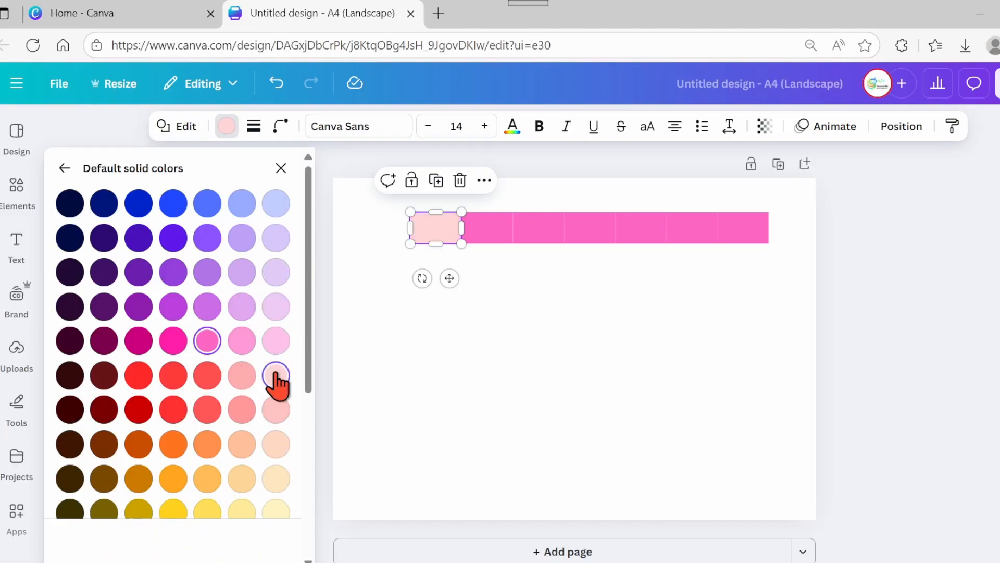
{"action": "left_click", "coordinate": [475, 237]}
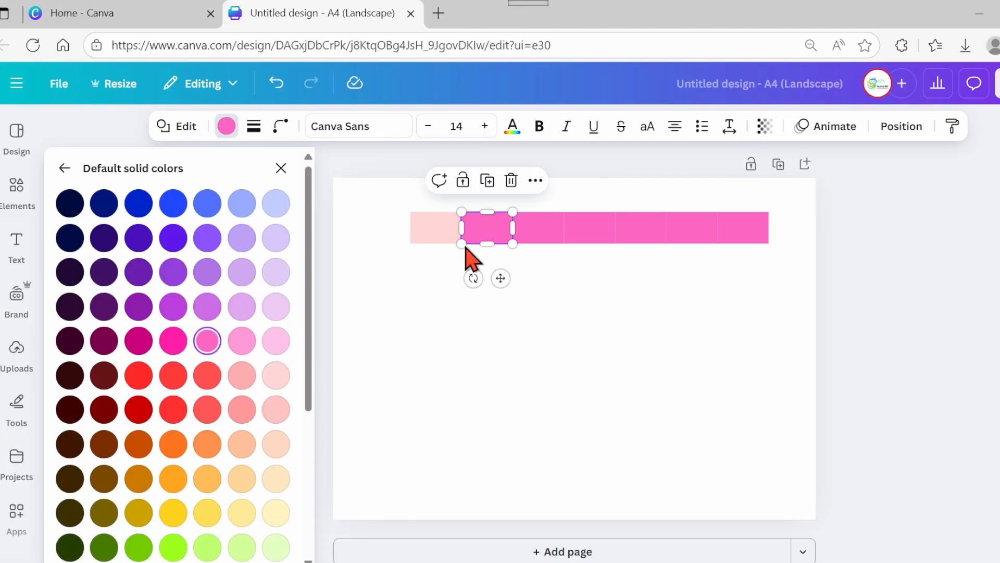
{"action": "left_click", "coordinate": [243, 548]}
- Recolour the third rectangle pale peach and the fourth Coral
{"action": "left_click", "coordinate": [544, 238]}
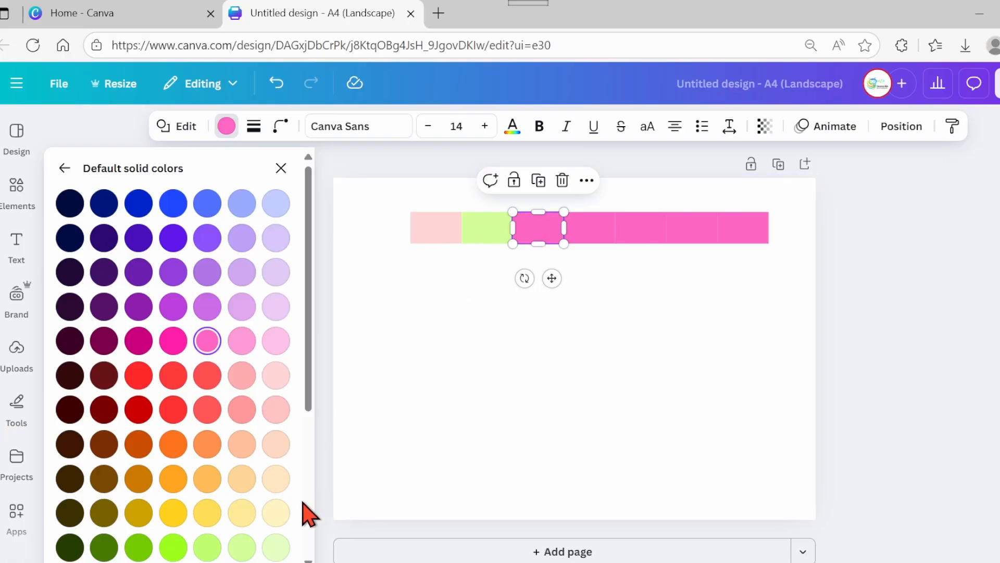
{"action": "left_click", "coordinate": [276, 478]}
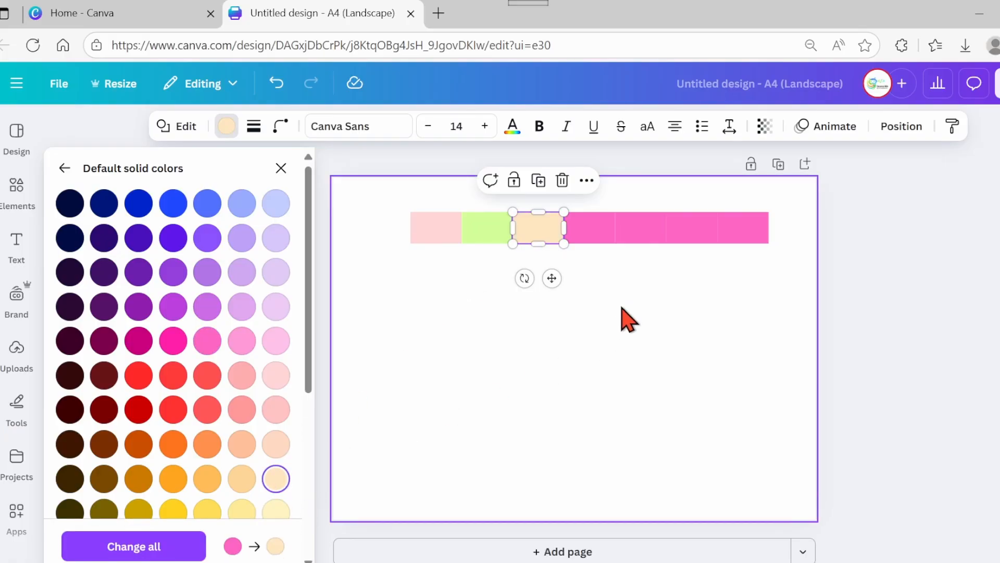
{"action": "left_click", "coordinate": [591, 237]}
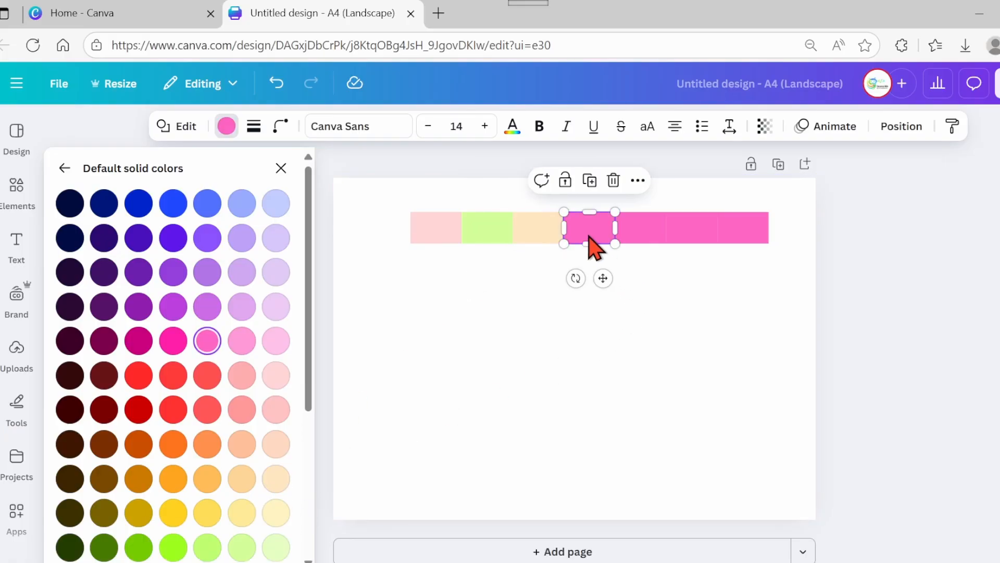
{"action": "left_click", "coordinate": [242, 410]}
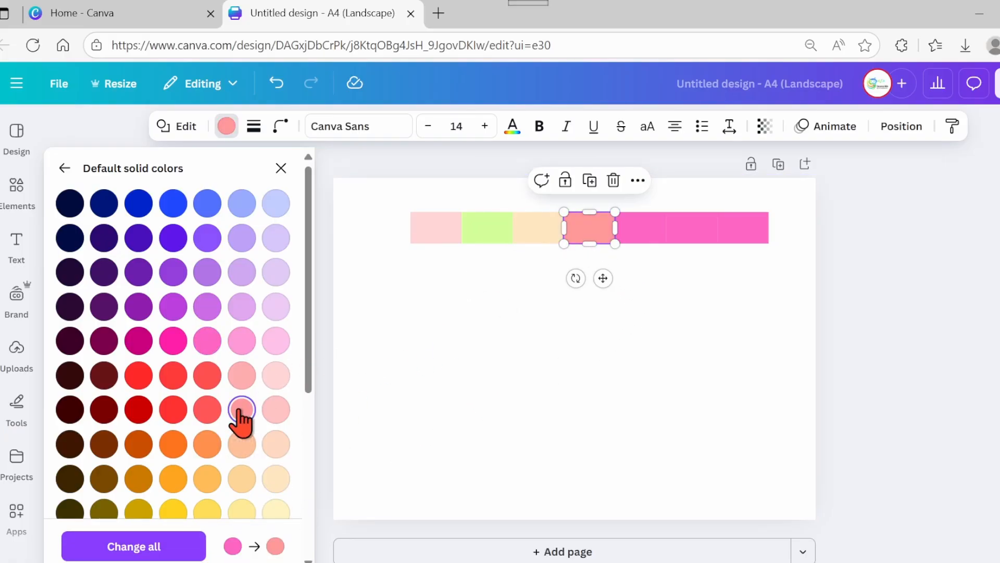
- Recolour the fifth rectangle pale mint and the sixth Powder blue
{"action": "left_click", "coordinate": [652, 239]}
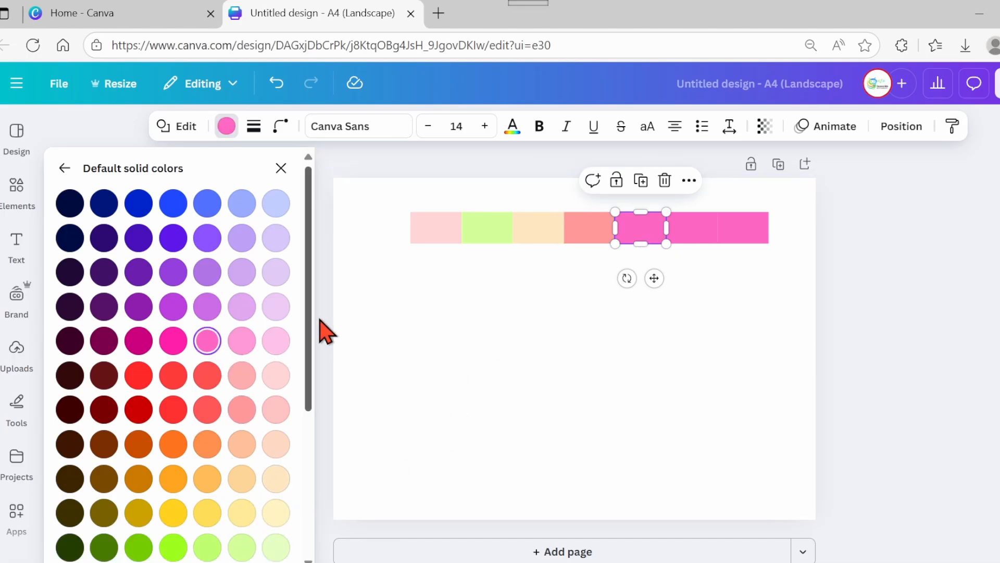
{"action": "left_click_drag", "start_coordinate": [311, 332], "coordinate": [313, 442]}
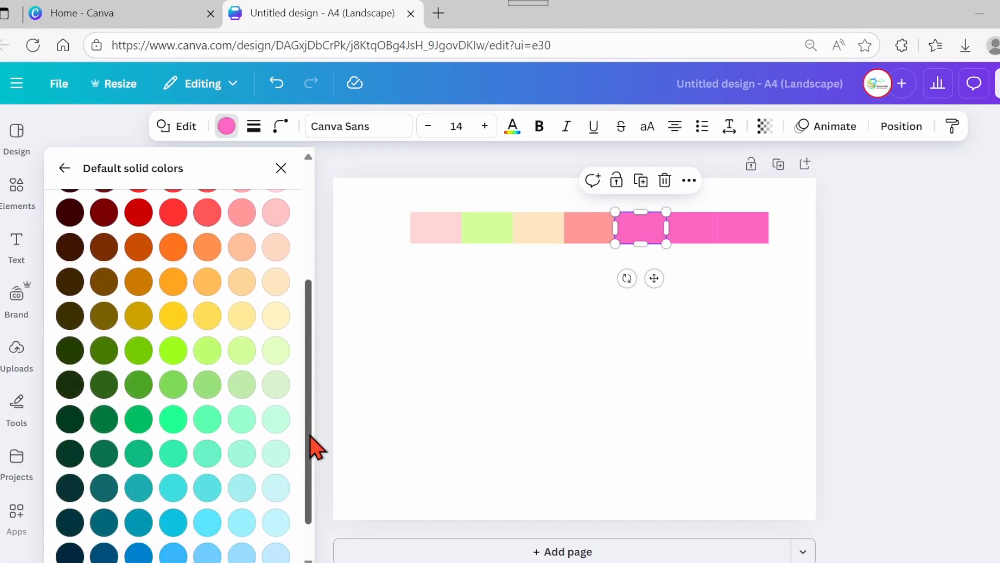
{"action": "left_click", "coordinate": [241, 458]}
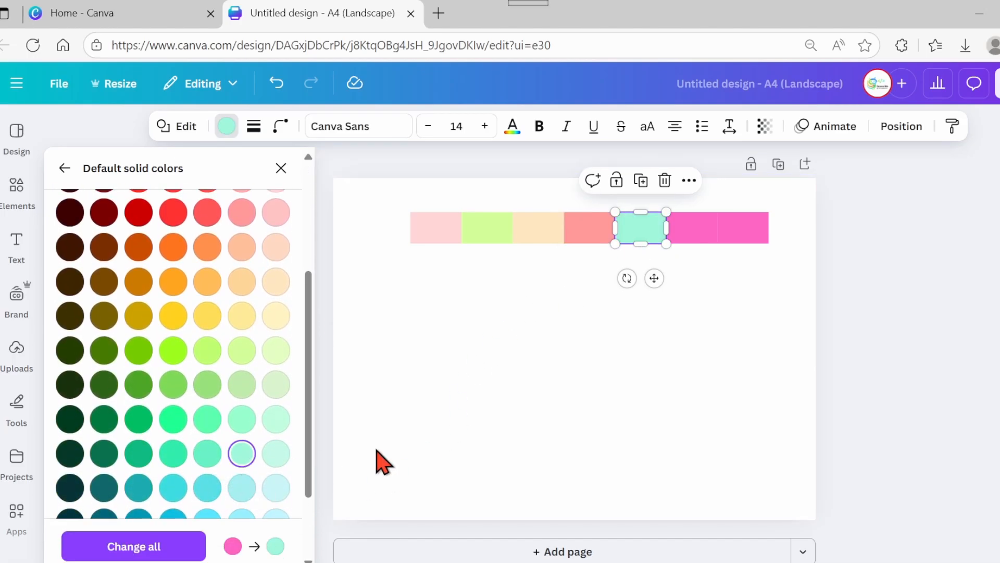
{"action": "left_click", "coordinate": [694, 239]}
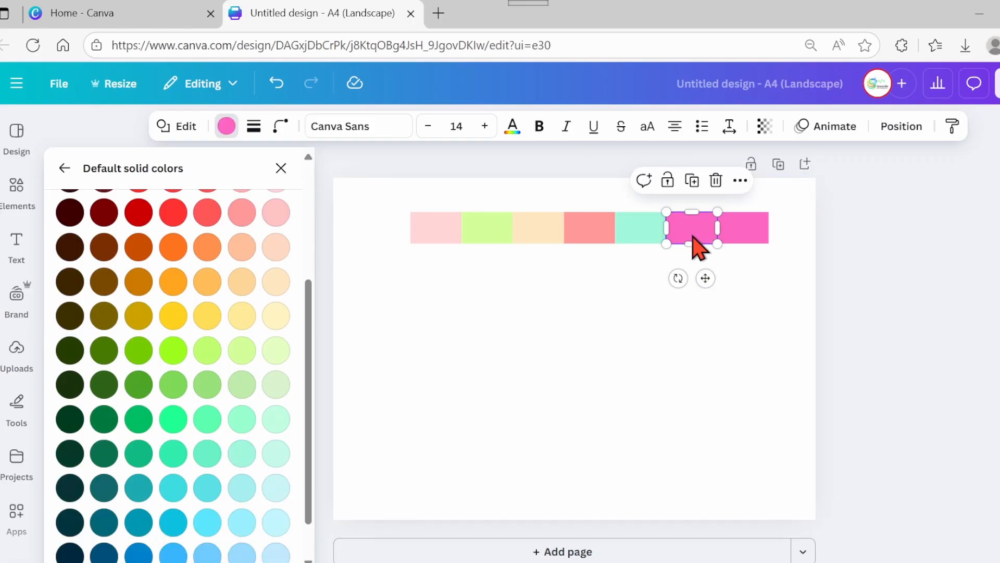
{"action": "left_click", "coordinate": [242, 554]}
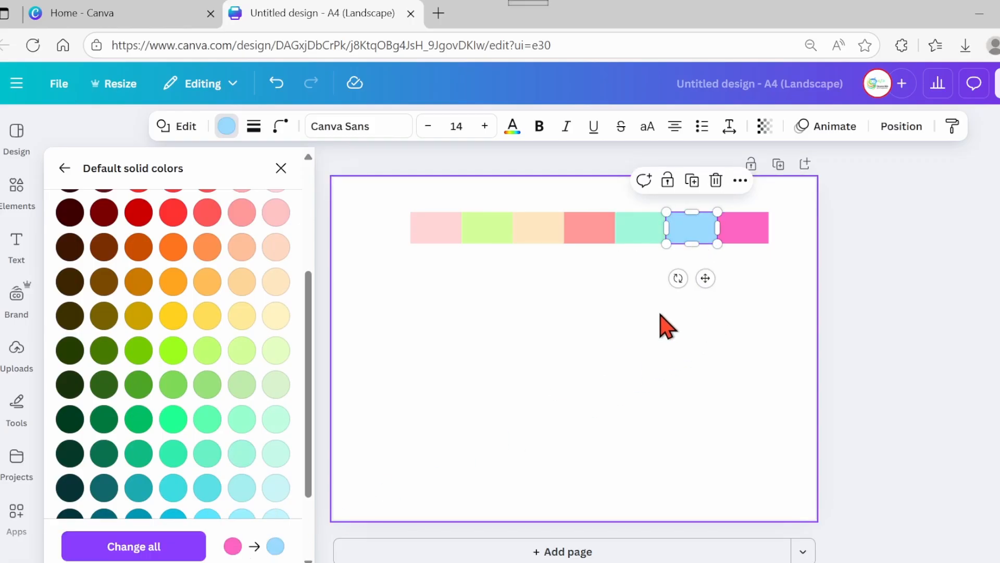
{"action": "left_click", "coordinate": [683, 274]}
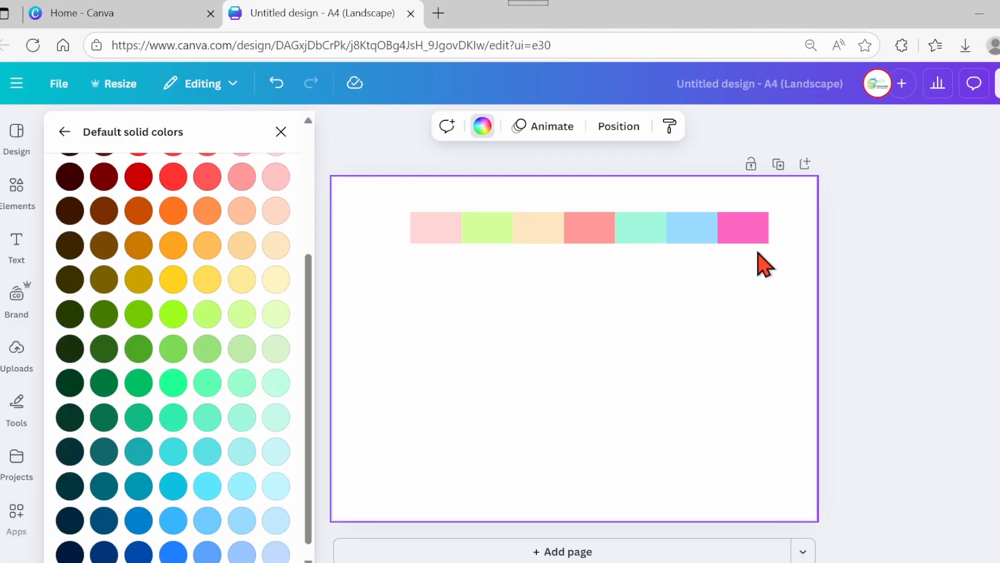
- Select the whole row of rectangles and stretch it wider to the right
{"action": "left_click_drag", "start_coordinate": [790, 256], "coordinate": [389, 207]}
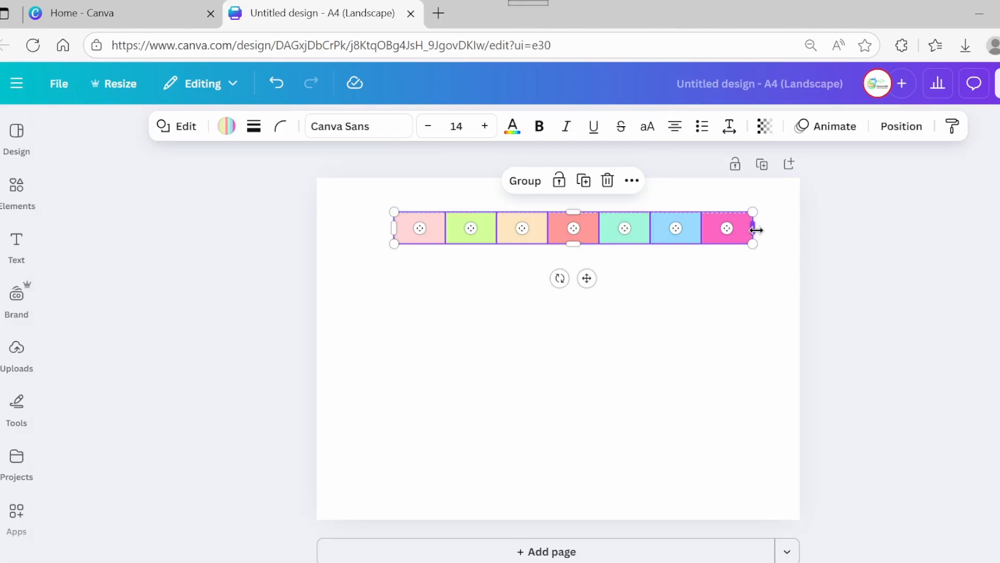
{"action": "left_click_drag", "start_coordinate": [757, 229], "coordinate": [789, 232]}
{"action": "left_click", "coordinate": [673, 301]}
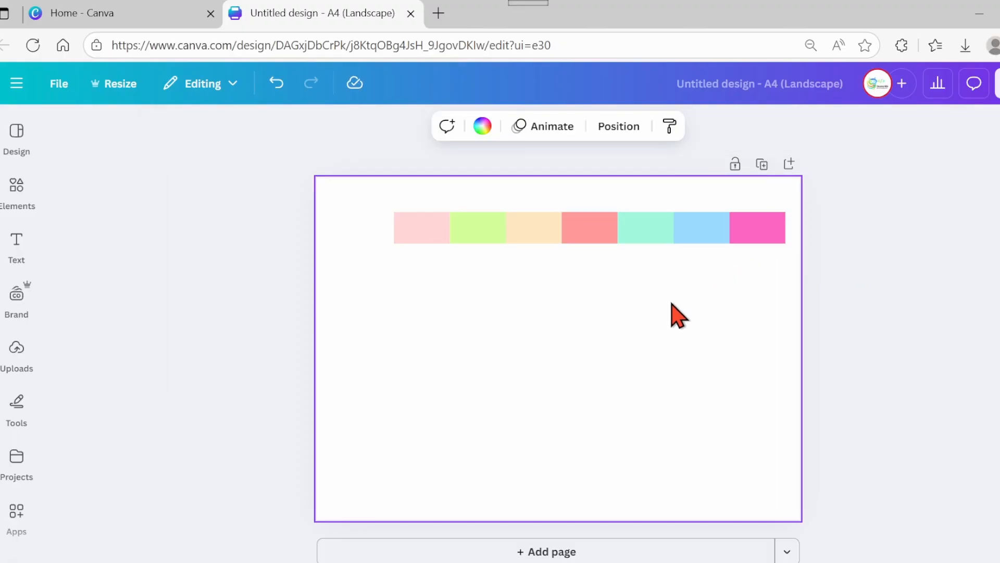
- Select the whole row of day boxes, duplicate it and place the copy just below the first row
{"action": "left_click_drag", "start_coordinate": [357, 219], "coordinate": [787, 245]}
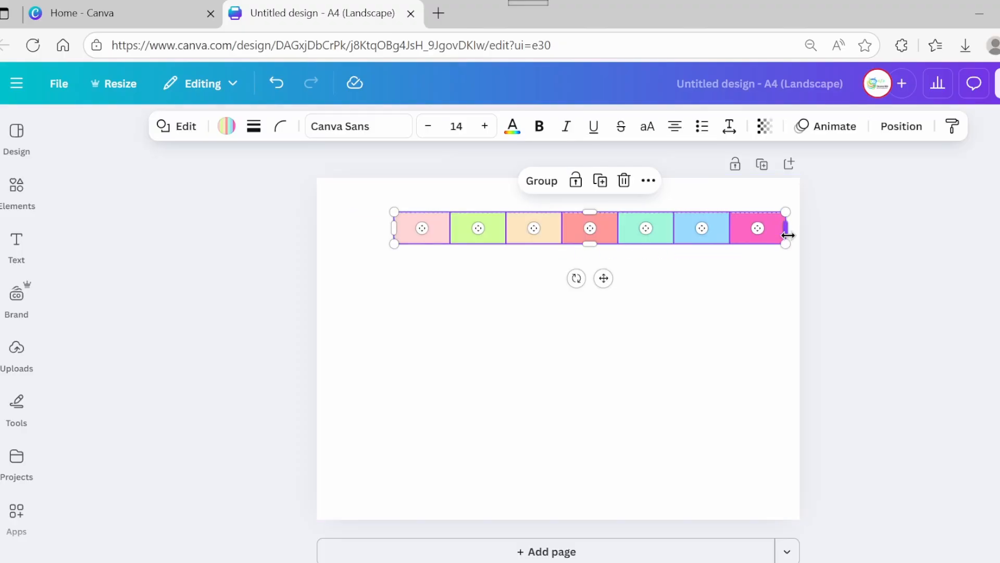
{"action": "left_click", "coordinate": [603, 183]}
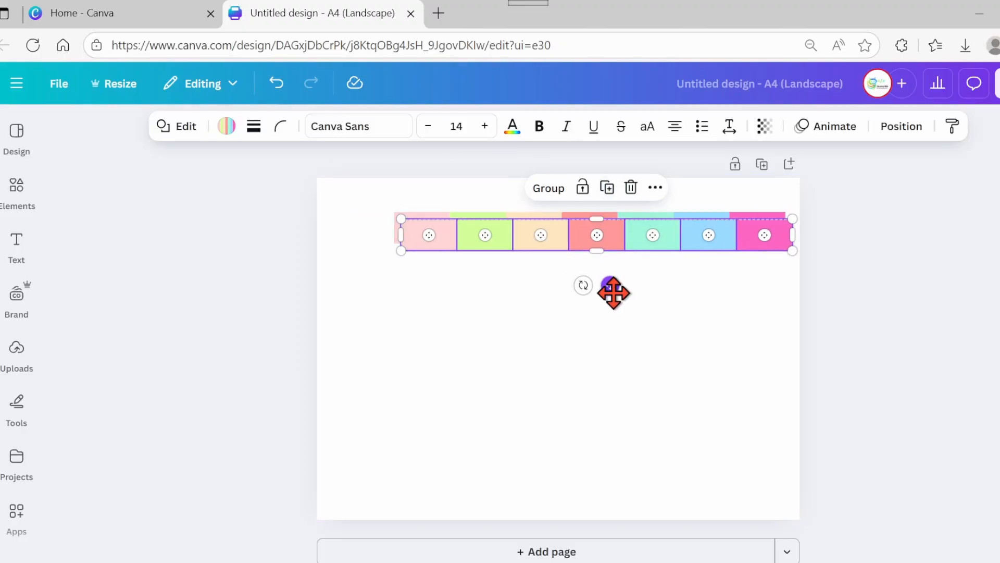
{"action": "left_click_drag", "start_coordinate": [610, 287], "coordinate": [603, 329]}
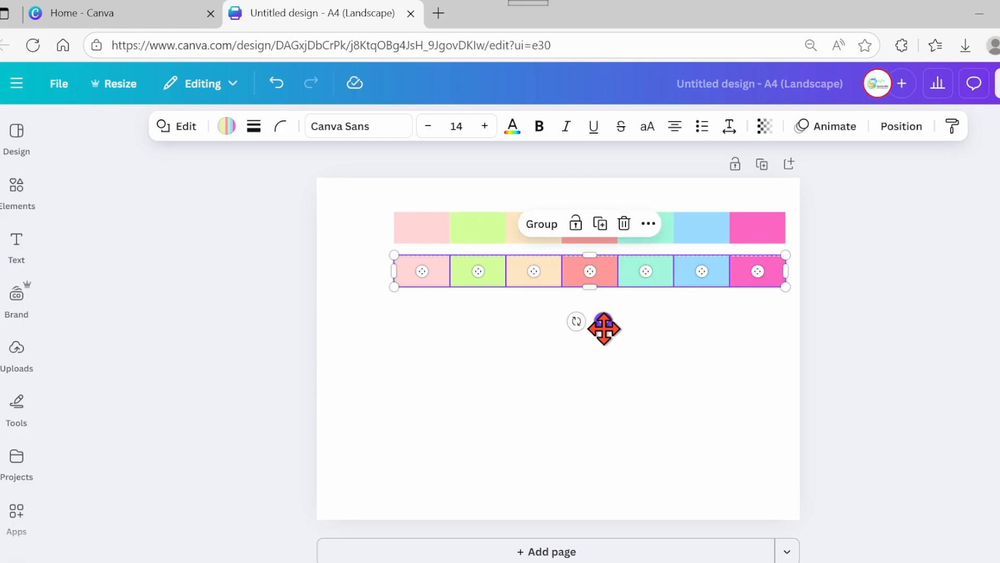
- Duplicate the row five more times to stack seven rows of coloured boxes down the page
{"action": "left_click", "coordinate": [601, 223]}
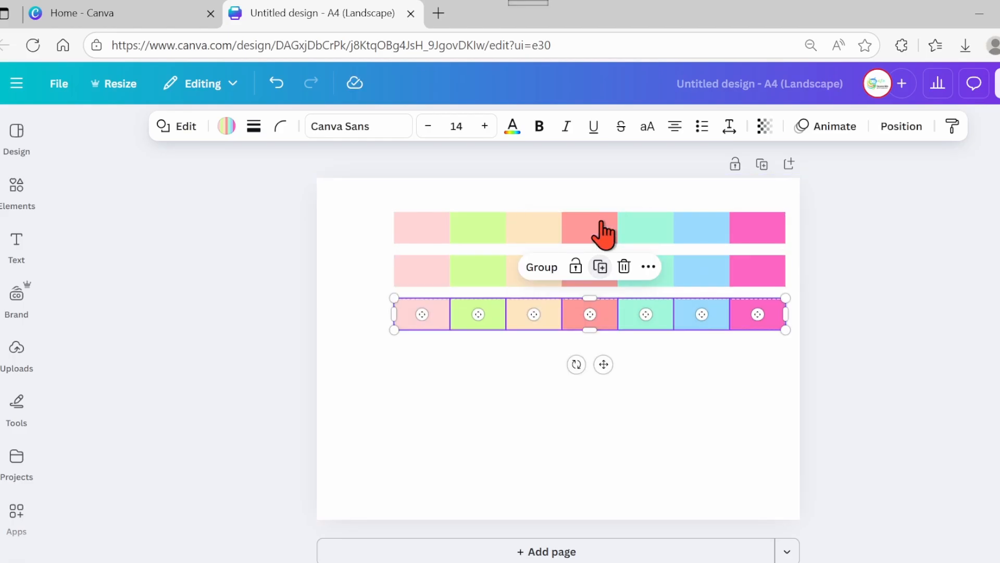
{"action": "left_click", "coordinate": [600, 267]}
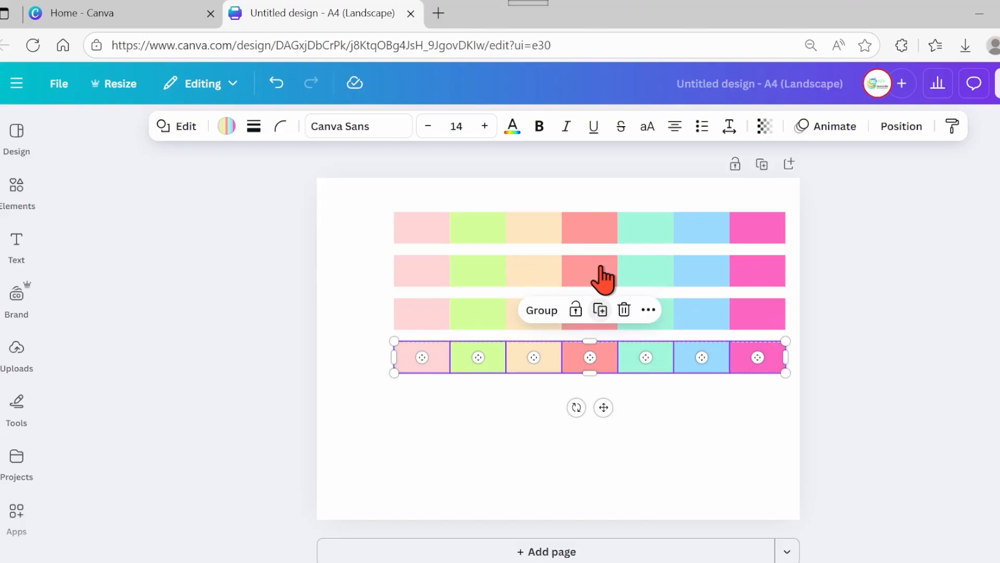
{"action": "left_click", "coordinate": [600, 309]}
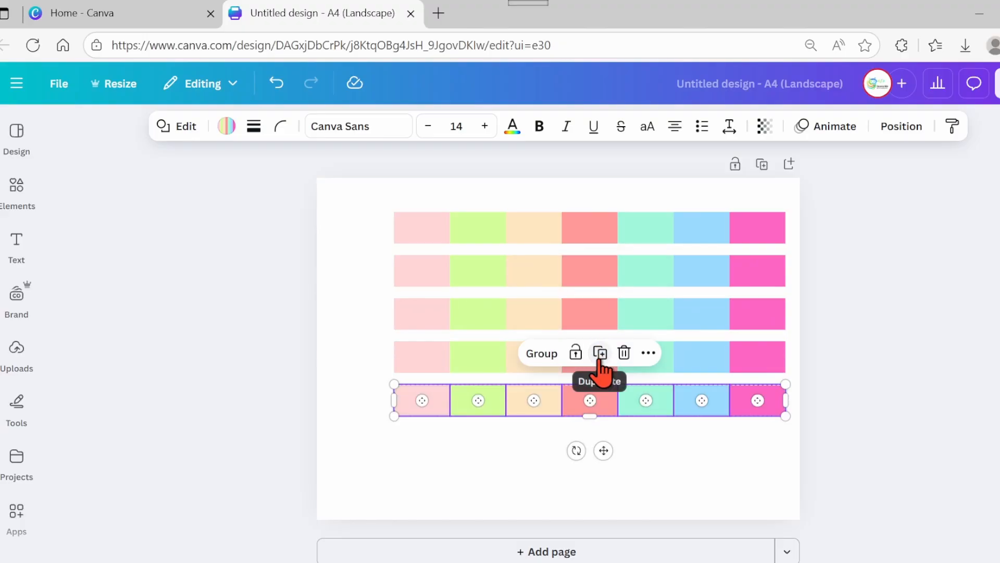
{"action": "left_click", "coordinate": [600, 353]}
{"action": "left_click", "coordinate": [600, 396]}
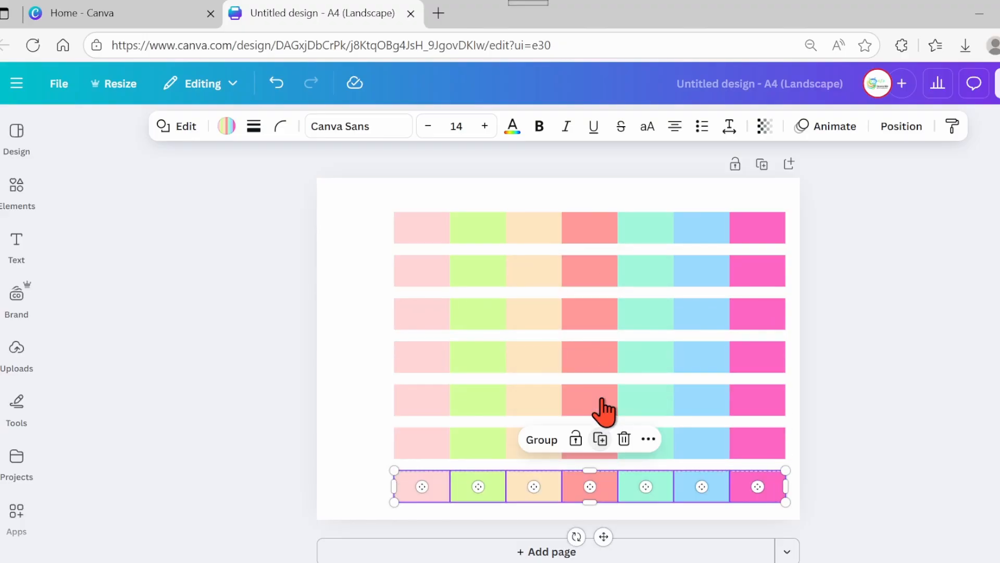
{"action": "left_click", "coordinate": [850, 344]}
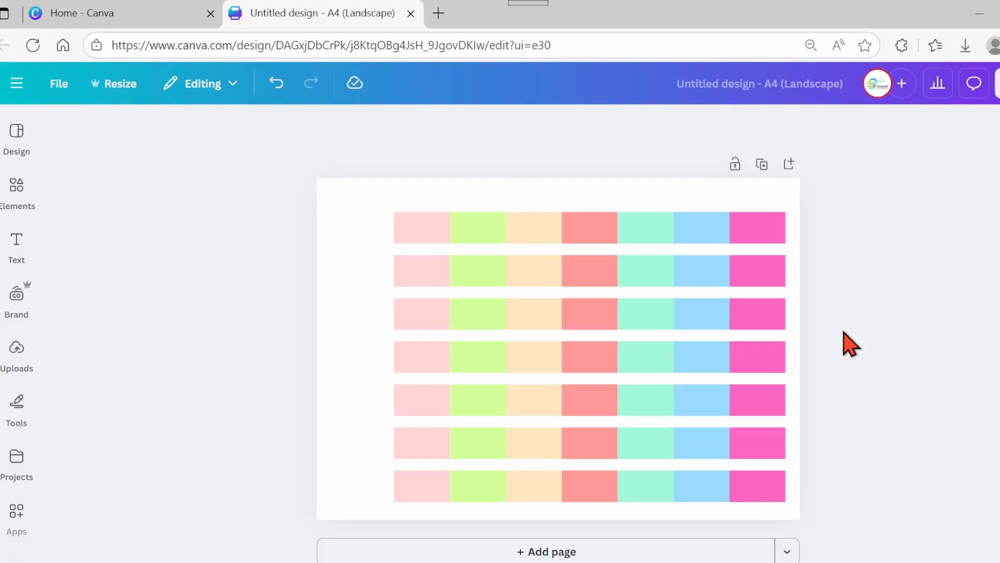
- Add a shape with one rounded end from the Shapes elements and rotate it so the rounded end points left
{"action": "left_click", "coordinate": [14, 193]}
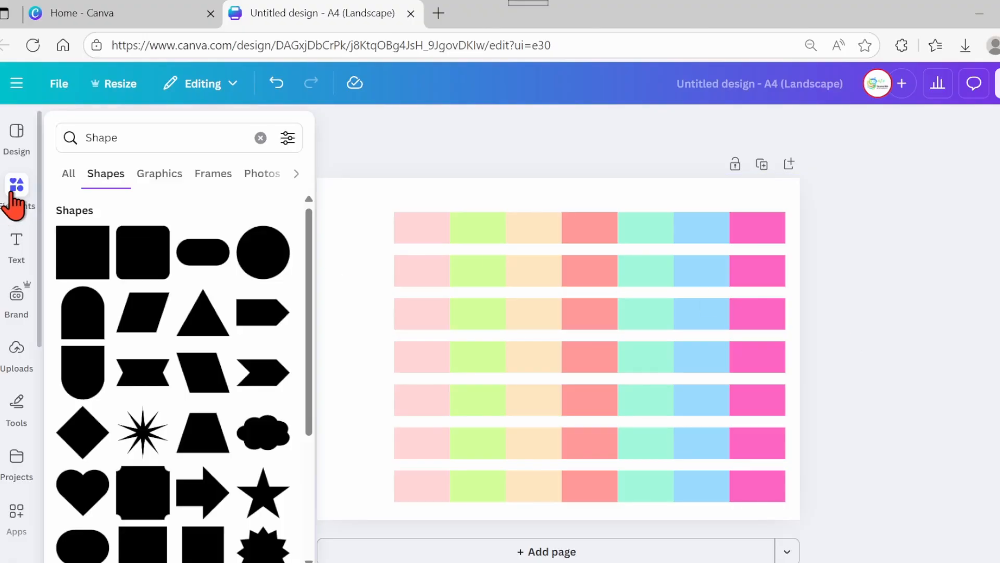
{"action": "left_click", "coordinate": [89, 334]}
{"action": "left_click", "coordinate": [315, 333]}
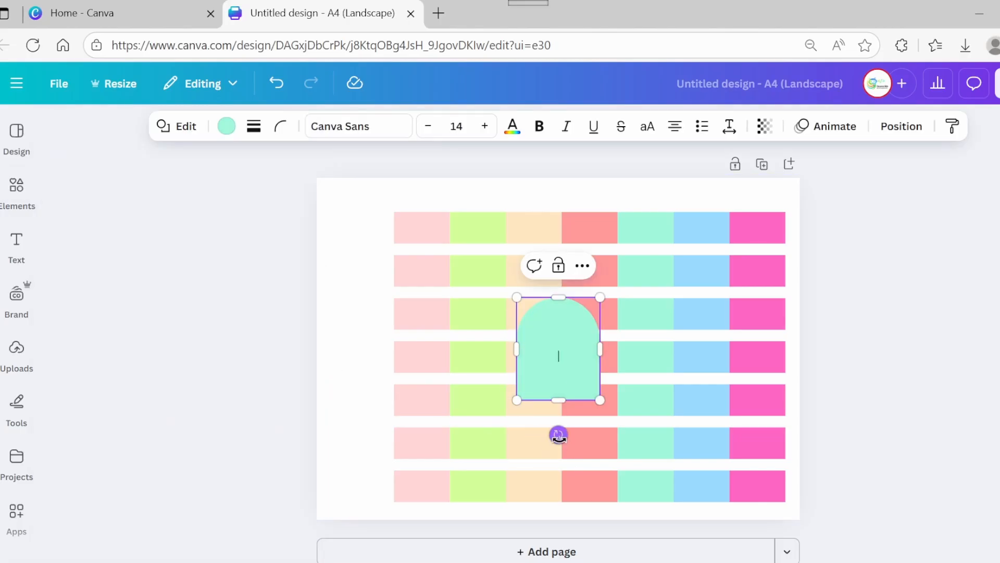
{"action": "left_click_drag", "start_coordinate": [559, 435], "coordinate": [621, 352]}
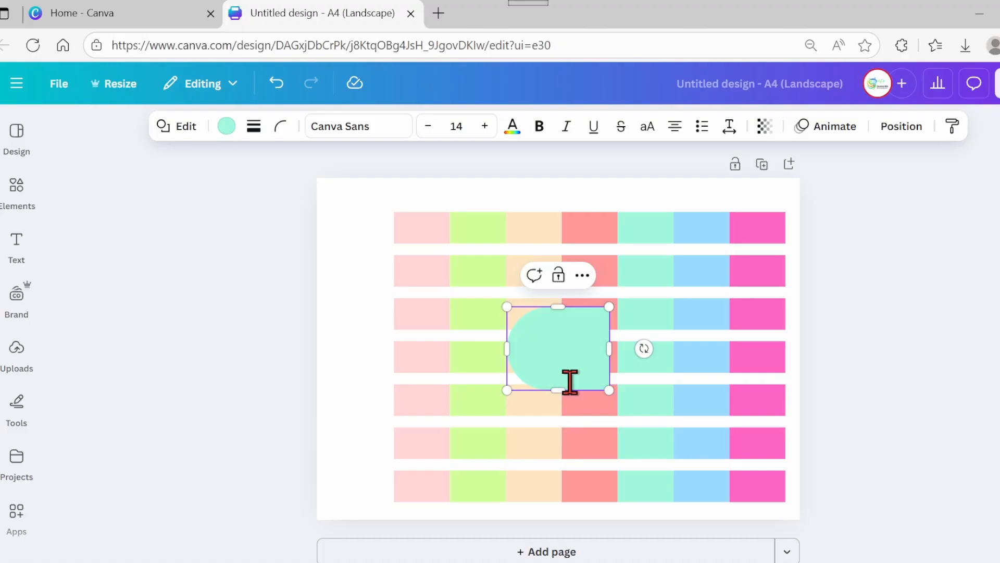
- Move and resize the rounded shape into a label tab beside the first row, matching the row's height
{"action": "left_click_drag", "start_coordinate": [575, 382], "coordinate": [396, 297]}
{"action": "left_click_drag", "start_coordinate": [330, 265], "coordinate": [350, 264]}
{"action": "left_click_drag", "start_coordinate": [391, 308], "coordinate": [390, 262]}
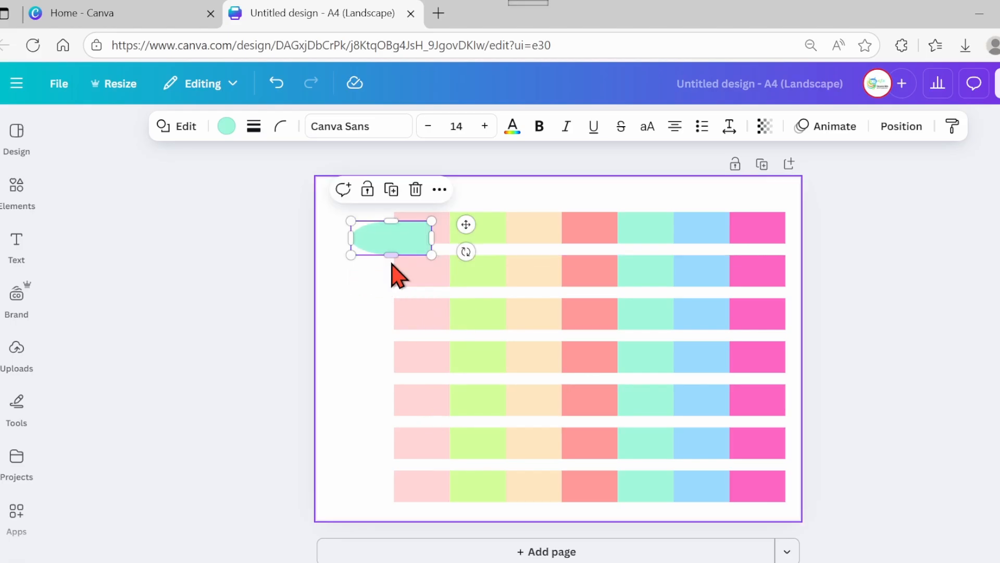
{"action": "left_click_drag", "start_coordinate": [462, 226], "coordinate": [428, 219]}
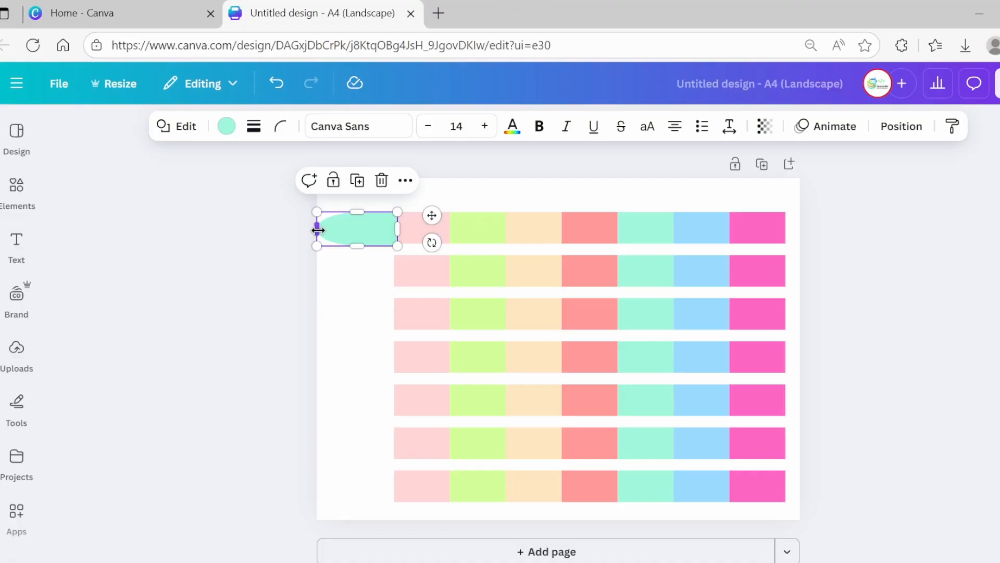
{"action": "left_click_drag", "start_coordinate": [317, 230], "coordinate": [327, 228]}
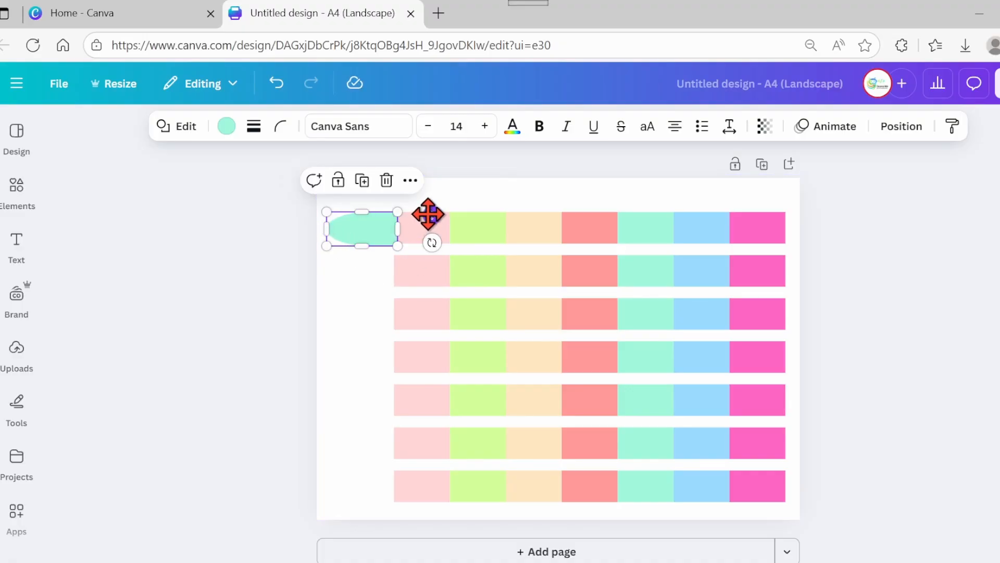
{"action": "left_click_drag", "start_coordinate": [430, 214], "coordinate": [420, 214]}
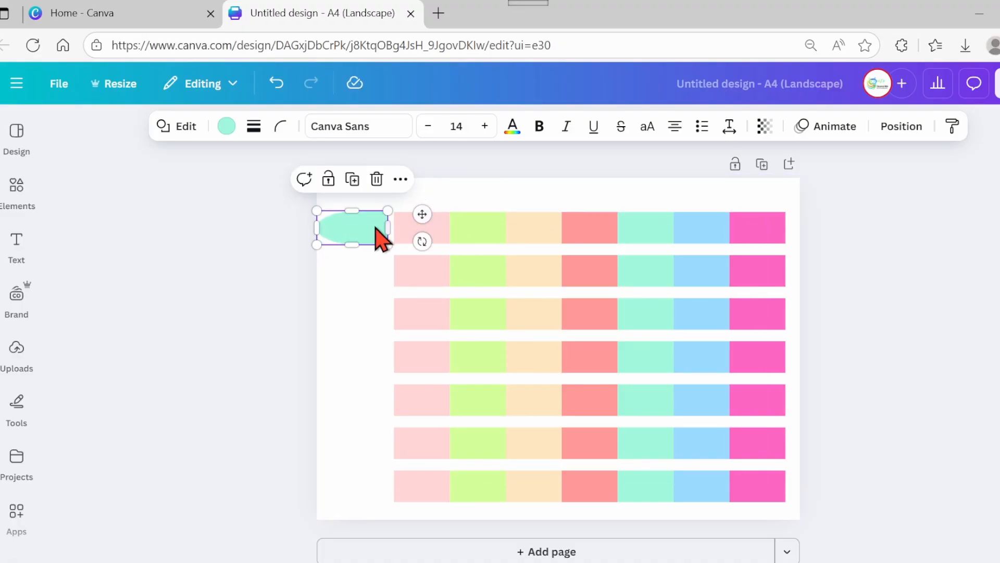
{"action": "left_click_drag", "start_coordinate": [352, 243], "coordinate": [353, 214]}
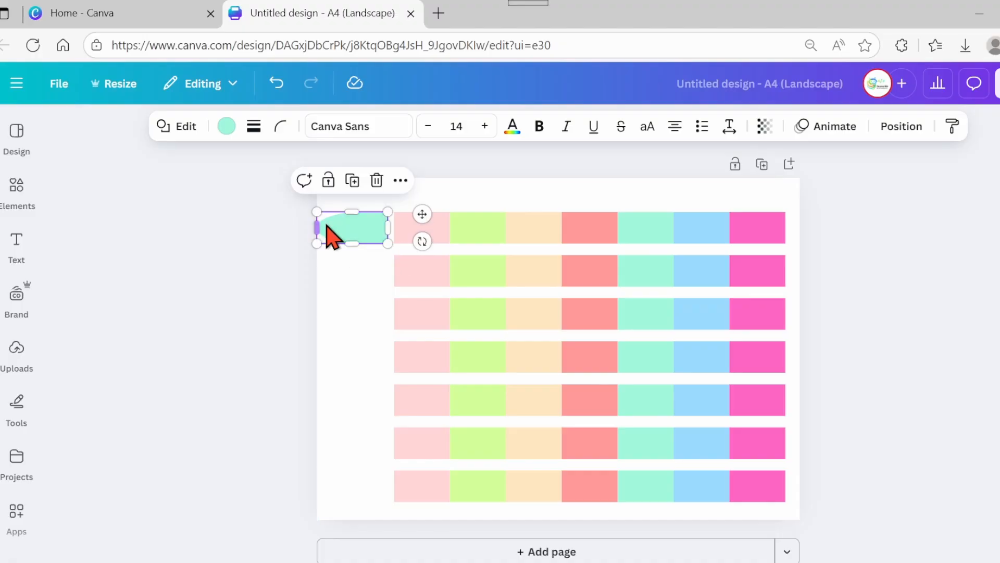
{"action": "left_click_drag", "start_coordinate": [320, 224], "coordinate": [322, 226]}
{"action": "left_click", "coordinate": [262, 259]}
{"action": "left_click", "coordinate": [371, 230]}
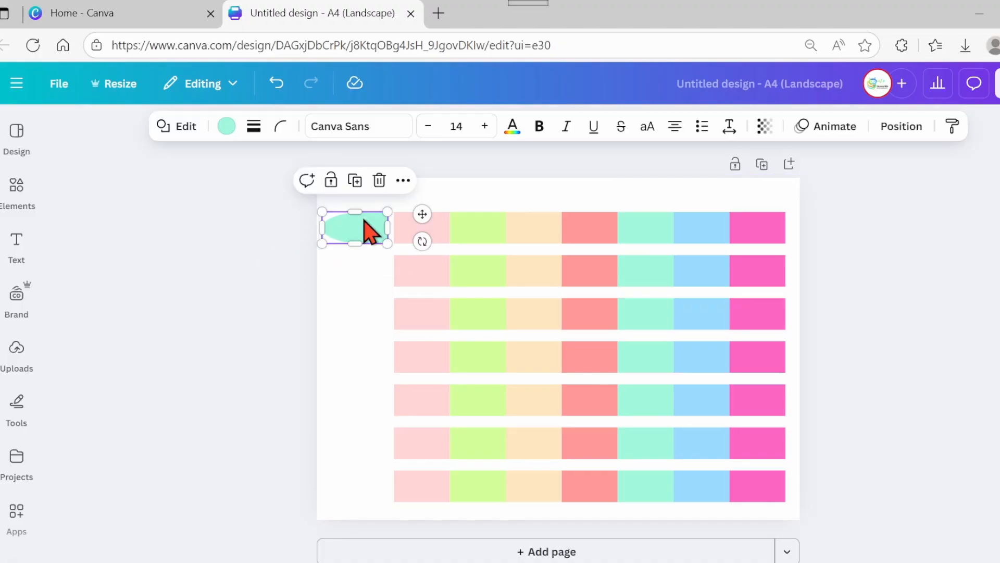
{"action": "left_click", "coordinate": [363, 218]}
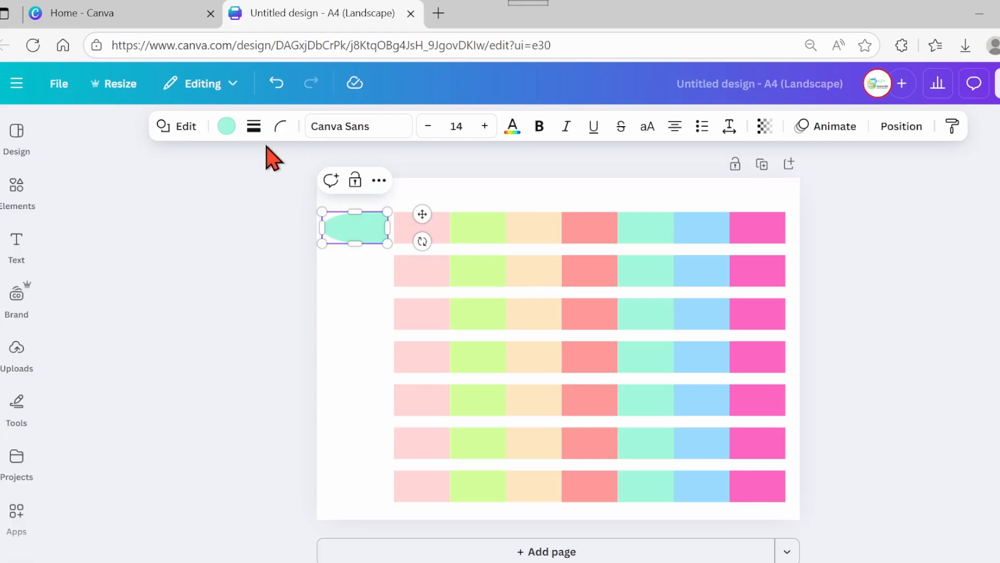
- Recolour the label tab pale lavender from the default solid colours
{"action": "left_click", "coordinate": [227, 126]}
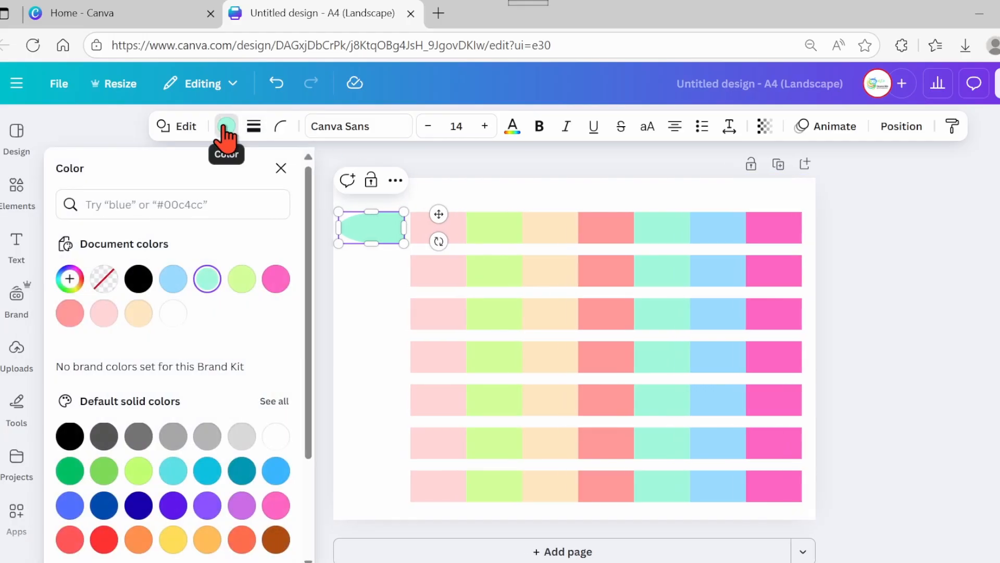
{"action": "left_click", "coordinate": [280, 402]}
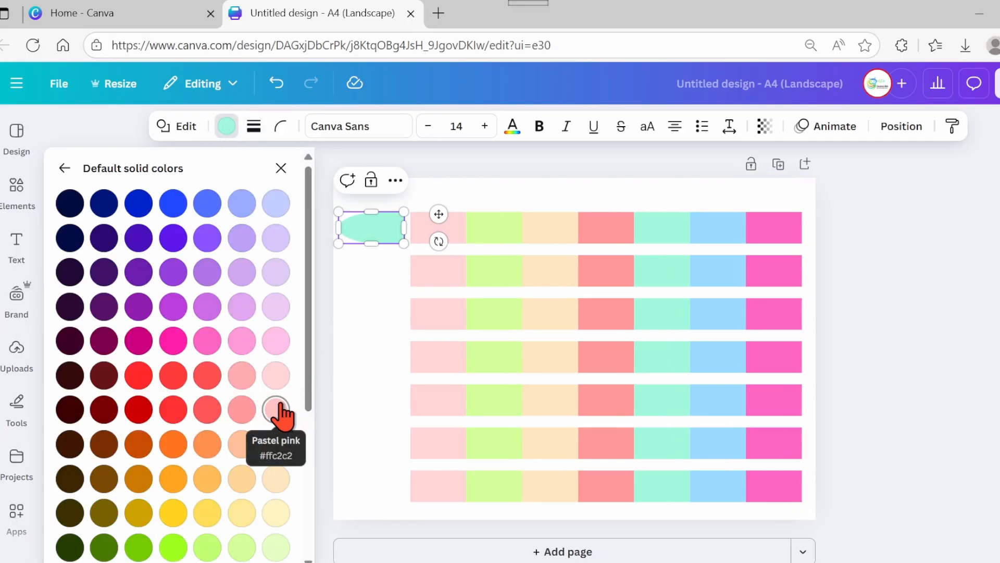
{"action": "left_click", "coordinate": [276, 307]}
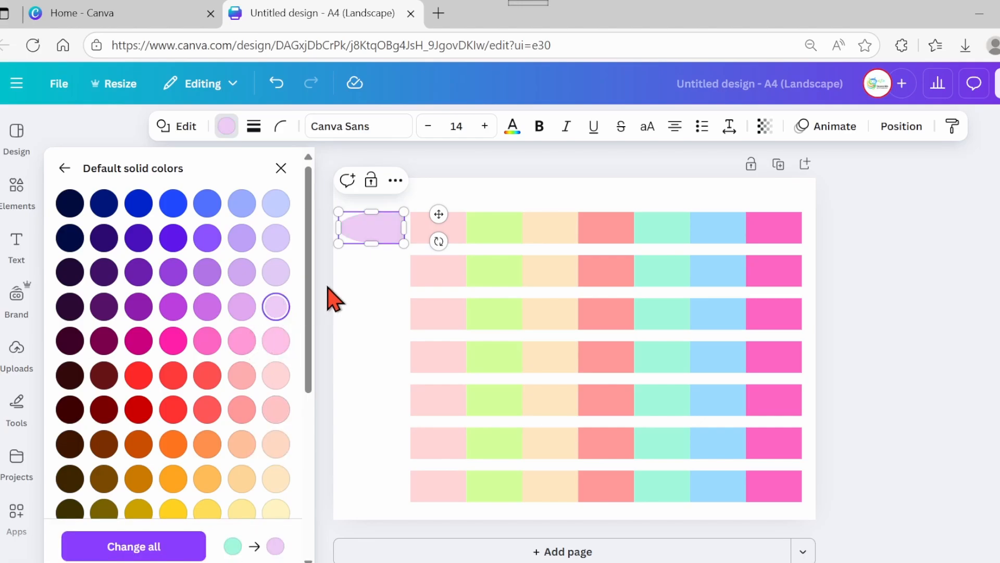
- Duplicate the lavender tab and place copies beside each of the seven rows
{"action": "left_click", "coordinate": [393, 278]}
{"action": "left_click", "coordinate": [384, 245]}
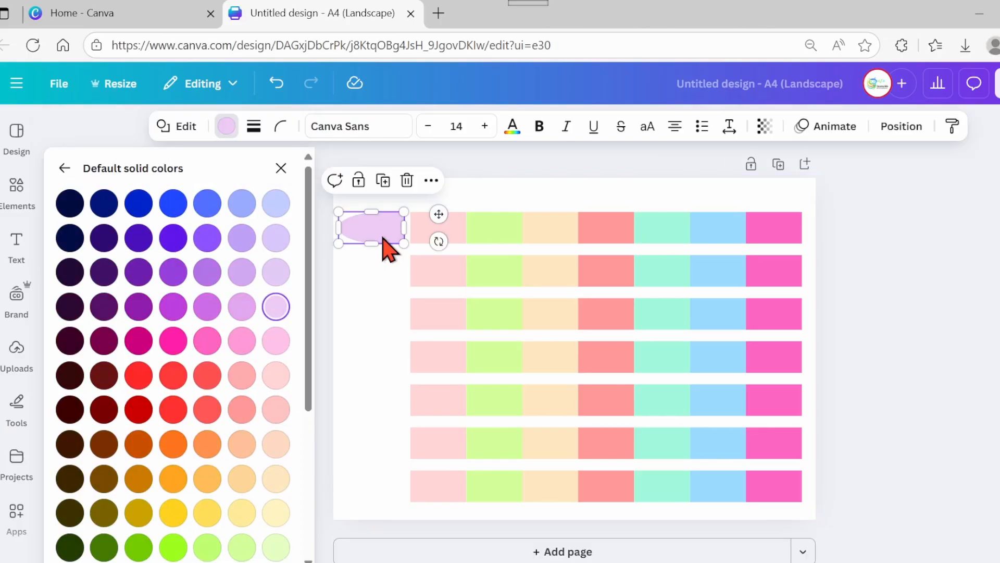
{"action": "left_click", "coordinate": [388, 187]}
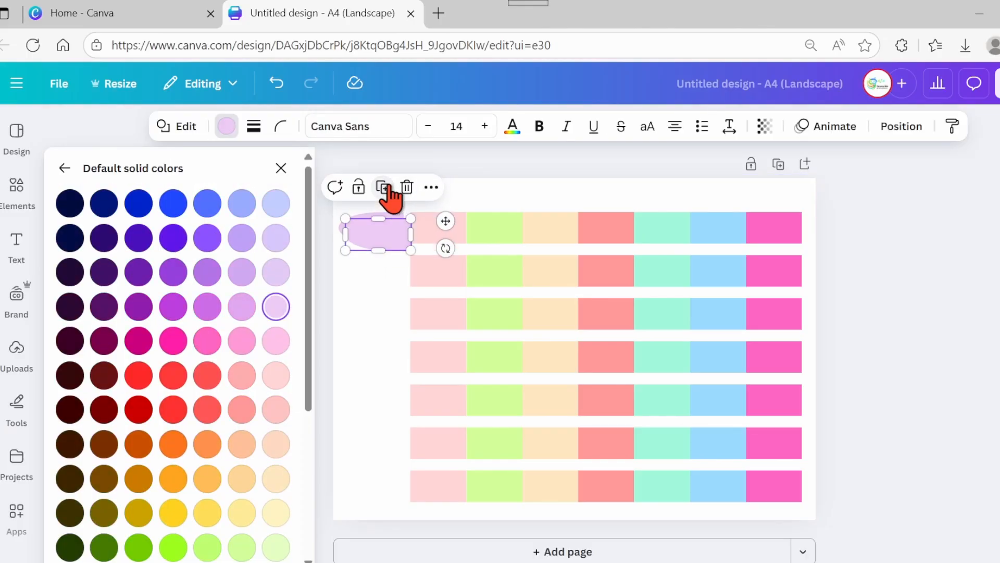
{"action": "left_click_drag", "start_coordinate": [395, 250], "coordinate": [382, 273]}
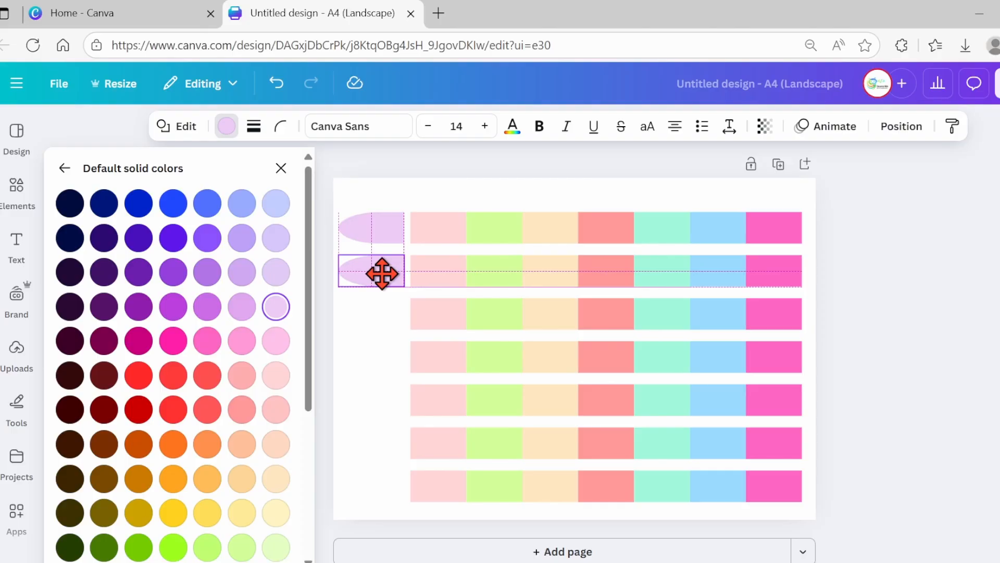
{"action": "left_click_drag", "start_coordinate": [382, 277], "coordinate": [377, 260]}
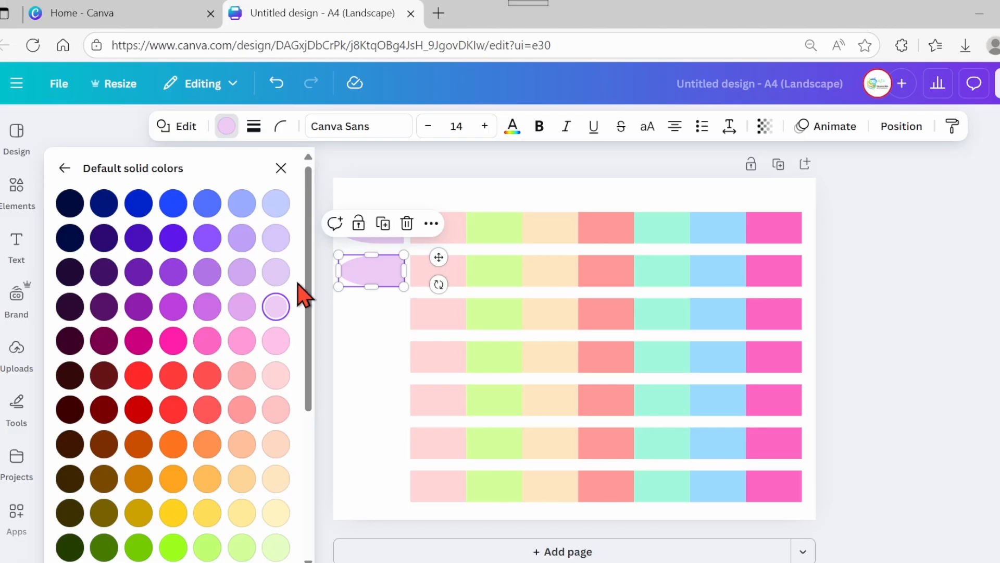
{"action": "left_click", "coordinate": [385, 224]}
{"action": "left_click", "coordinate": [384, 266]}
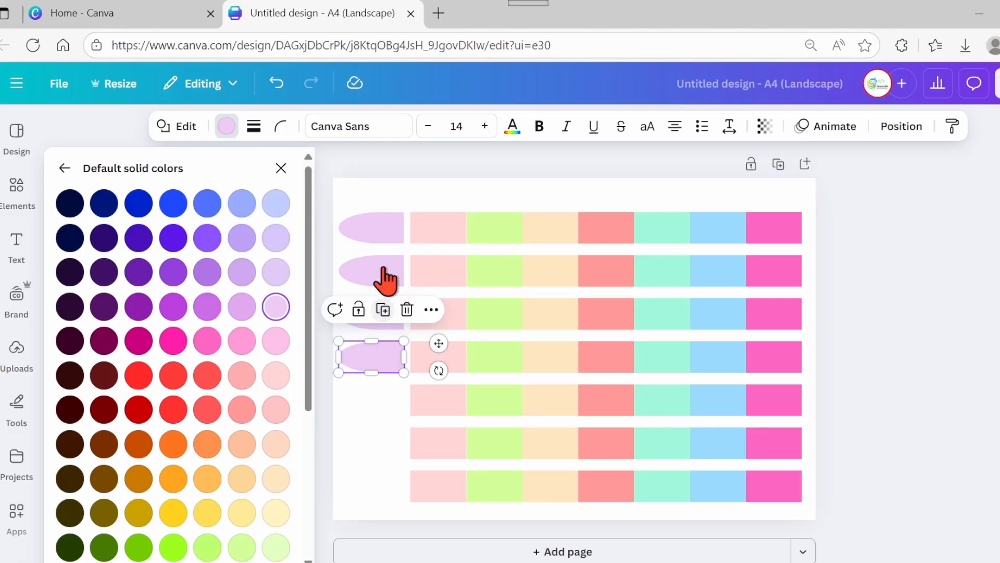
{"action": "left_click", "coordinate": [384, 310]}
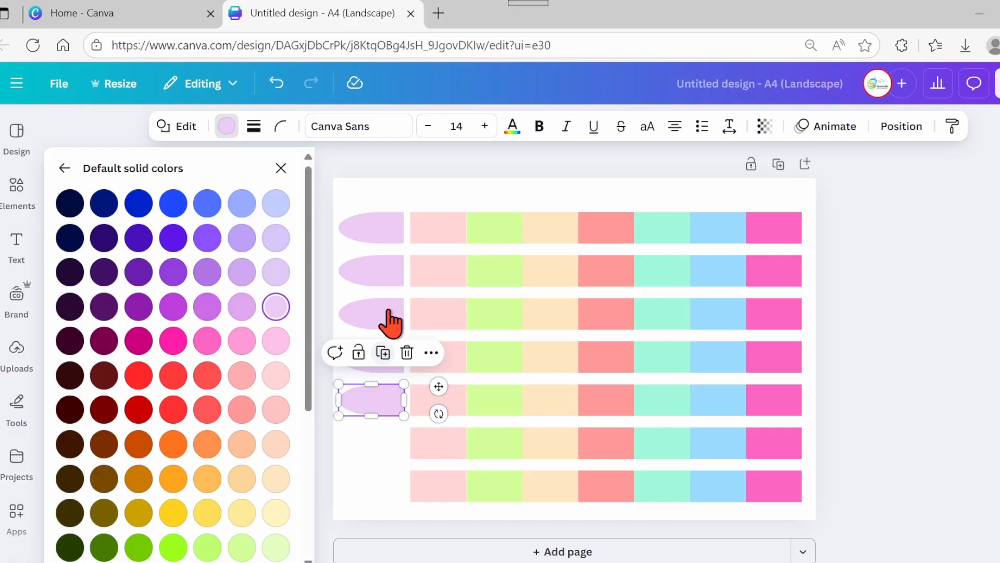
{"action": "left_click", "coordinate": [383, 353]}
{"action": "left_click", "coordinate": [384, 397]}
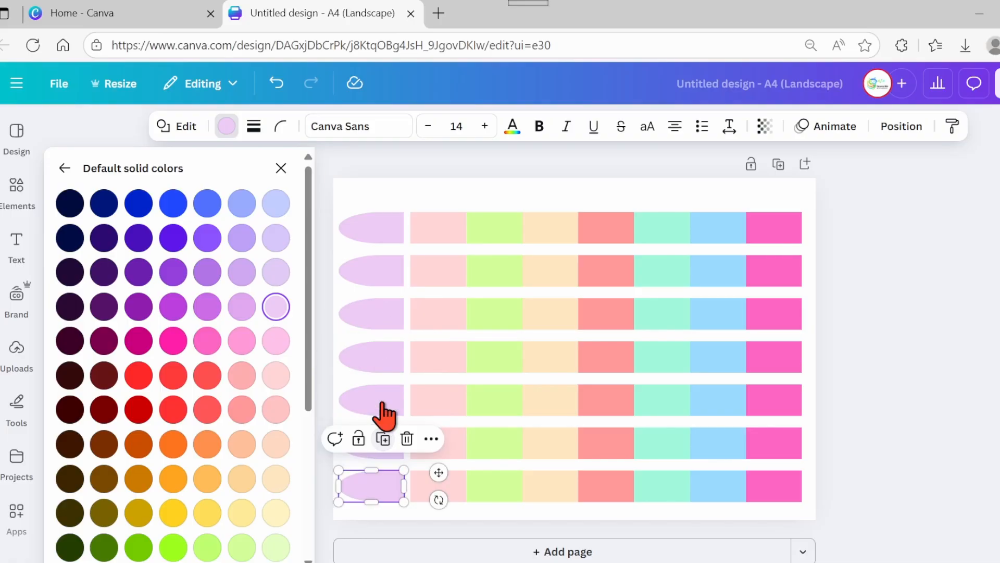
- Recolour the second tab Radiant dandelion and the third tab pale mint
{"action": "left_click", "coordinate": [369, 281]}
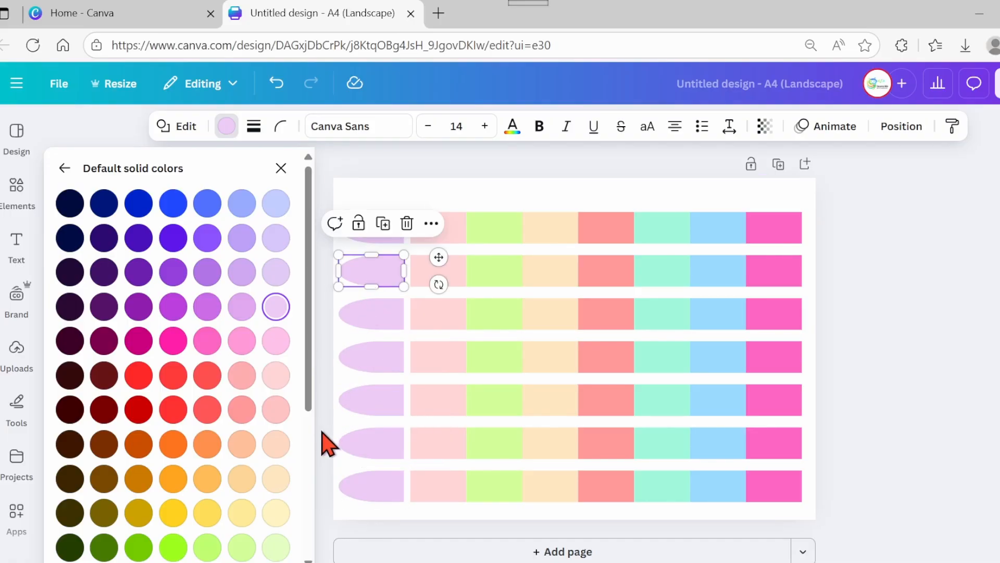
{"action": "left_click", "coordinate": [242, 513]}
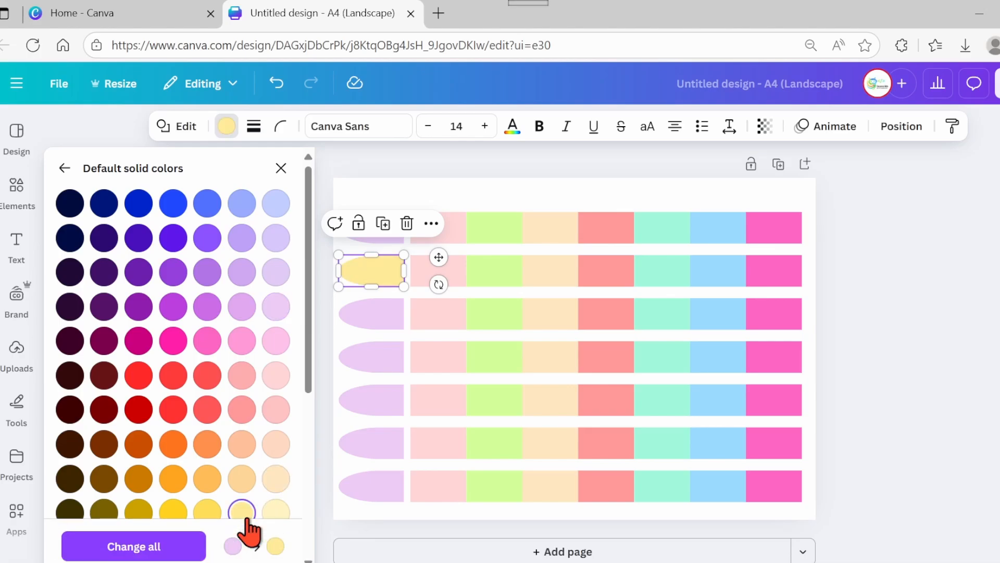
{"action": "left_click", "coordinate": [378, 325]}
{"action": "left_click_drag", "start_coordinate": [311, 398], "coordinate": [313, 469]}
{"action": "left_click", "coordinate": [275, 535]}
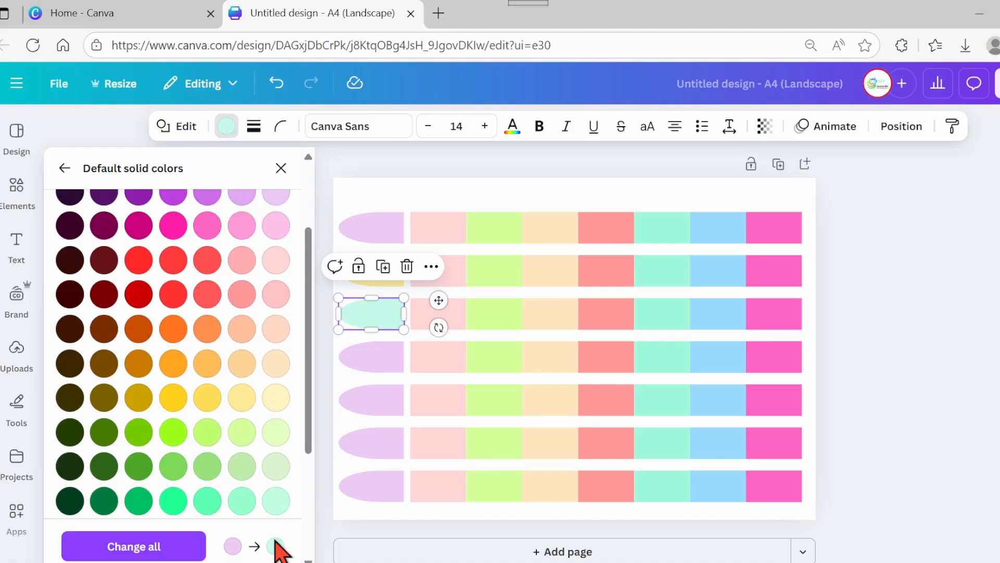
- Recolour the fourth label tab pale pink and the fifth tab pale blue
{"action": "left_click", "coordinate": [373, 363]}
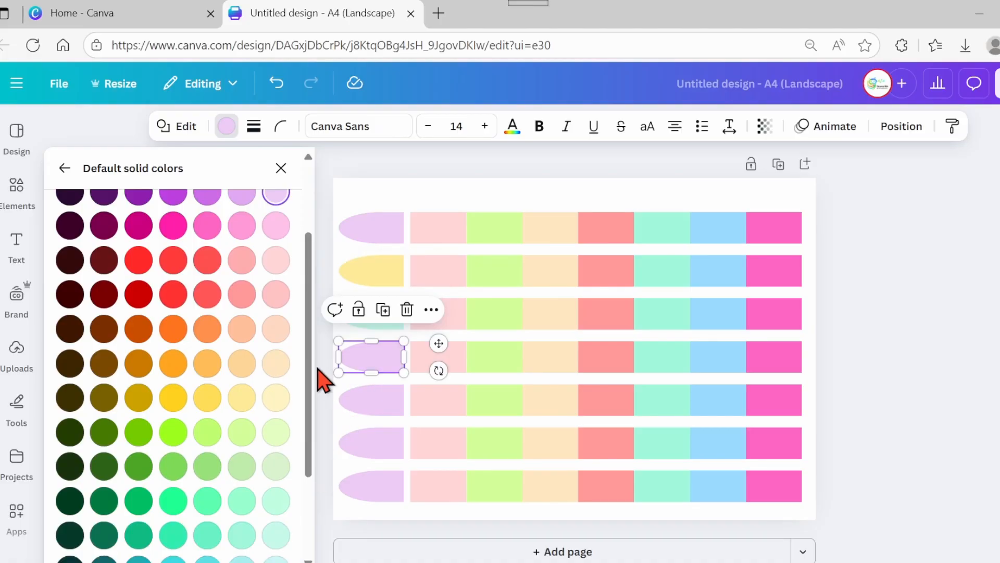
{"action": "left_click", "coordinate": [276, 227]}
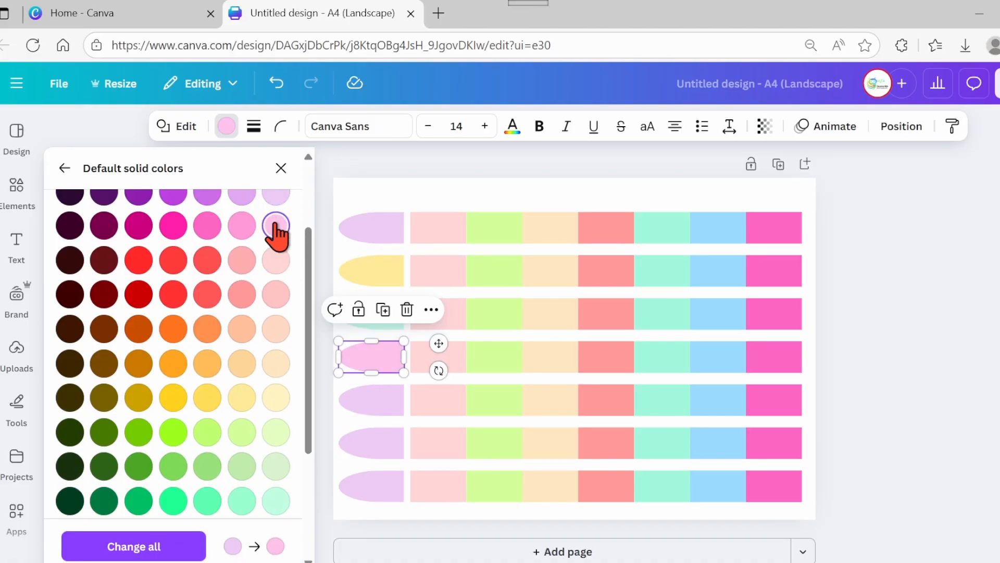
{"action": "left_click", "coordinate": [395, 409]}
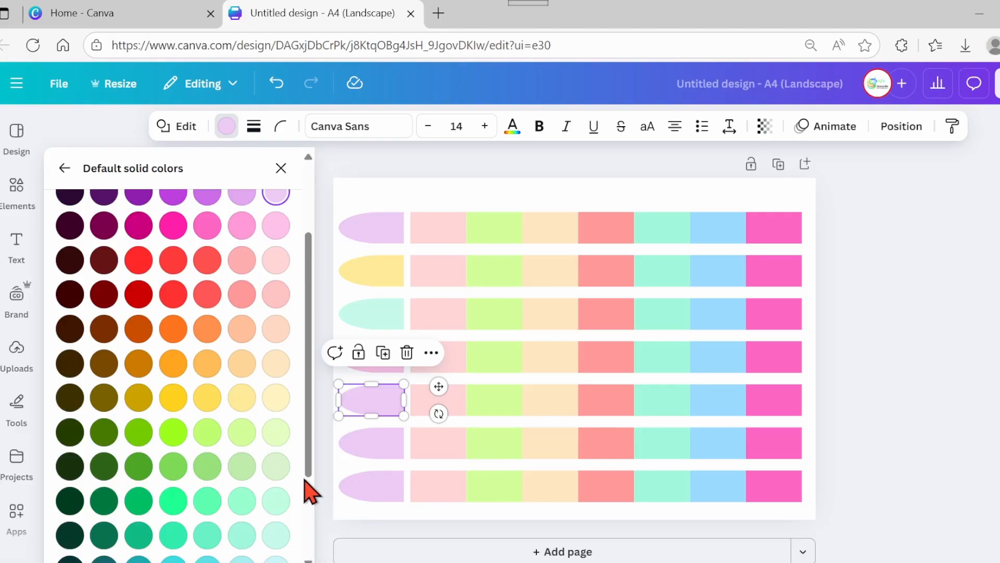
{"action": "left_click_drag", "start_coordinate": [308, 471], "coordinate": [317, 542]}
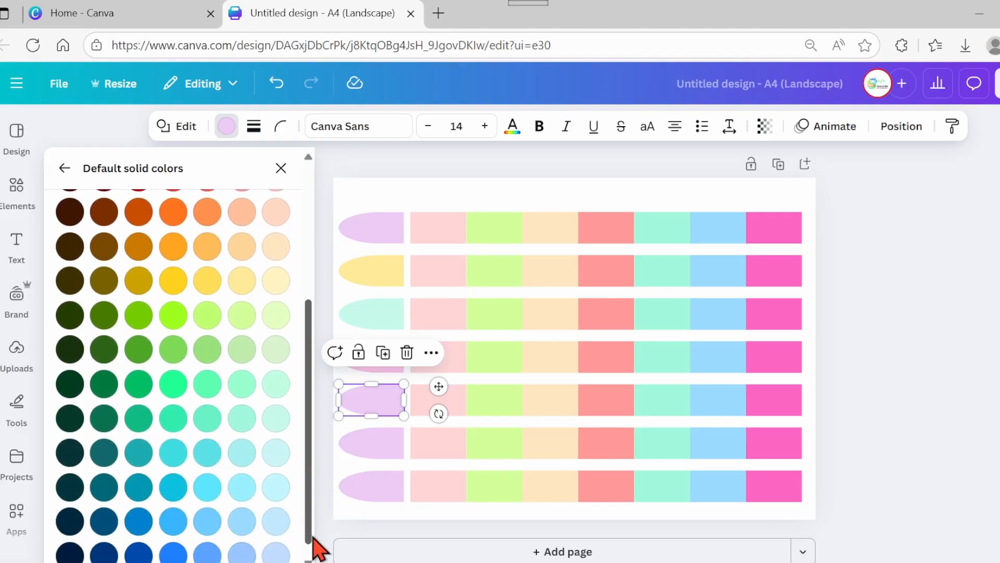
{"action": "left_click", "coordinate": [277, 553]}
- Recolour the sixth label tab salmon and the seventh tab pale green
{"action": "left_click", "coordinate": [371, 451]}
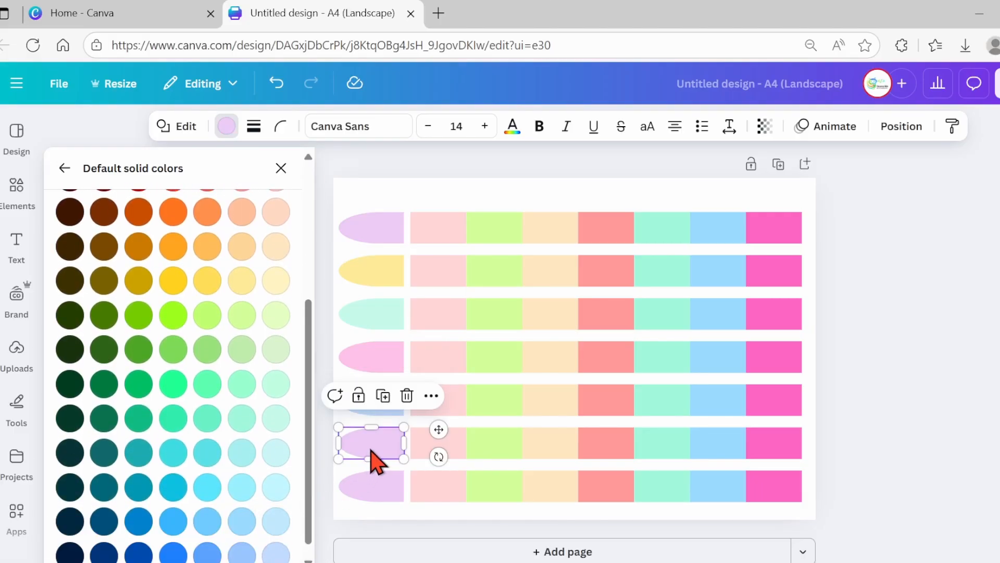
{"action": "left_click_drag", "start_coordinate": [309, 326], "coordinate": [307, 272]}
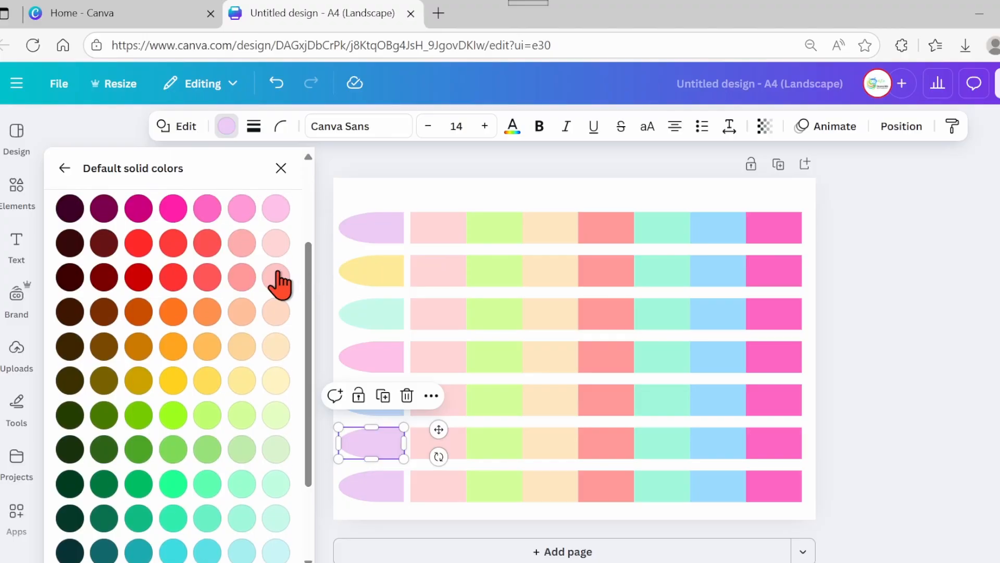
{"action": "left_click", "coordinate": [207, 242]}
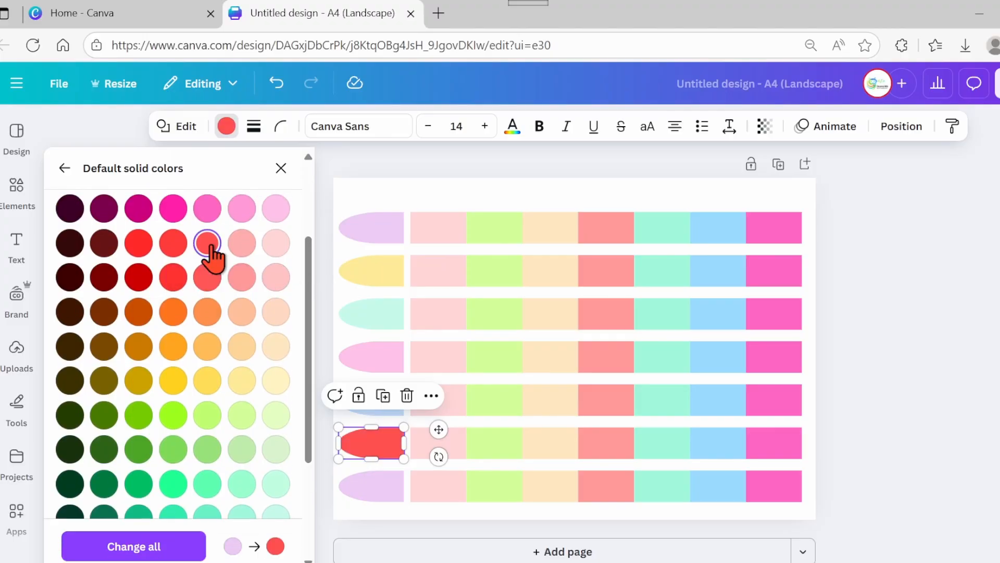
{"action": "left_click", "coordinate": [241, 246]}
{"action": "left_click_drag", "start_coordinate": [308, 411], "coordinate": [310, 471]}
{"action": "left_click", "coordinate": [378, 495]}
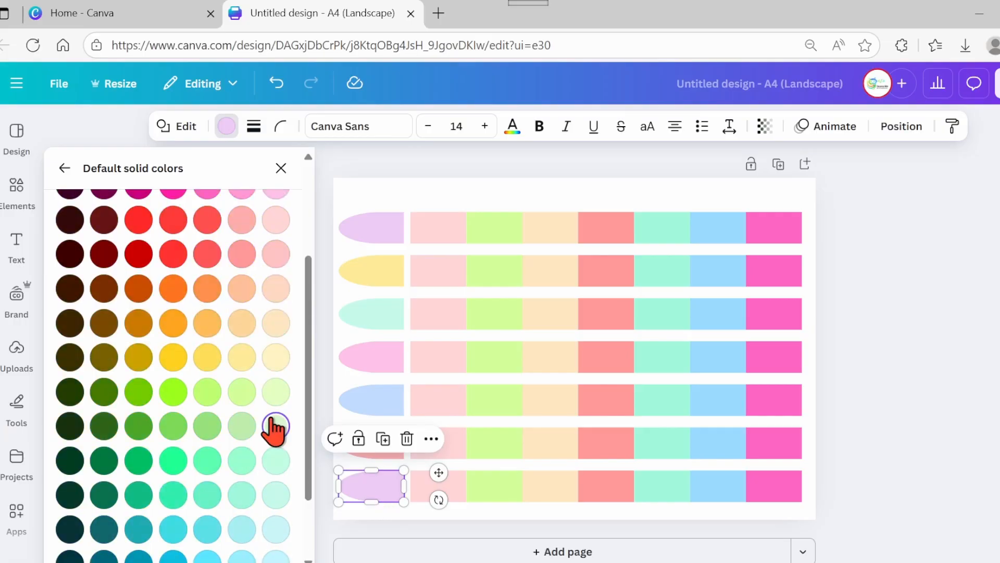
{"action": "left_click", "coordinate": [275, 426]}
{"action": "key", "text": "Escape"}
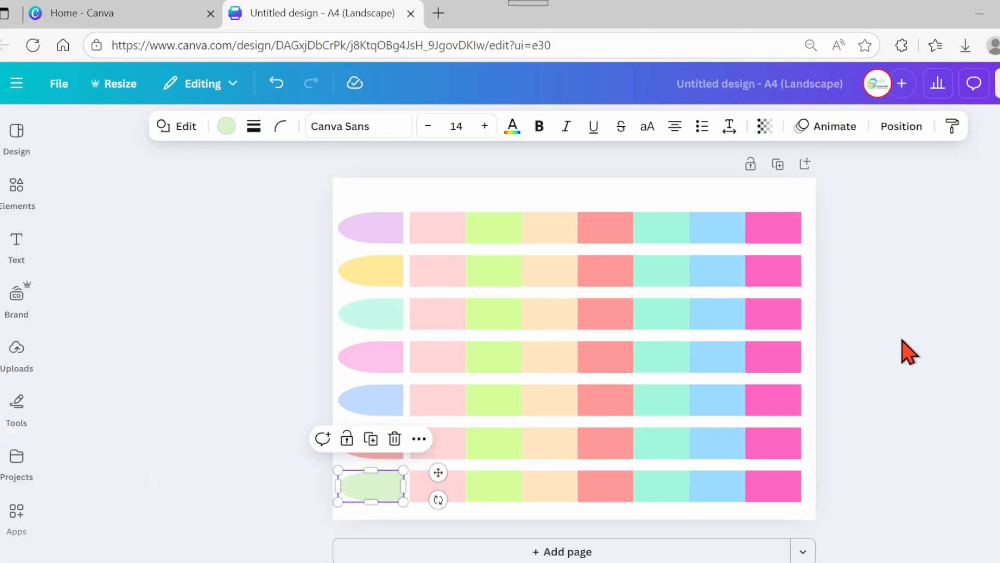
{"action": "key", "text": "Escape"}
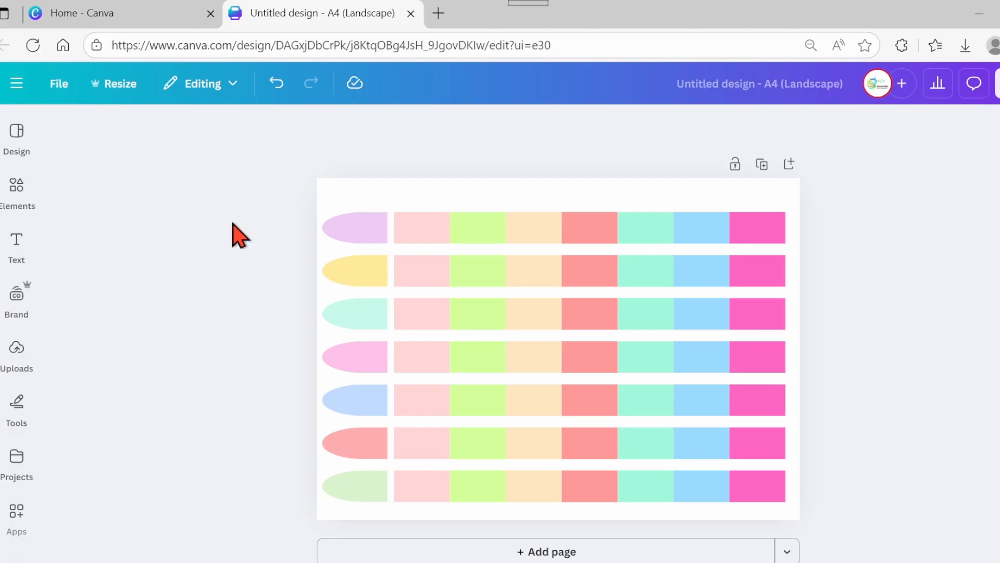
- Add a text box reading WEEKLY SCHEDULE
{"action": "left_click", "coordinate": [30, 197]}
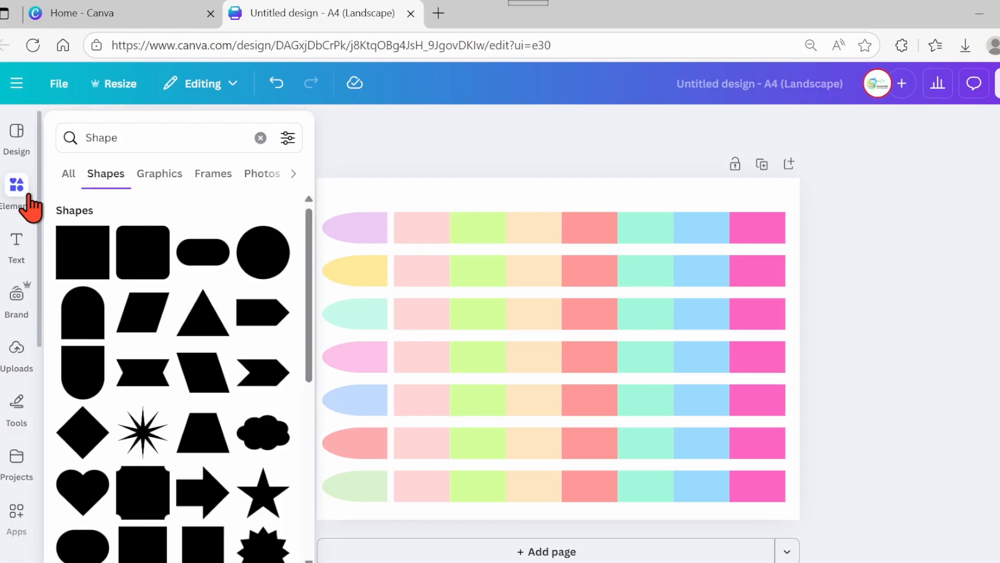
{"action": "left_click", "coordinate": [17, 248]}
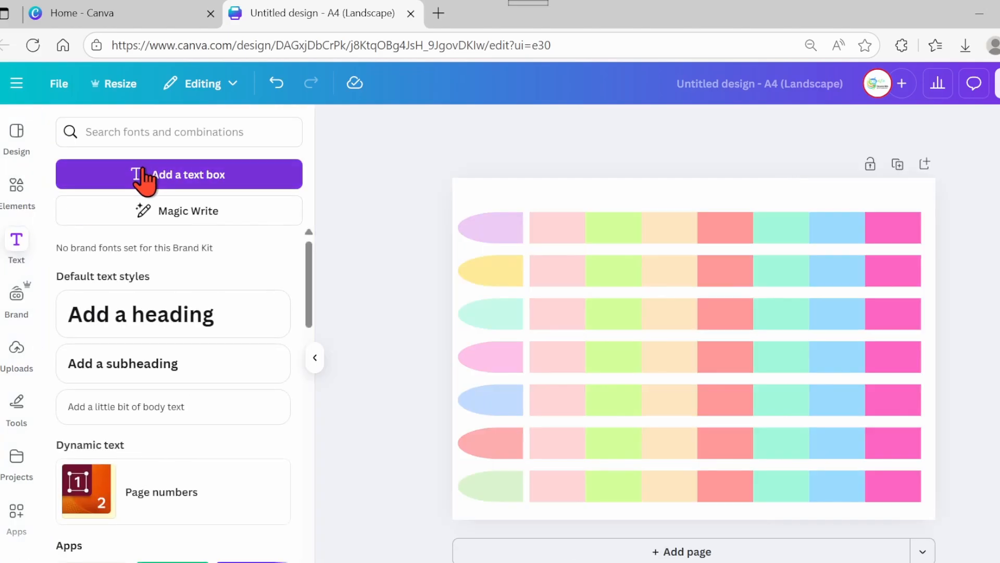
{"action": "left_click", "coordinate": [146, 175]}
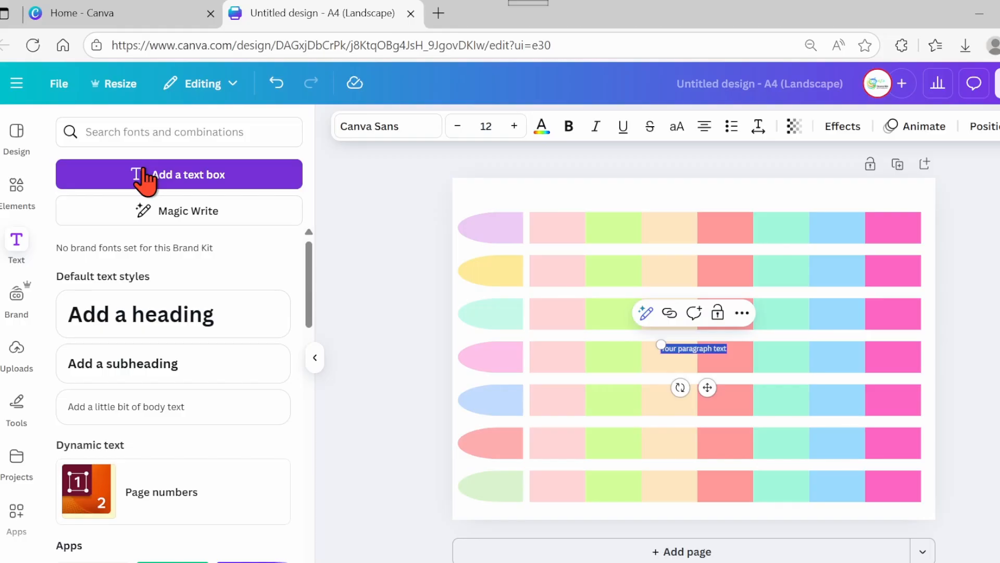
{"action": "type", "text": "M"}
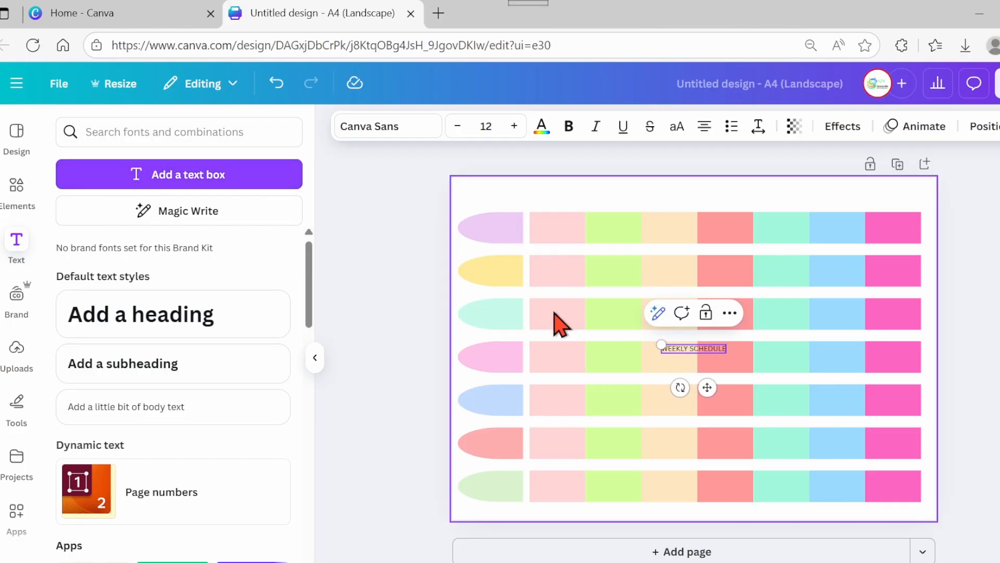
- Move the WEEKLY SCHEDULE title centred above the grid and enlarge it to about 20.7 pt
{"action": "left_click_drag", "start_coordinate": [706, 390], "coordinate": [706, 230]}
{"action": "left_click_drag", "start_coordinate": [655, 186], "coordinate": [607, 184]}
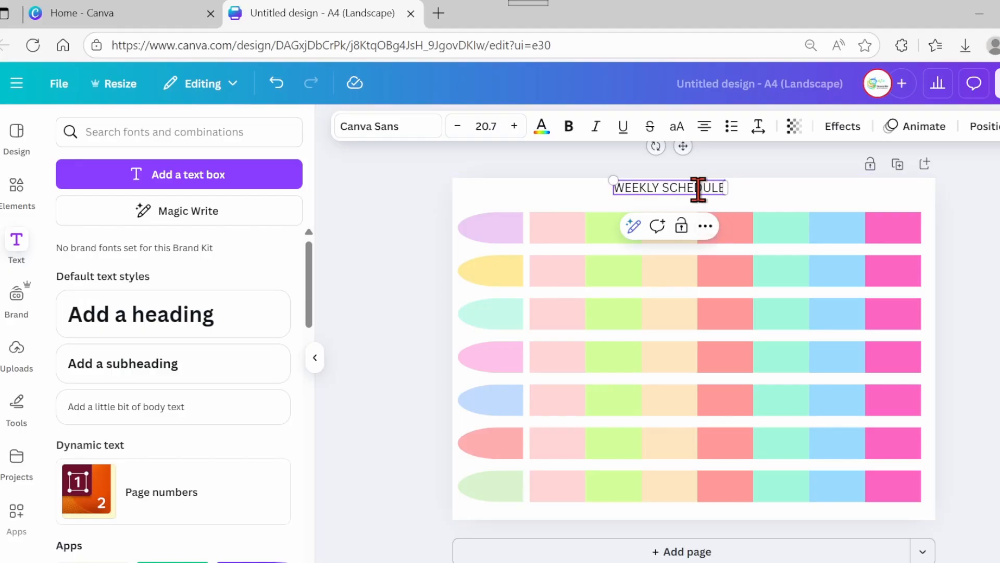
{"action": "left_click_drag", "start_coordinate": [686, 150], "coordinate": [706, 150]}
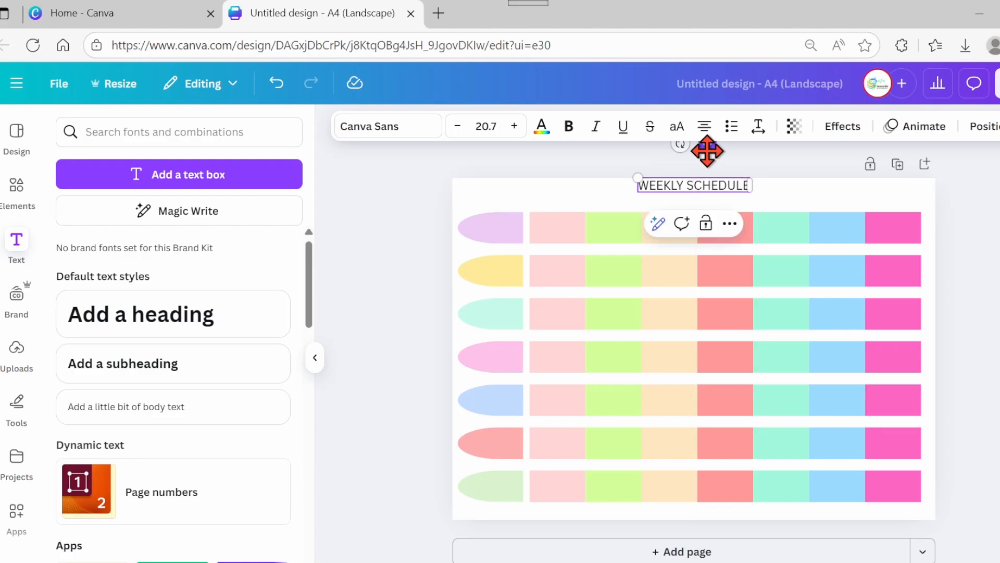
- Colour the title text Dark Turquoise
{"action": "left_click", "coordinate": [542, 130]}
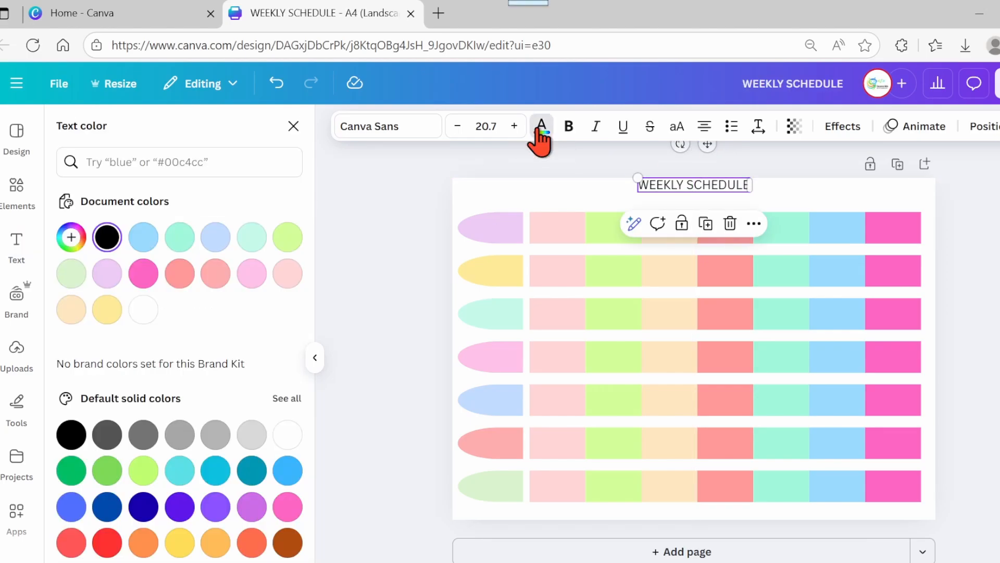
{"action": "left_click", "coordinate": [251, 472]}
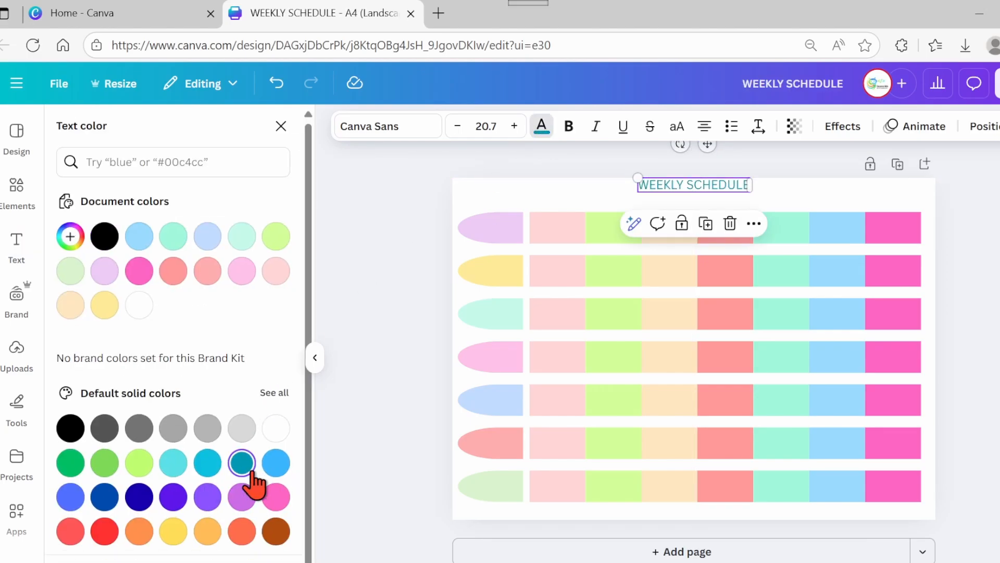
- Set the page background to a very pale cream colour
{"action": "left_click", "coordinate": [482, 222]}
{"action": "left_click", "coordinate": [618, 127]}
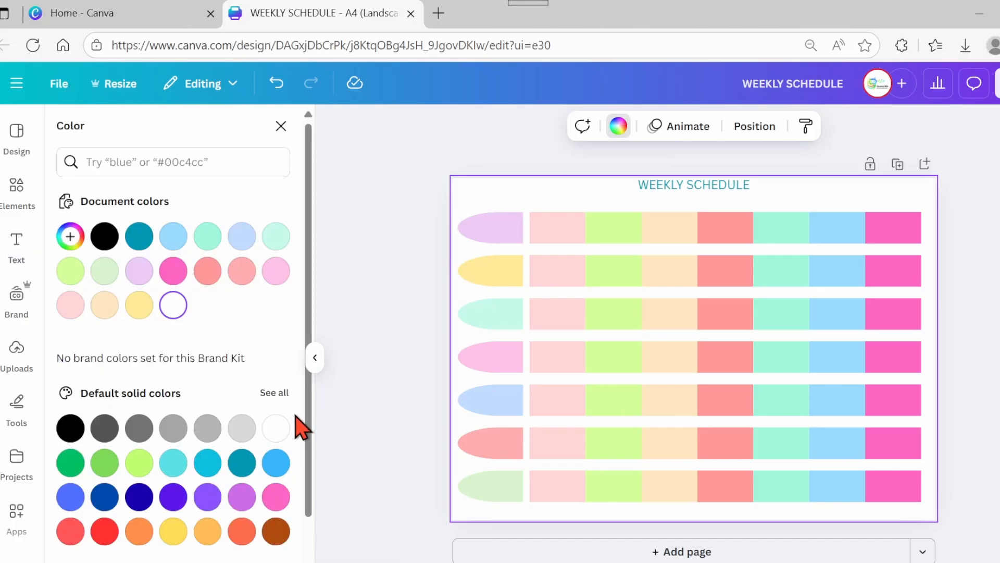
{"action": "left_click", "coordinate": [279, 395]}
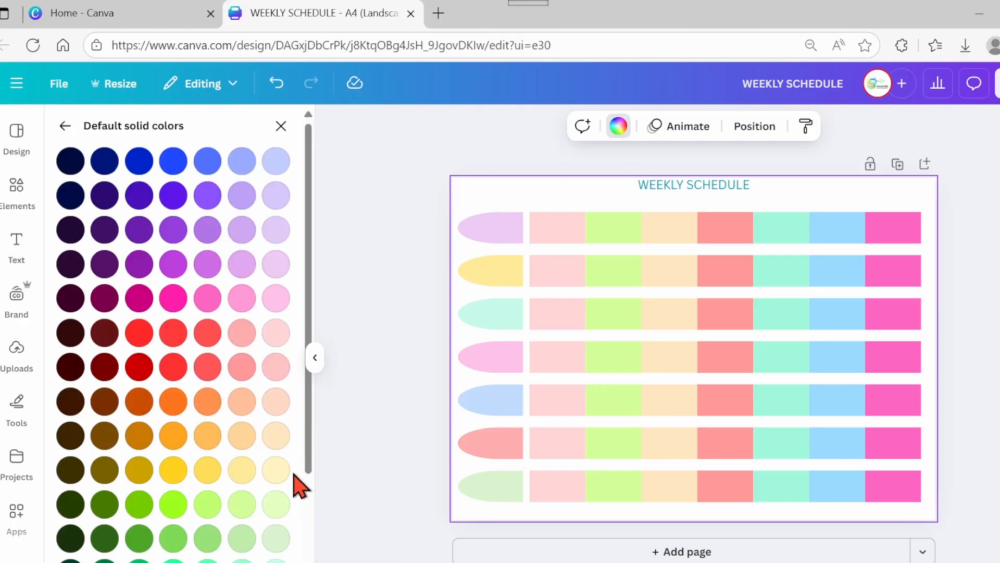
{"action": "left_click", "coordinate": [277, 469]}
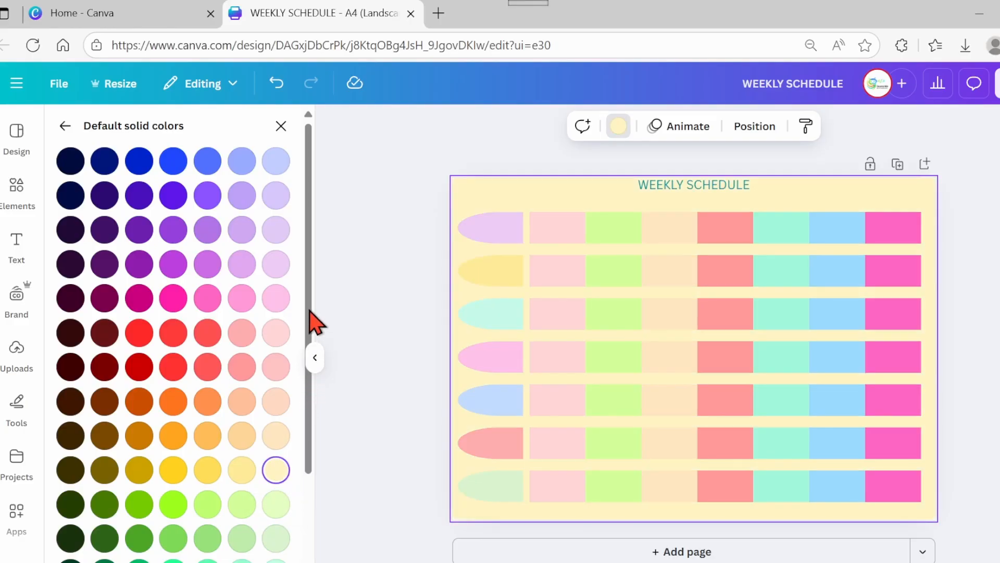
{"action": "left_click", "coordinate": [281, 125]}
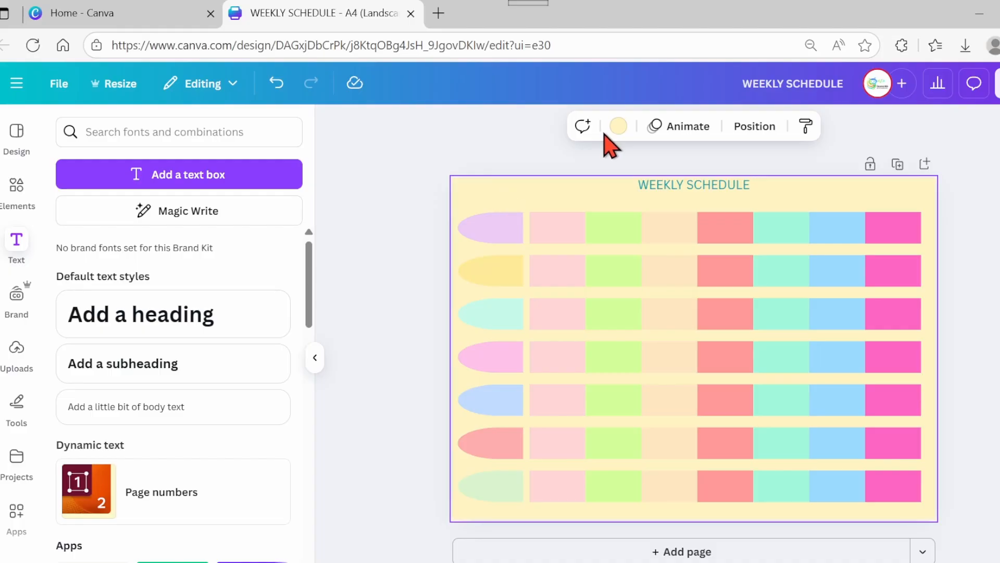
{"action": "left_click", "coordinate": [619, 127]}
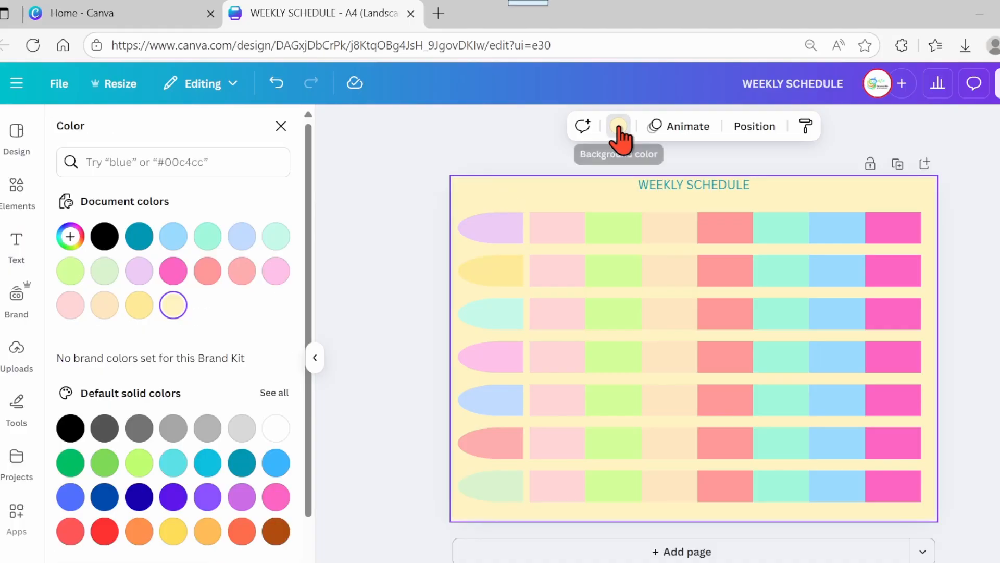
{"action": "left_click", "coordinate": [70, 237]}
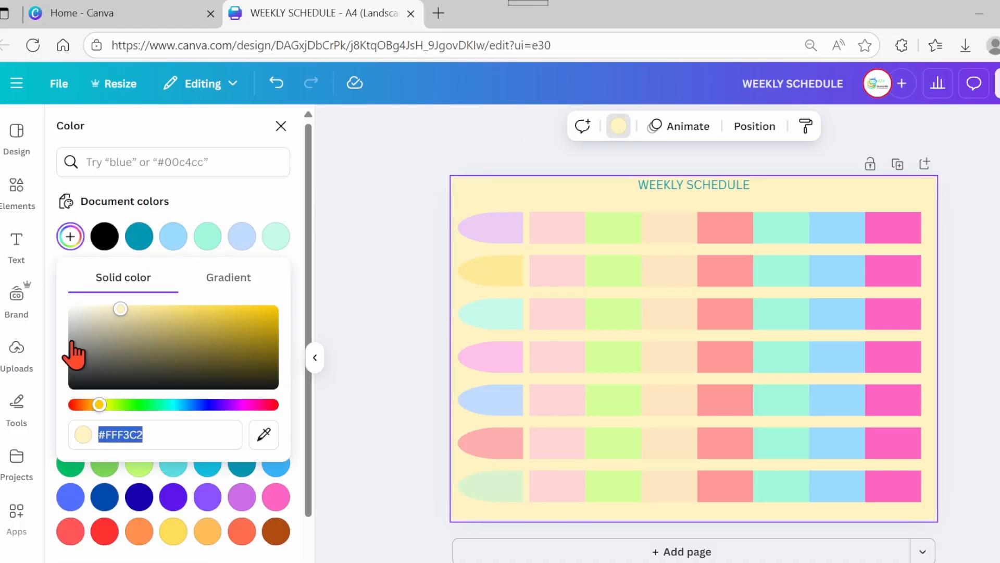
{"action": "left_click_drag", "start_coordinate": [121, 309], "coordinate": [118, 310]}
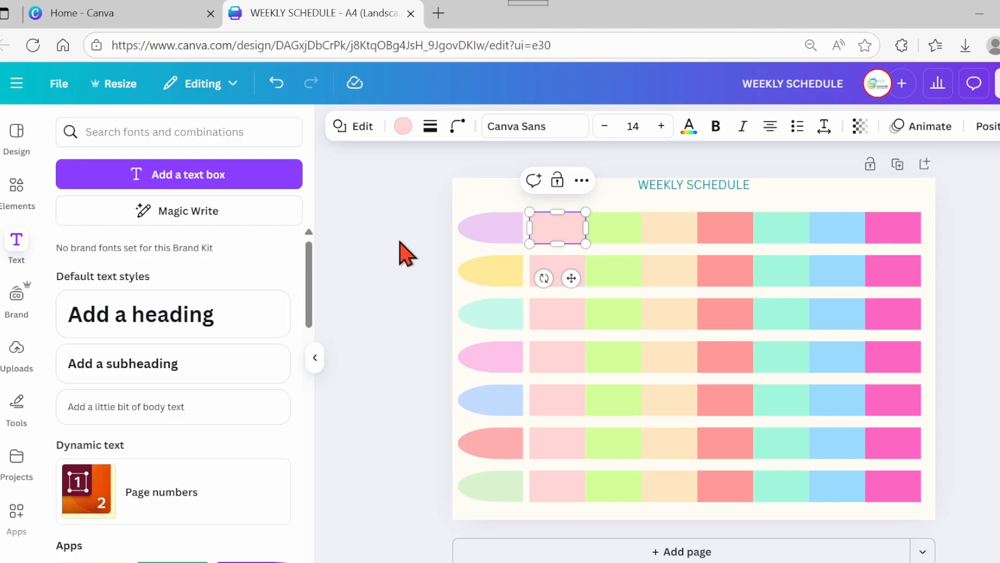
- Label the first box of row one Math and set its font size to 22
{"action": "type", "text": "Math"}
{"action": "key", "text": "Escape"}
{"action": "left_click", "coordinate": [627, 127]}
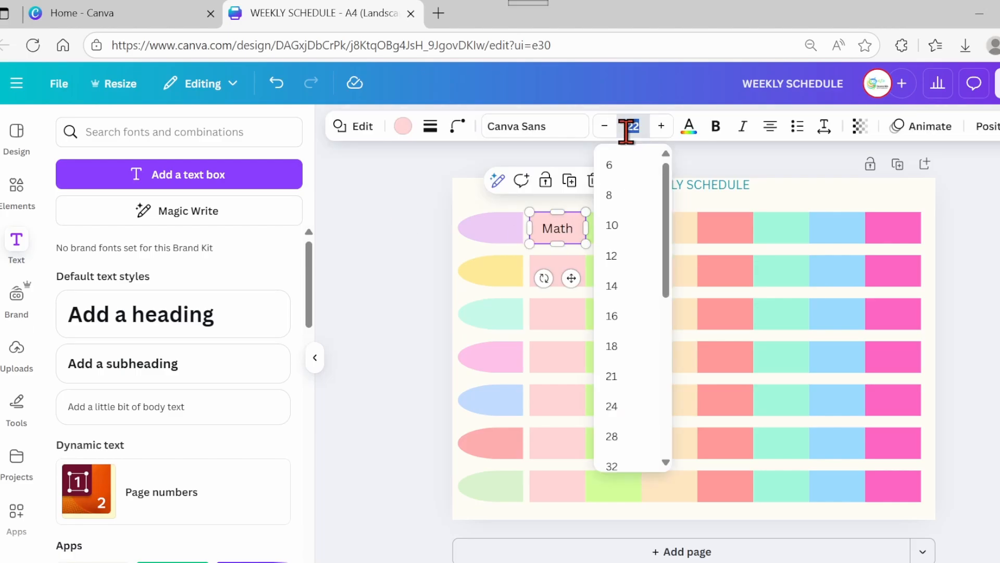
{"action": "left_click", "coordinate": [574, 161]}
- Label row one's second box Computer at font size 22 and its third box Science
{"action": "double_click", "coordinate": [609, 226]}
{"action": "type", "text": "Compu"}
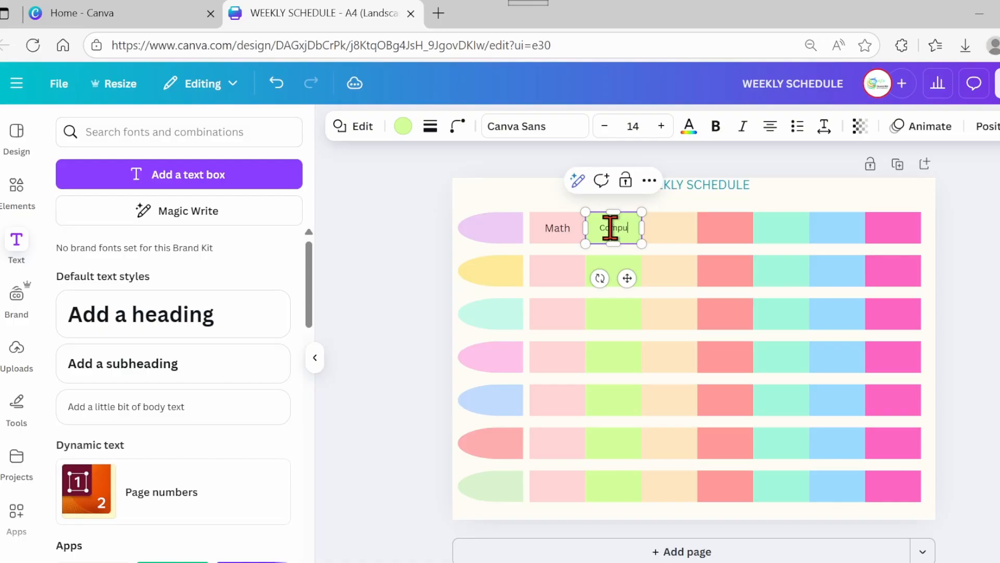
{"action": "type", "text": "ter"}
{"action": "left_click", "coordinate": [638, 127]}
{"action": "left_click", "coordinate": [540, 163]}
{"action": "double_click", "coordinate": [667, 228]}
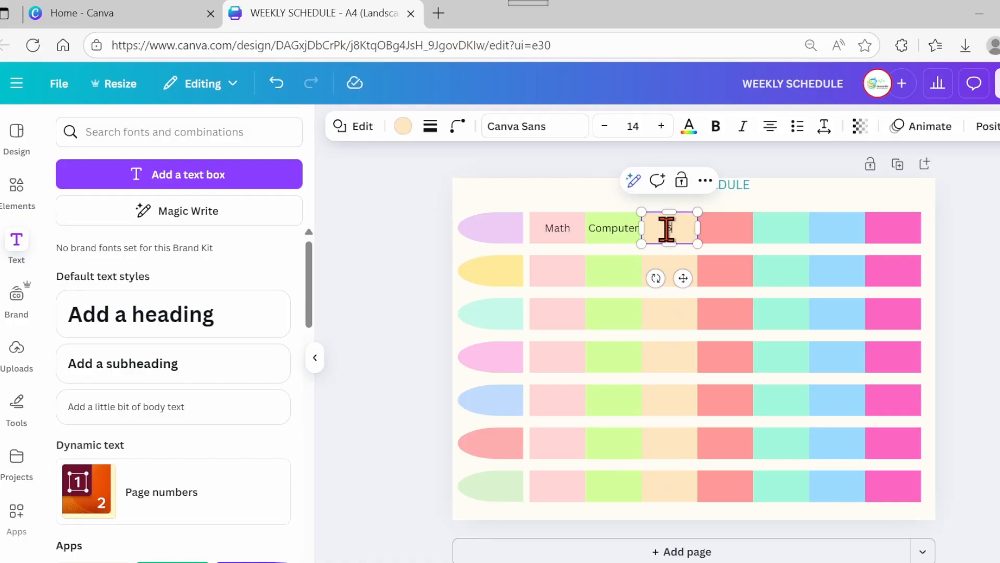
{"action": "type", "text": "Science"}
- Paste English into row one's sixth and seventh boxes and label the last box Religion
{"action": "left_click", "coordinate": [776, 227]}
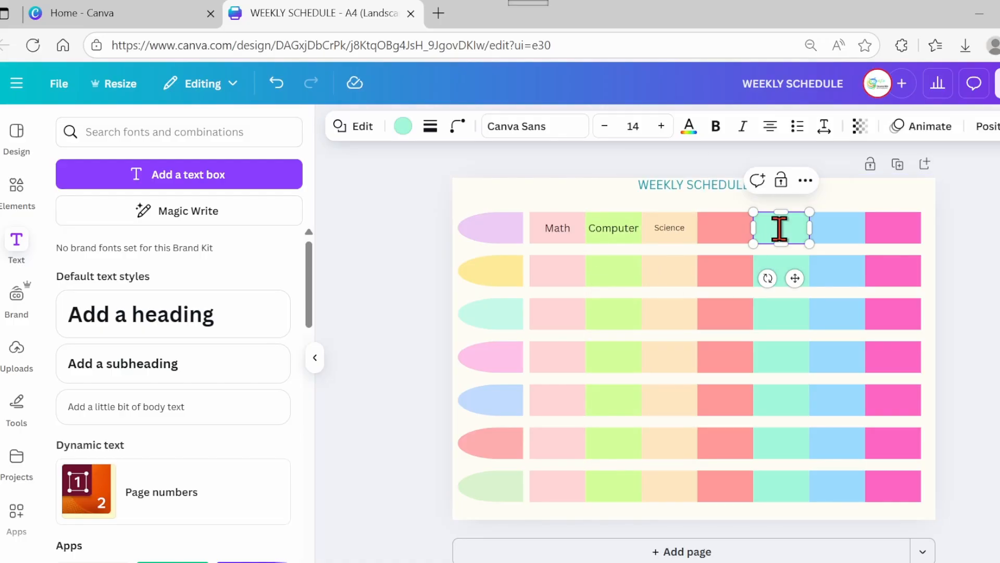
{"action": "type", "text": "English"}
{"action": "left_click", "coordinate": [837, 227]}
{"action": "type", "text": "English"}
{"action": "left_click", "coordinate": [894, 228]}
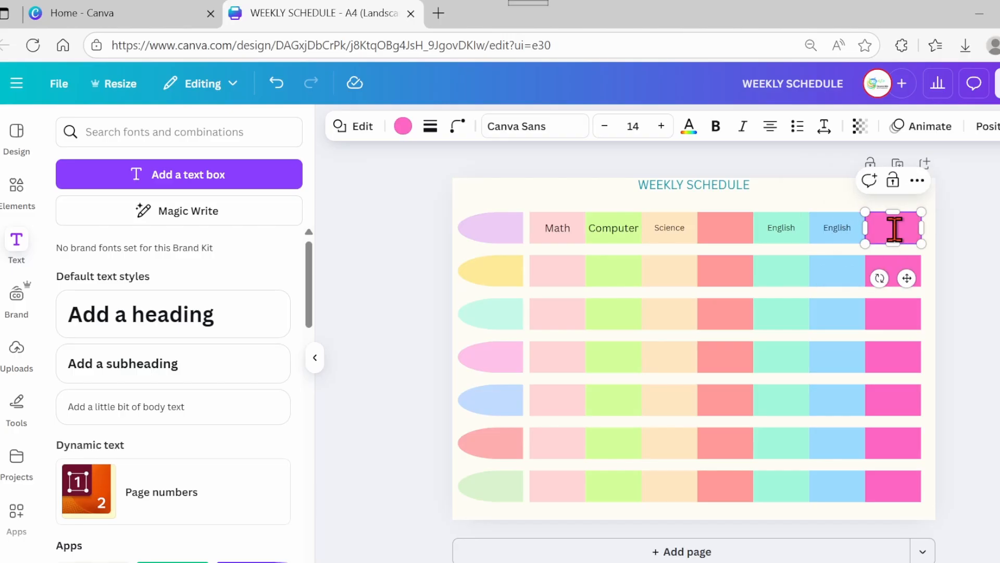
{"action": "type", "text": "Rel"}
- Copy the Math label and paste it into one box in each of rows two through six, stepping diagonally
{"action": "left_click", "coordinate": [558, 228]}
{"action": "key", "text": "ctrl+c"}
{"action": "left_click", "coordinate": [613, 271]}
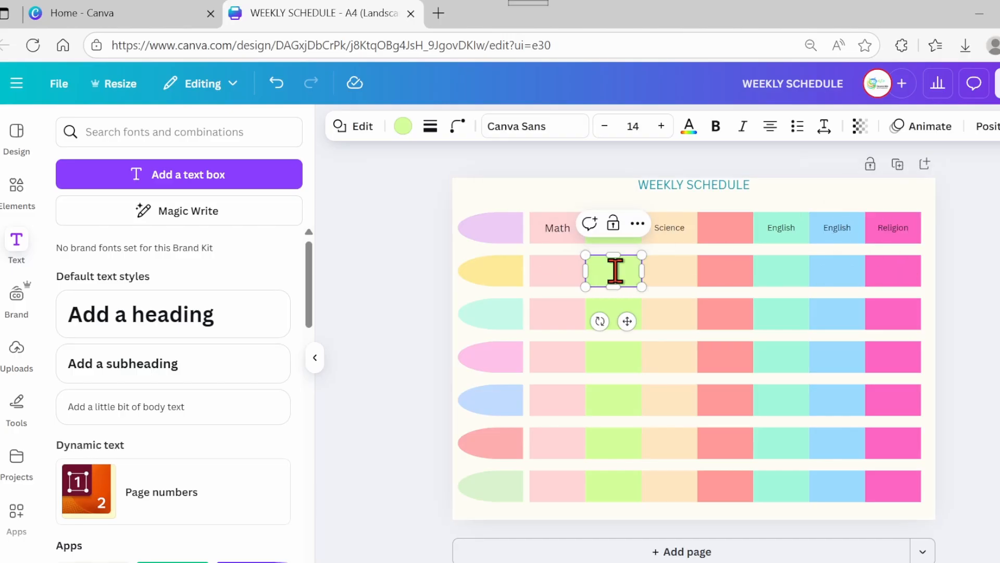
{"action": "key", "text": "ctrl+v"}
{"action": "left_click", "coordinate": [667, 313]}
{"action": "key", "text": "ctrl+v"}
{"action": "left_click", "coordinate": [771, 358]}
{"action": "key", "text": "ctrl+v"}
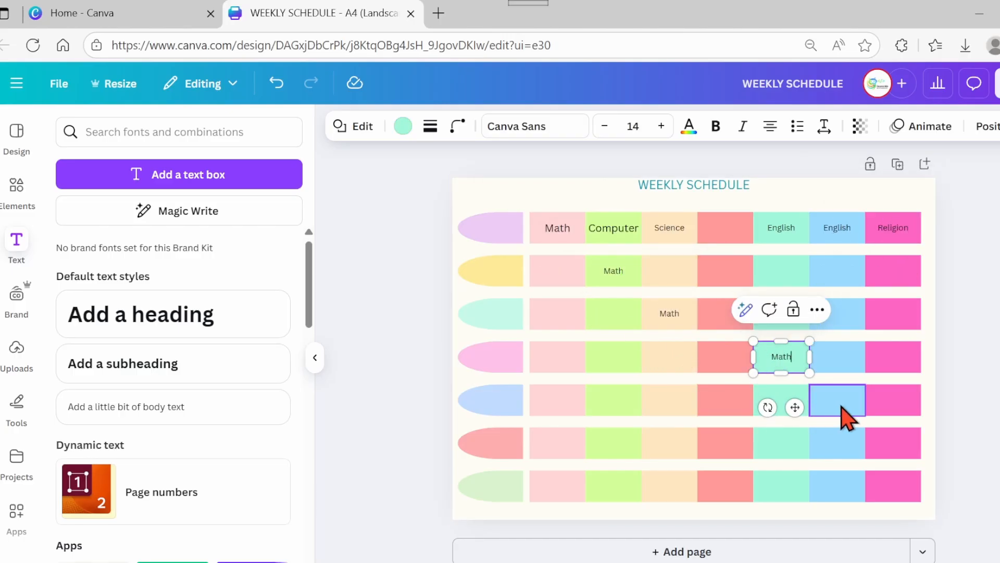
{"action": "left_click", "coordinate": [846, 409]}
{"action": "key", "text": "ctrl+v"}
{"action": "left_click", "coordinate": [893, 451]}
{"action": "key", "text": "ctrl+v"}
- Label row two's first, third and sixth boxes Spain, P-E and science
{"action": "left_click", "coordinate": [555, 270]}
{"action": "type", "text": "Spain"}
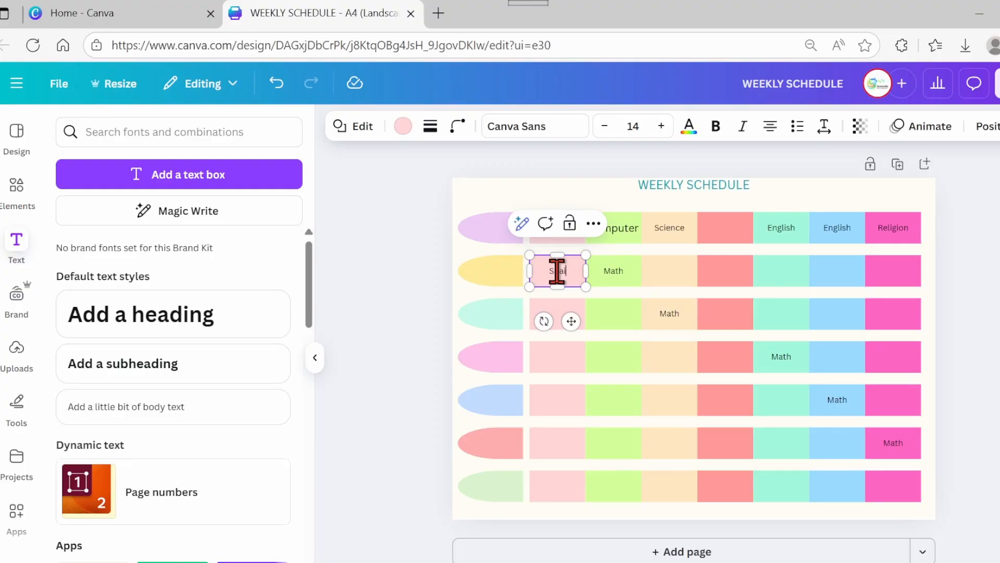
{"action": "left_click", "coordinate": [668, 272]}
{"action": "type", "text": "P-E"}
{"action": "left_click", "coordinate": [780, 270]}
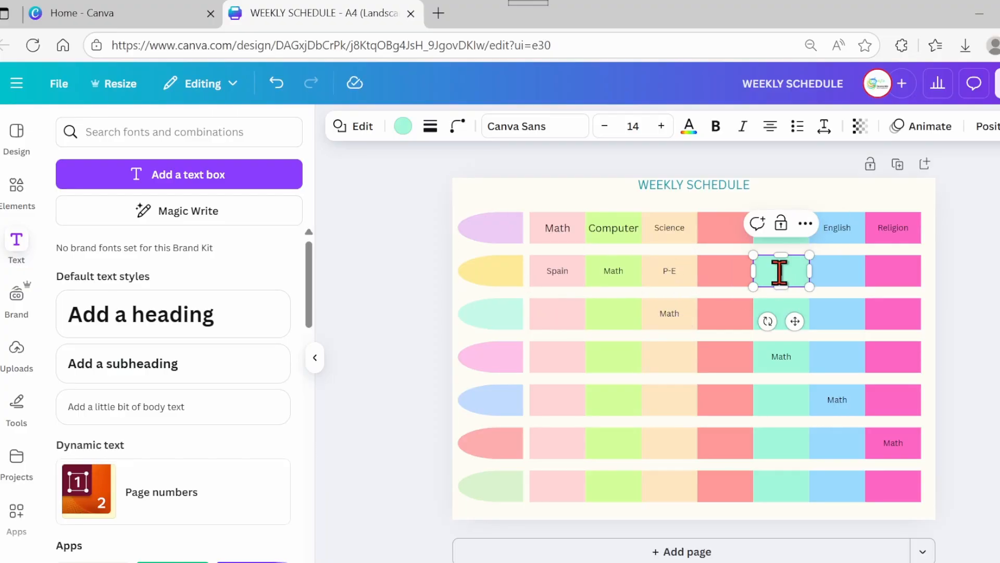
{"action": "type", "text": "science"}
{"action": "key", "text": "Tab"}
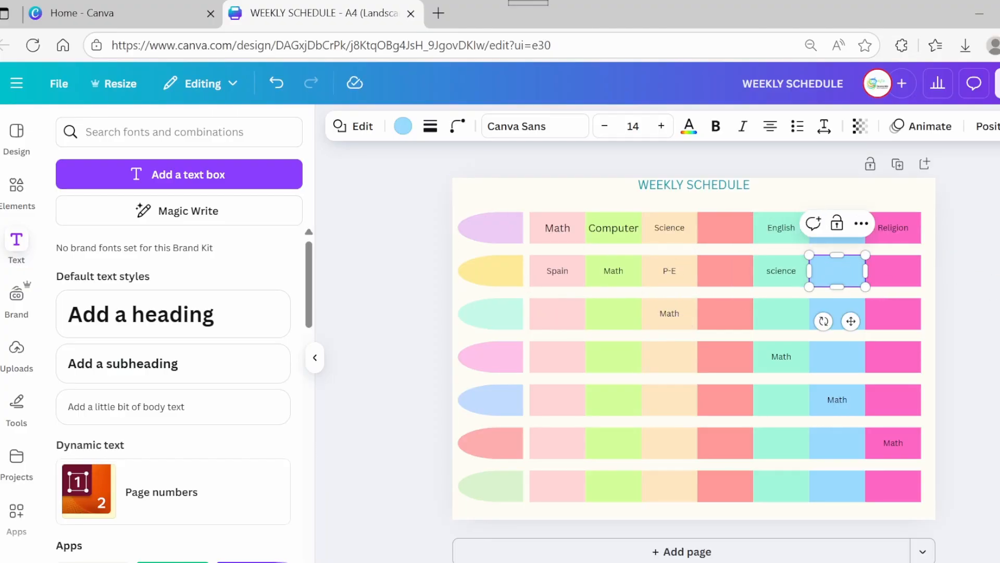
- Label row two's sixth and seventh boxes music and social
{"action": "type", "text": "music"}
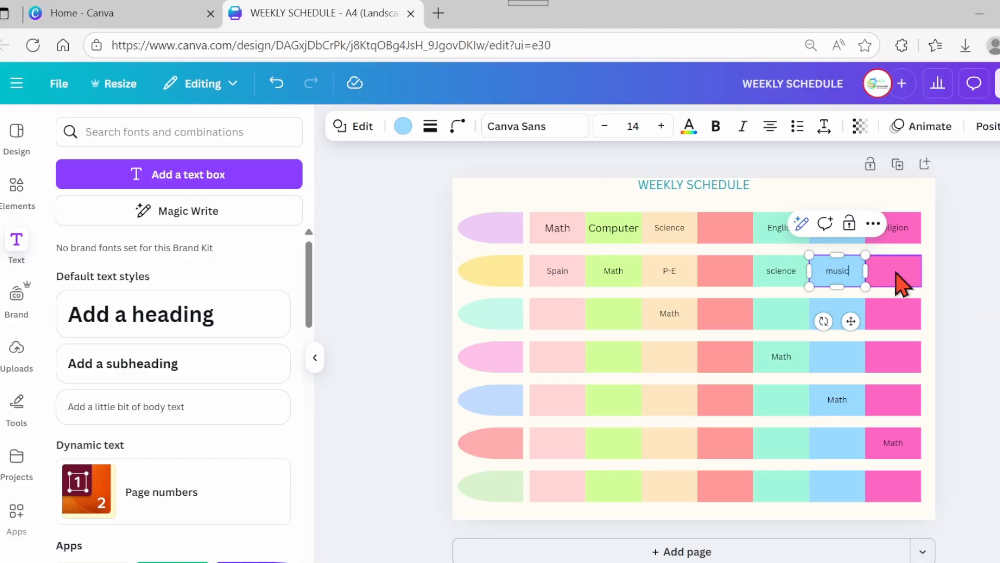
{"action": "left_click", "coordinate": [897, 284]}
{"action": "type", "text": "spo"}
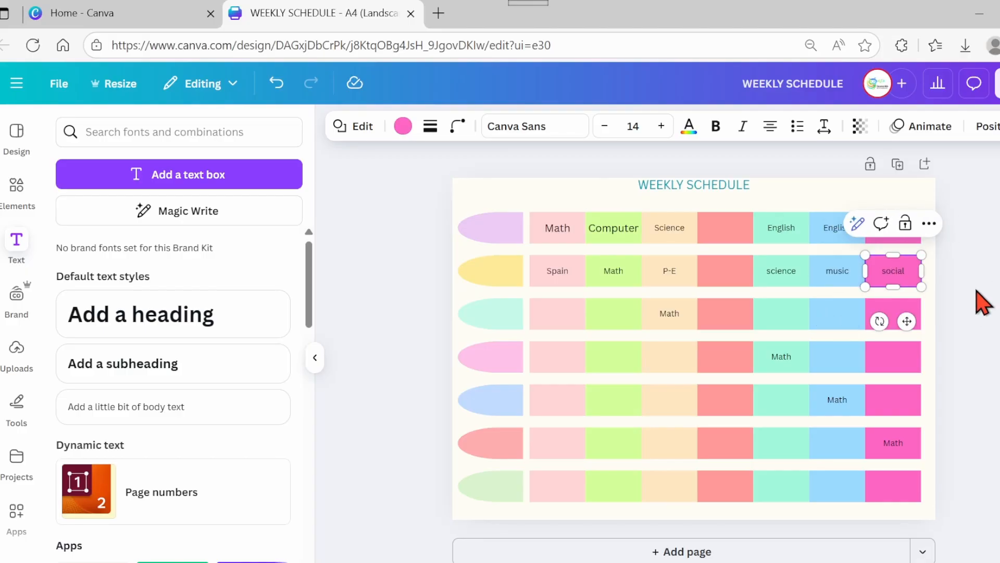
- Label row three's first box English, then undo the recent labels
{"action": "left_click", "coordinate": [564, 324]}
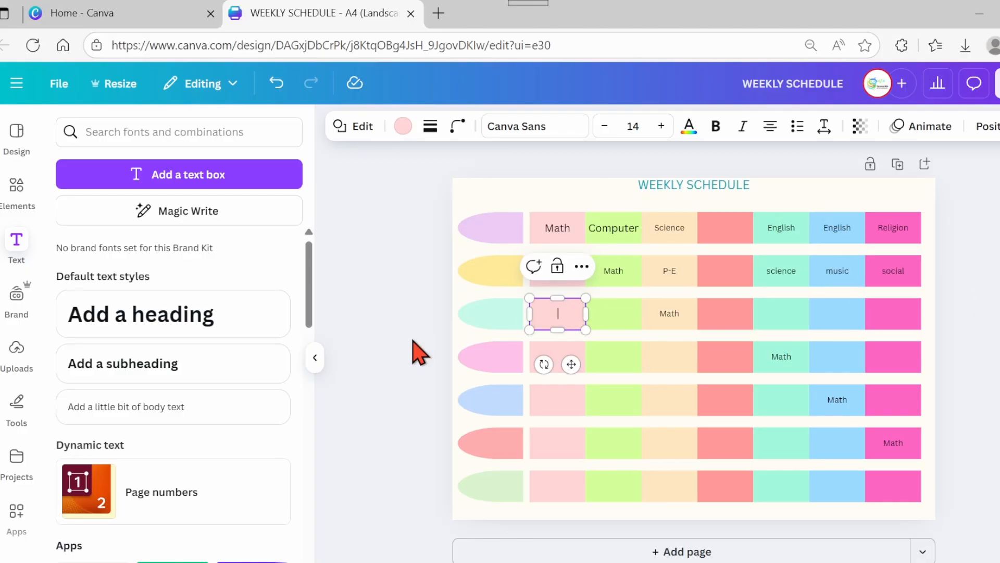
{"action": "type", "text": "English"}
{"action": "left_click", "coordinate": [969, 298]}
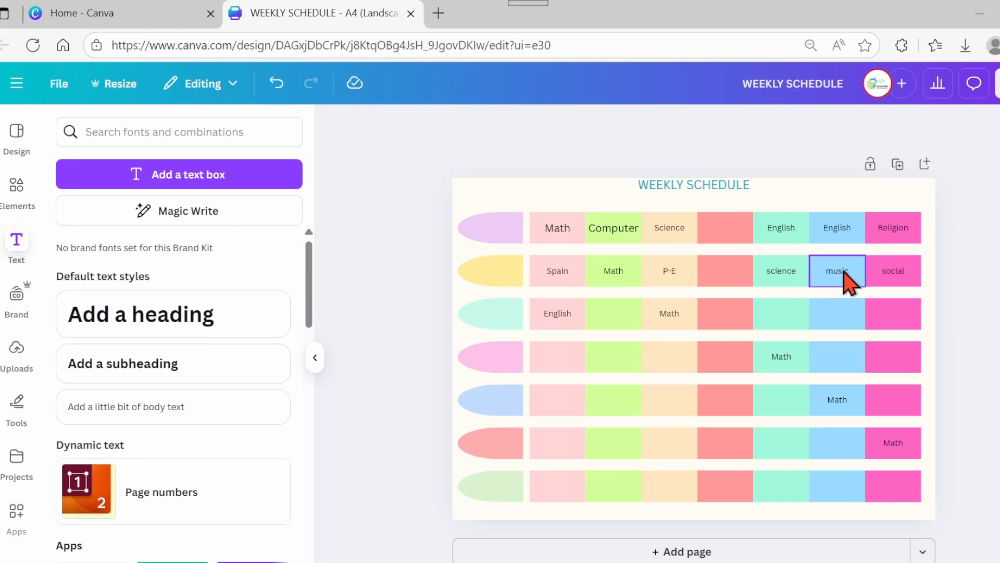
{"action": "key", "text": "ctrl+z"}
{"action": "left_click", "coordinate": [975, 294]}
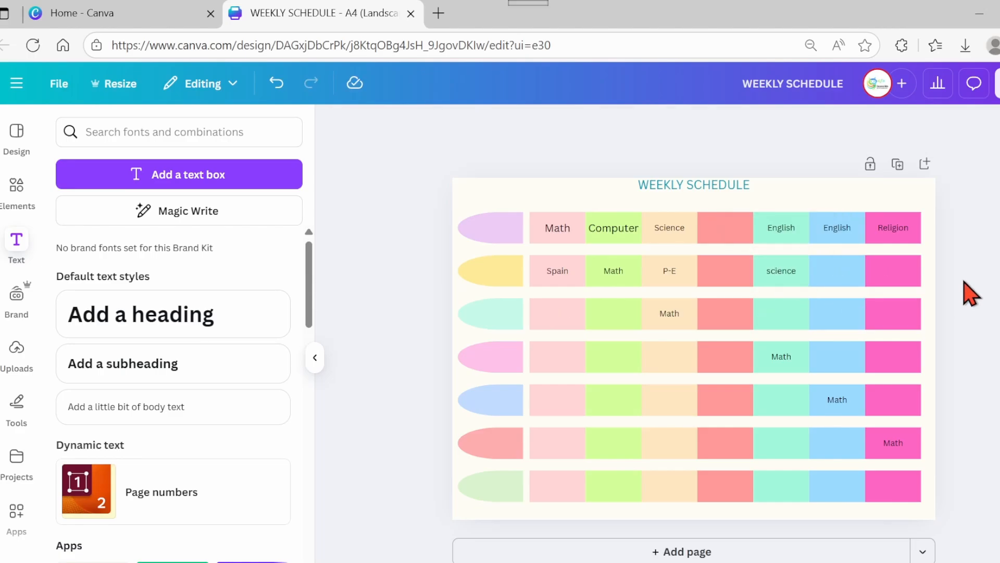
- Label row two's sixth box English and copy that label into row two's seventh box
{"action": "double_click", "coordinate": [831, 270]}
{"action": "type", "text": "Eng"}
{"action": "double_click", "coordinate": [831, 270]}
{"action": "key", "text": "ctrl+c"}
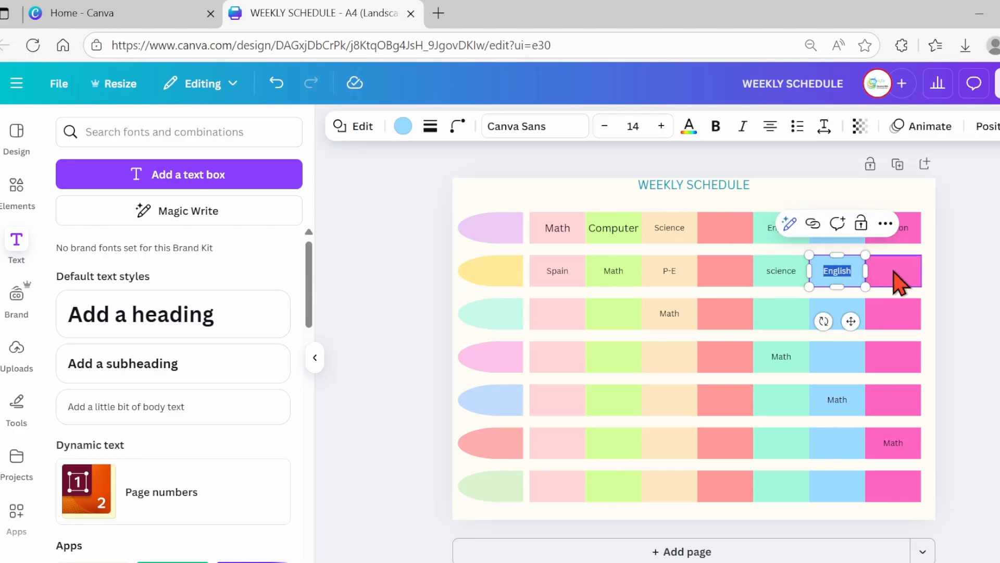
{"action": "double_click", "coordinate": [894, 273]}
{"action": "key", "text": "ctrl+v"}
- Paste the English label into row three's first and second boxes
{"action": "double_click", "coordinate": [559, 318]}
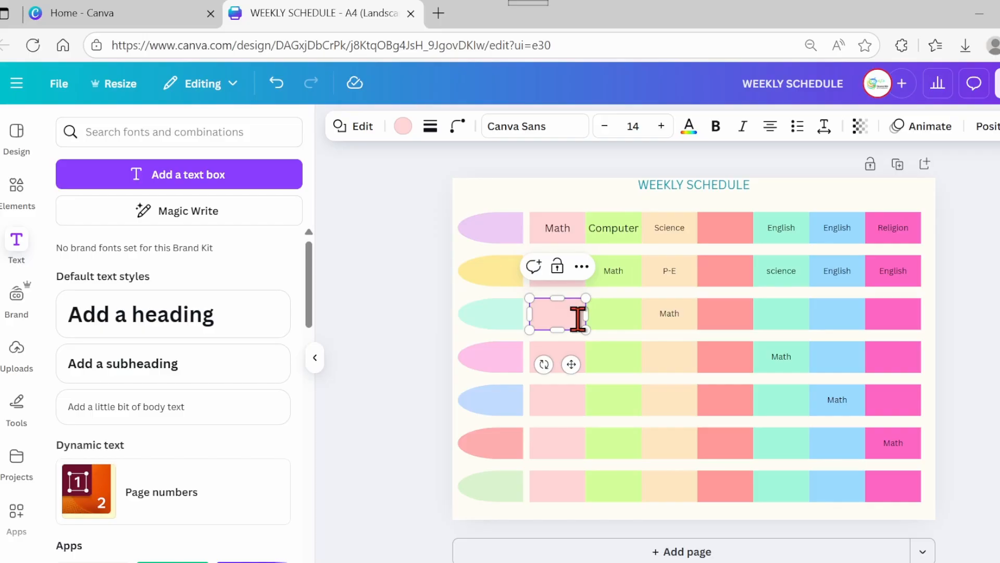
{"action": "key", "text": "ctrl+v"}
{"action": "double_click", "coordinate": [614, 313]}
{"action": "key", "text": "ctrl+v"}
- Label row three's fifth, sixth and seventh boxes music, Science and Art
{"action": "double_click", "coordinate": [780, 314]}
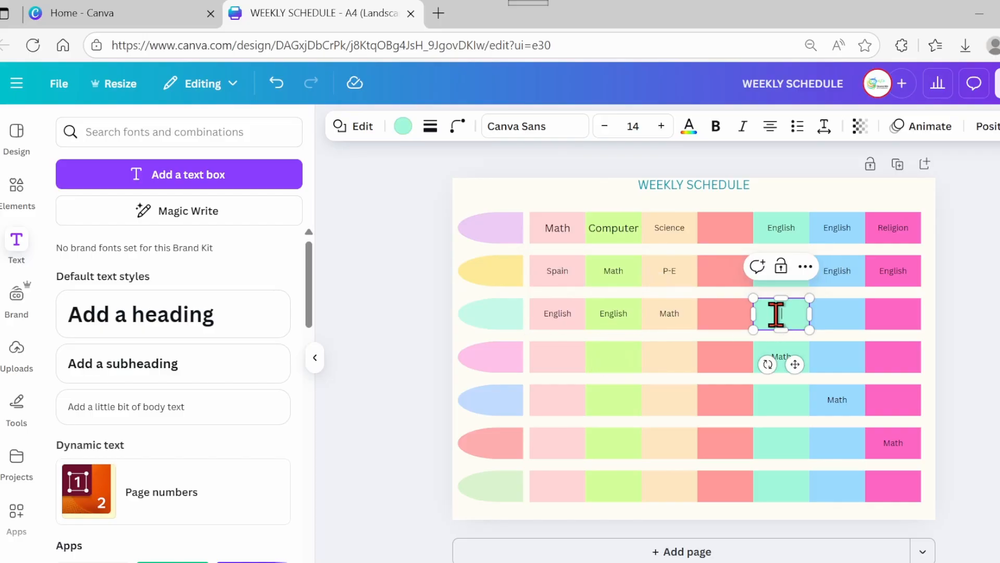
{"action": "type", "text": "music"}
{"action": "double_click", "coordinate": [847, 320]}
{"action": "type", "text": "s"}
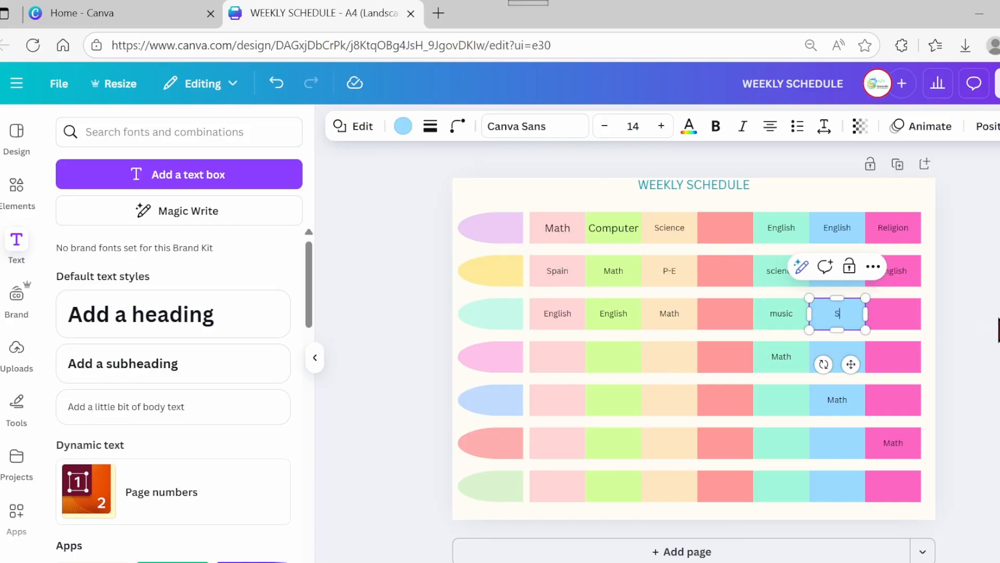
{"action": "type", "text": "cience"}
{"action": "double_click", "coordinate": [892, 317]}
{"action": "type", "text": "Art"}
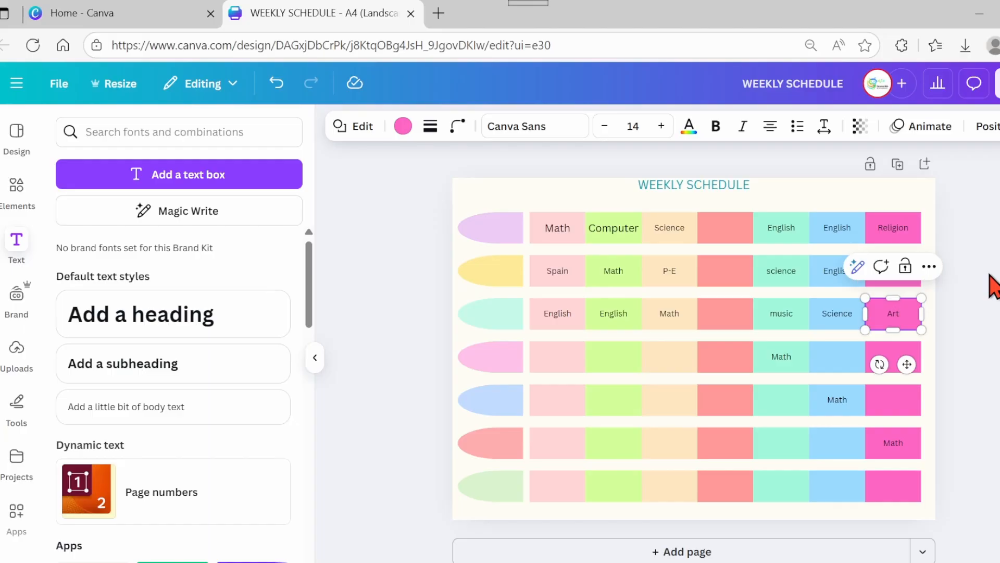
- Label row four's first three boxes Religion, Spain and Computer
{"action": "left_click", "coordinate": [559, 360]}
{"action": "double_click", "coordinate": [557, 360]}
{"action": "type", "text": "Rligion"}
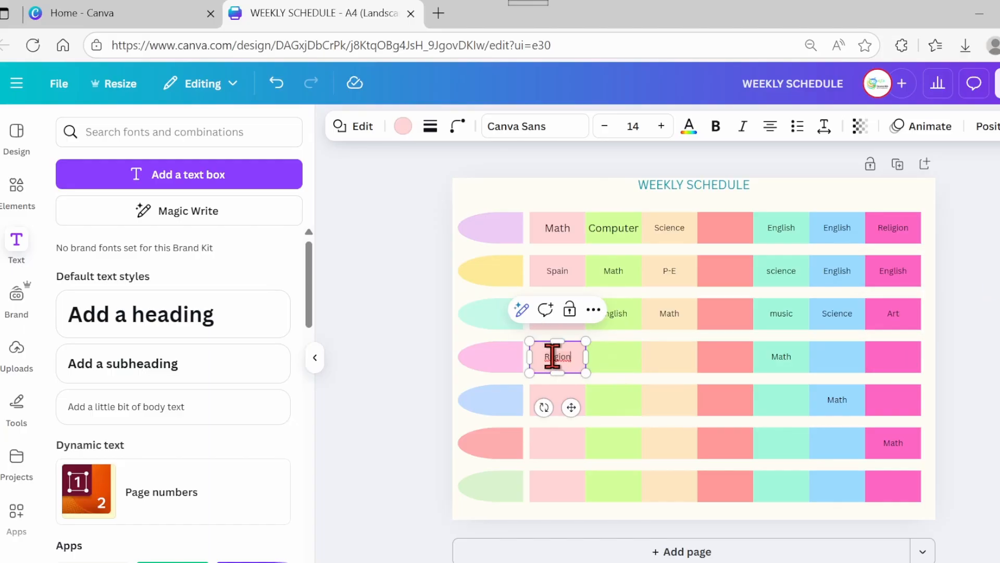
{"action": "left_click", "coordinate": [556, 358]}
{"action": "left_click", "coordinate": [573, 423]}
{"action": "double_click", "coordinate": [610, 357]}
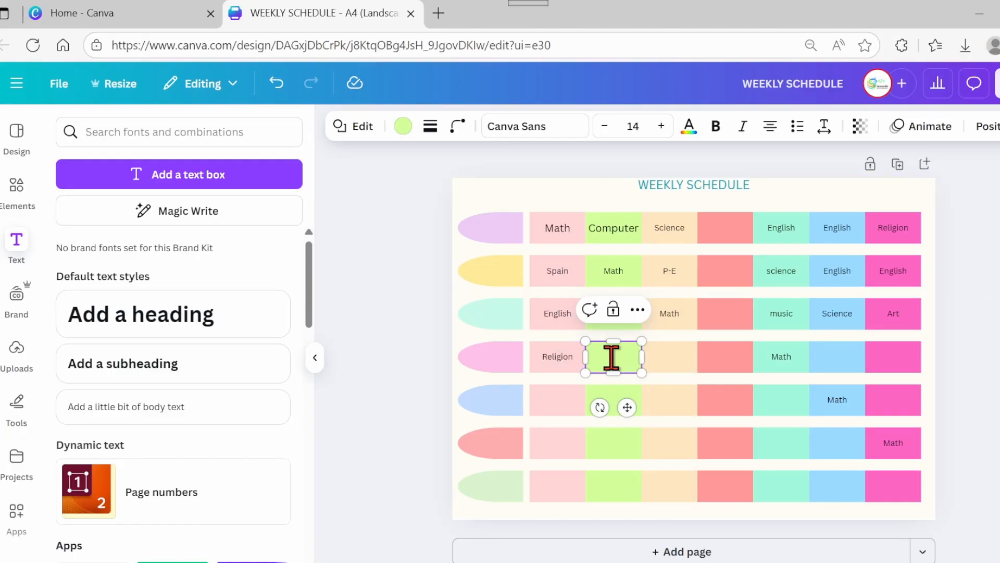
{"action": "type", "text": "Spain"}
{"action": "double_click", "coordinate": [670, 357]}
{"action": "type", "text": "Computer"}
- Label row four's sixth and seventh boxes Science and English
{"action": "double_click", "coordinate": [832, 358]}
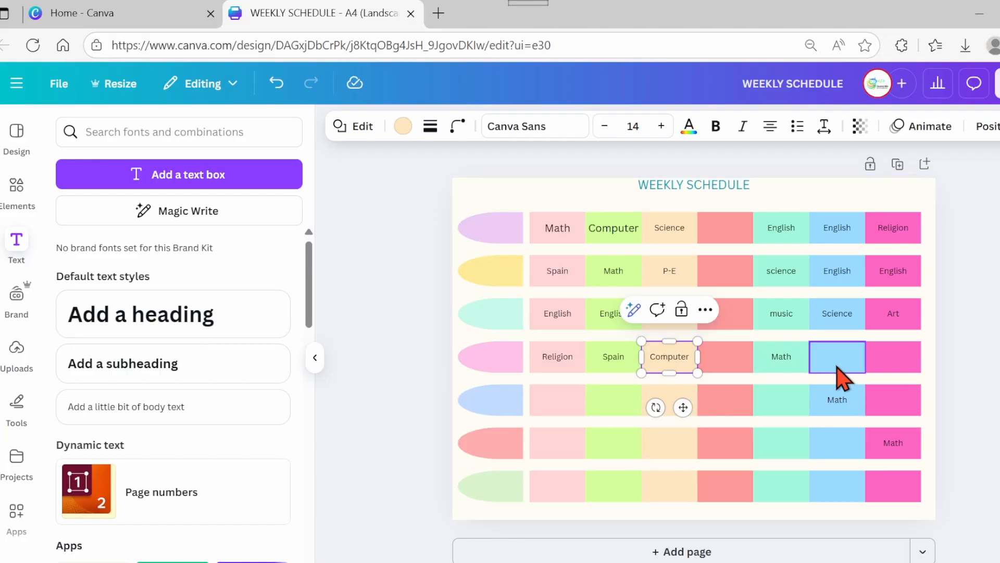
{"action": "type", "text": "Science"}
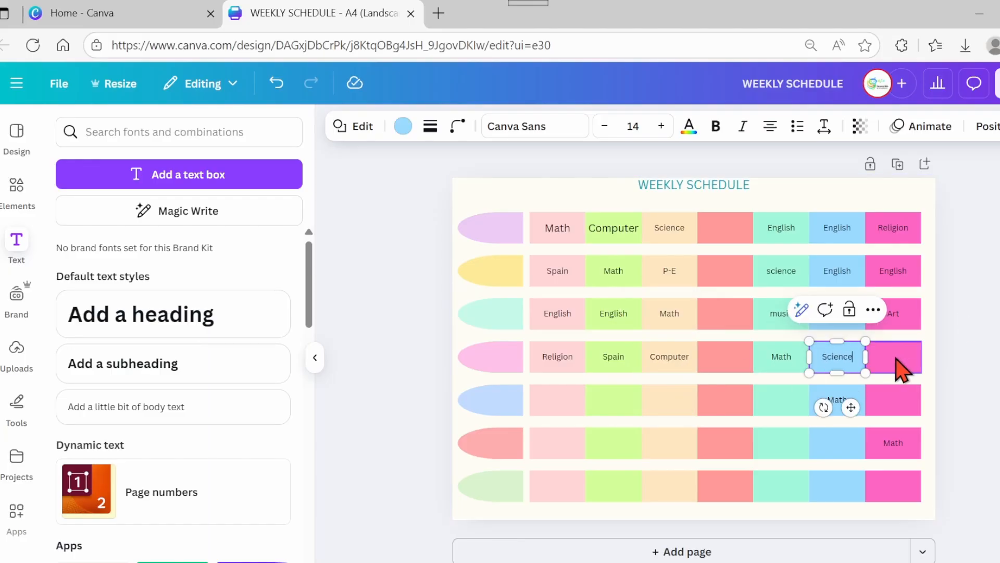
{"action": "left_click", "coordinate": [892, 364]}
{"action": "left_click", "coordinate": [893, 356]}
{"action": "type", "text": "English"}
- Label row five's first box English and paste English into its second box
{"action": "left_click", "coordinate": [558, 409]}
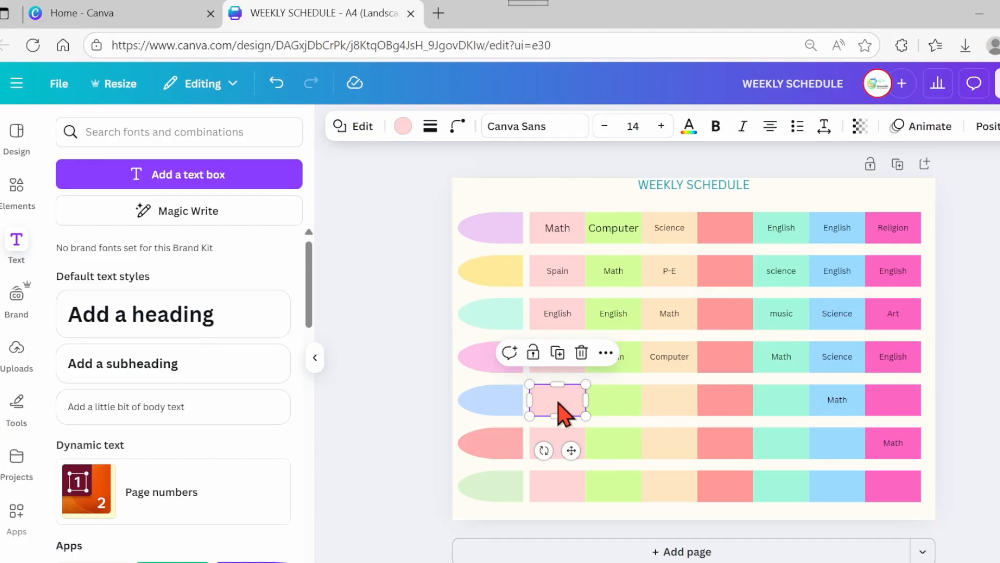
{"action": "left_click", "coordinate": [558, 403]}
{"action": "type", "text": "english"}
{"action": "left_click_drag", "start_coordinate": [550, 401], "coordinate": [541, 402]}
{"action": "type", "text": "E"}
{"action": "left_click", "coordinate": [612, 403]}
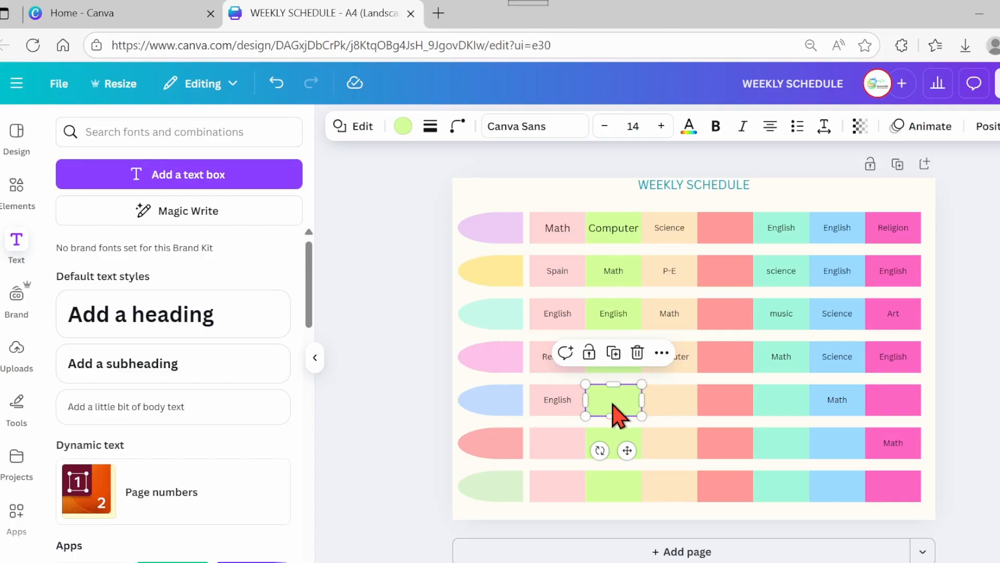
{"action": "triple_click", "coordinate": [562, 401]}
{"action": "double_click", "coordinate": [617, 401]}
{"action": "key", "text": "ctrl+v"}
- Label row five's third, fifth and seventh boxes Art, science and Spain
{"action": "double_click", "coordinate": [664, 402]}
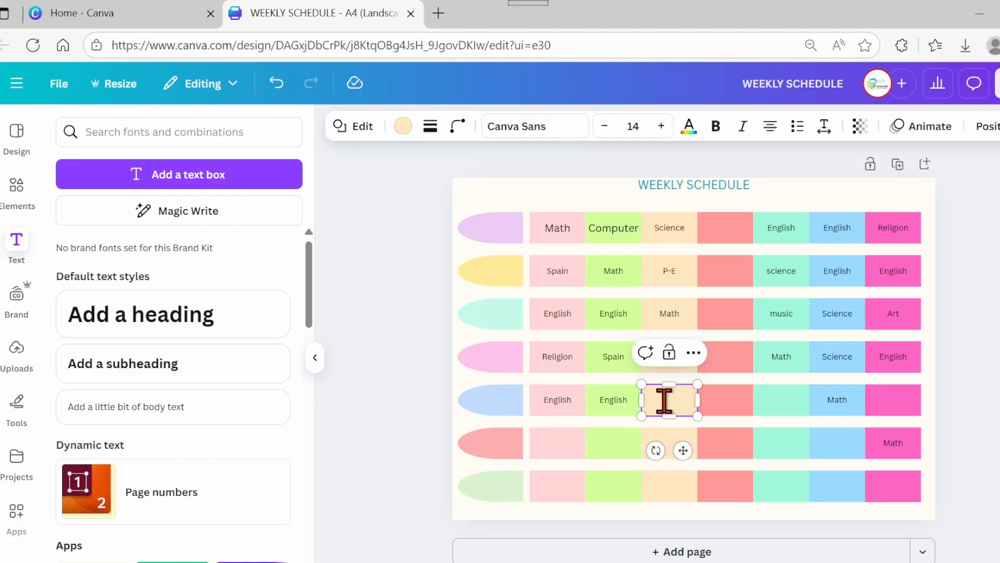
{"action": "type", "text": "Art"}
{"action": "double_click", "coordinate": [782, 402]}
{"action": "type", "text": "science"}
{"action": "left_click", "coordinate": [886, 402]}
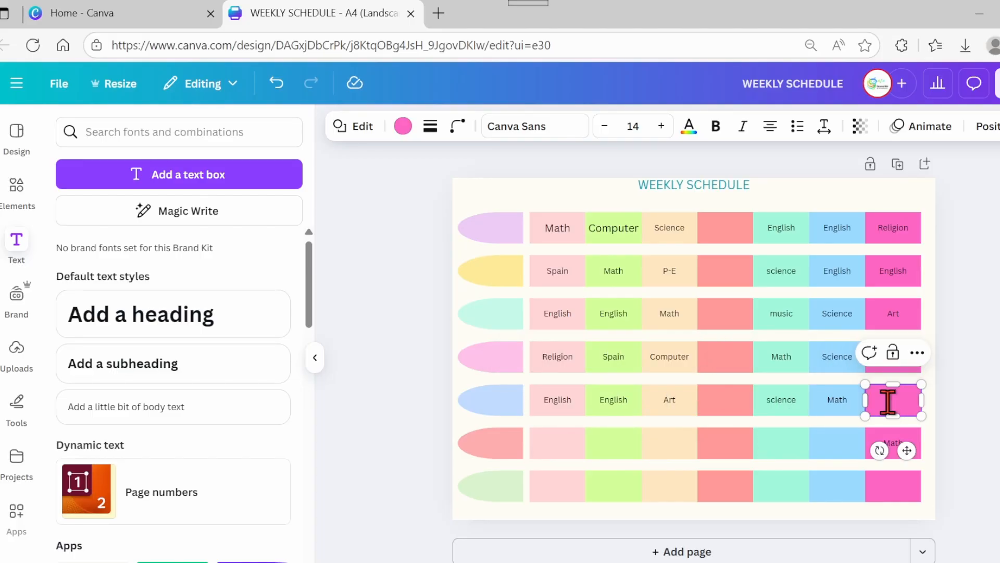
{"action": "left_click", "coordinate": [886, 402]}
{"action": "type", "text": "Spain"}
- Label row six's first three boxes P-E, English and science
{"action": "left_click", "coordinate": [556, 445]}
{"action": "left_click", "coordinate": [557, 446]}
{"action": "type", "text": "P-E"}
{"action": "left_click", "coordinate": [615, 449]}
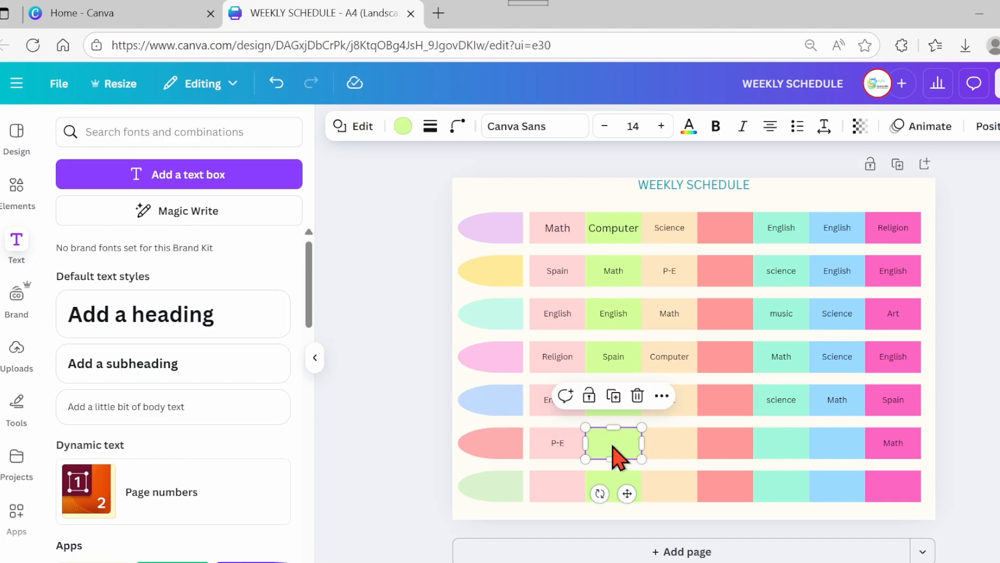
{"action": "left_click", "coordinate": [612, 446]}
{"action": "key", "text": "ctrl+v"}
{"action": "left_click", "coordinate": [670, 443]}
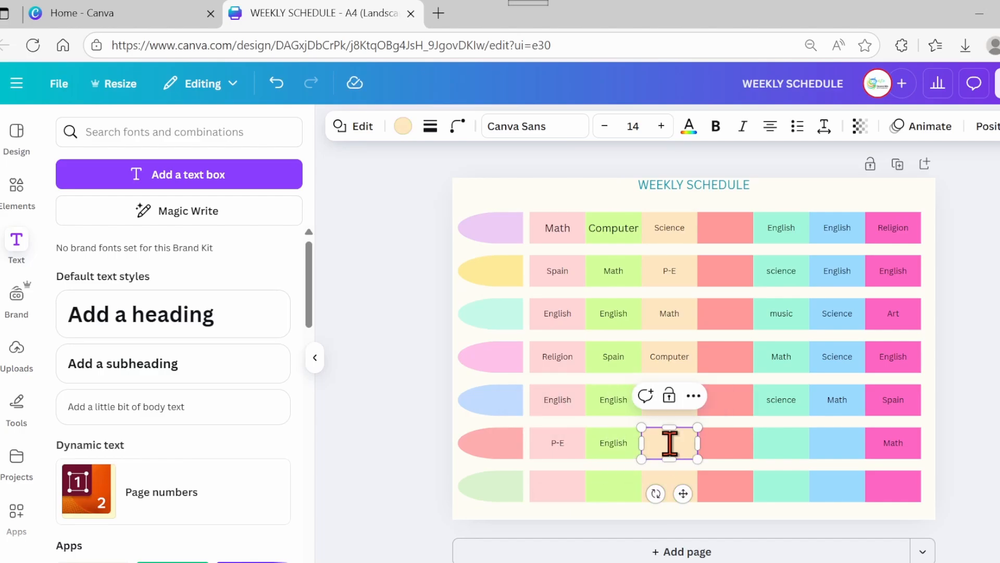
{"action": "left_click", "coordinate": [726, 444]}
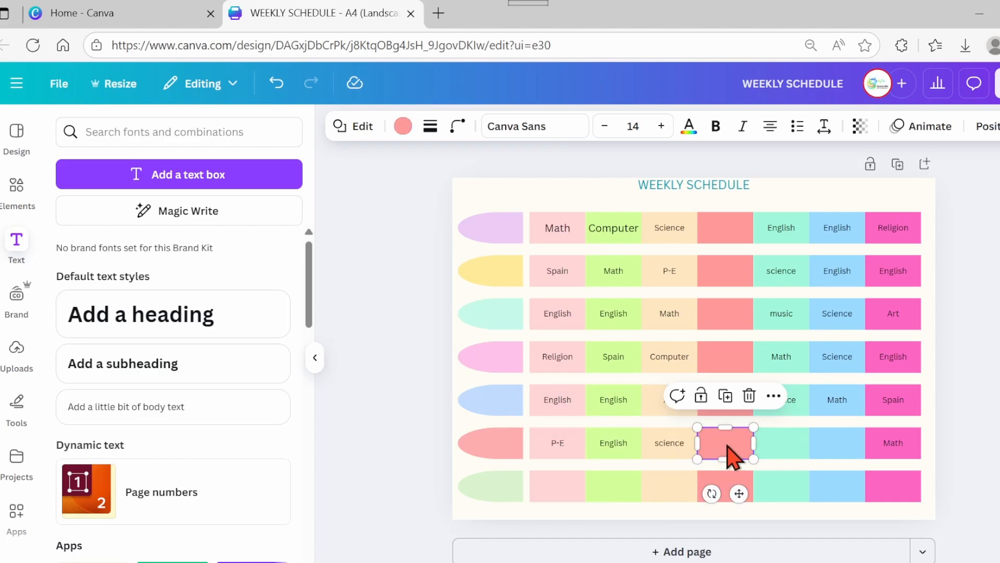
{"action": "type", "text": "Art"}
{"action": "key", "text": "BackSpace"}
{"action": "key", "text": "BackSpace"}
{"action": "key", "text": "BackSpace"}
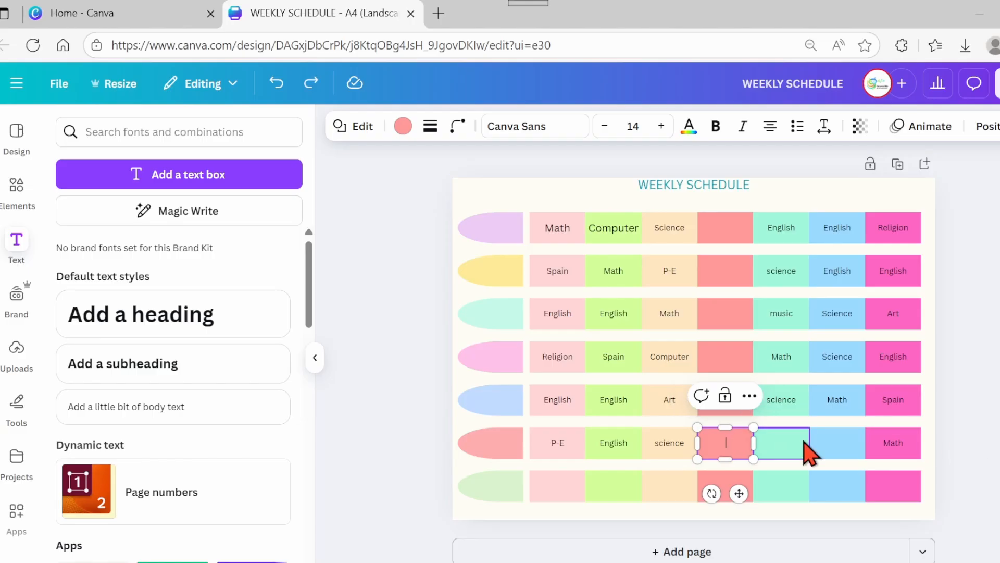
- Label row six's fifth and sixth boxes Art and Spain
{"action": "double_click", "coordinate": [779, 442]}
{"action": "type", "text": "Art"}
{"action": "left_click", "coordinate": [840, 450]}
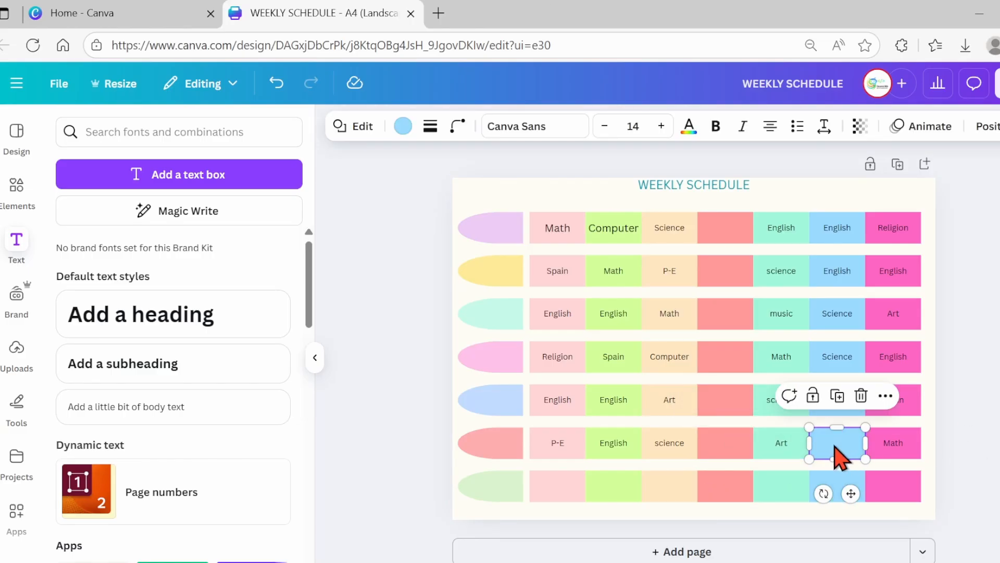
{"action": "left_click", "coordinate": [833, 445]}
{"action": "type", "text": "Spain"}
{"action": "left_click", "coordinate": [976, 425]}
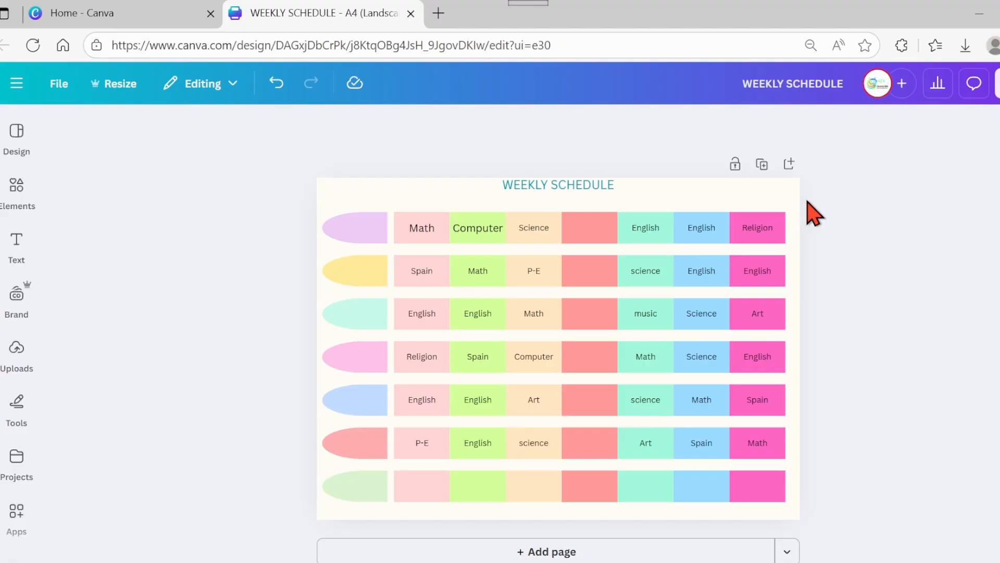
- Select the whole schedule and set all labels to font size 18
{"action": "left_click_drag", "start_coordinate": [806, 199], "coordinate": [354, 474]}
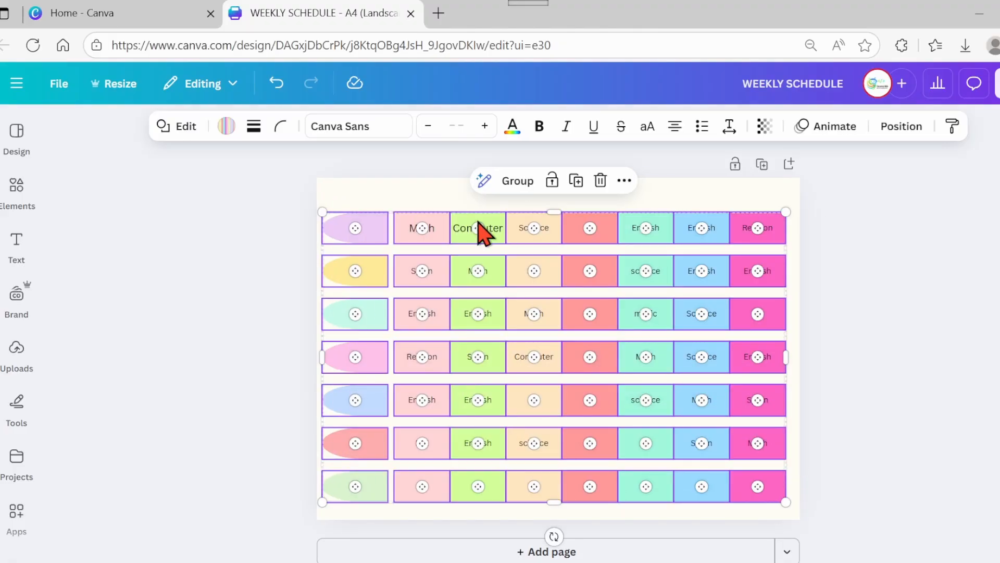
{"action": "left_click", "coordinate": [458, 127]}
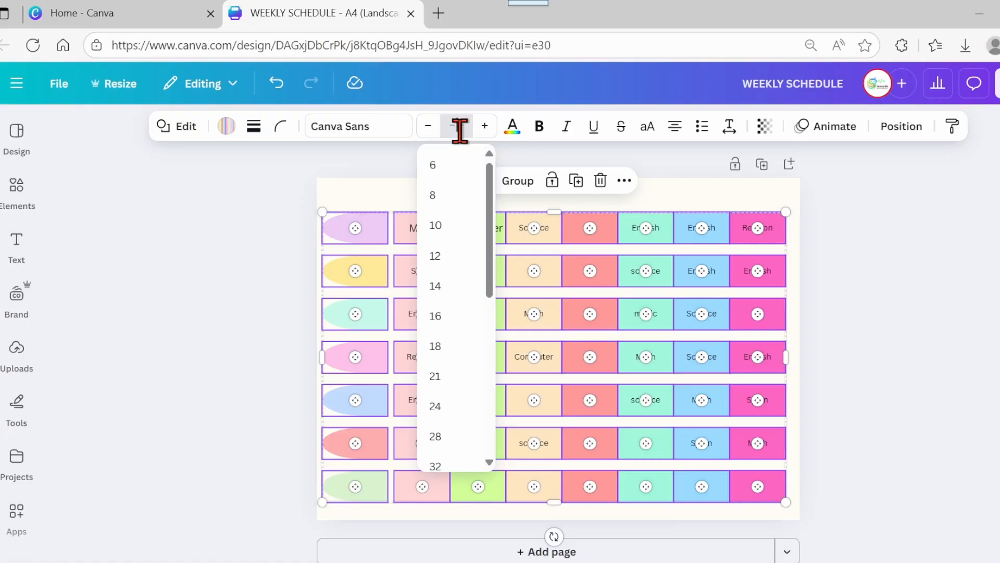
{"action": "left_click", "coordinate": [832, 298]}
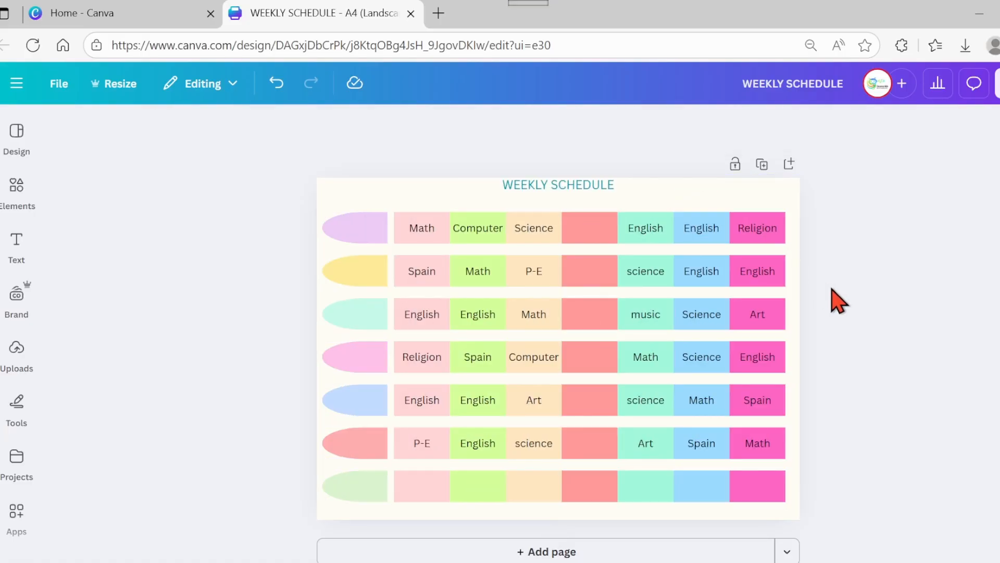
- Label row one's fourth box Break and make it bold
{"action": "left_click", "coordinate": [591, 239]}
{"action": "left_click", "coordinate": [587, 229]}
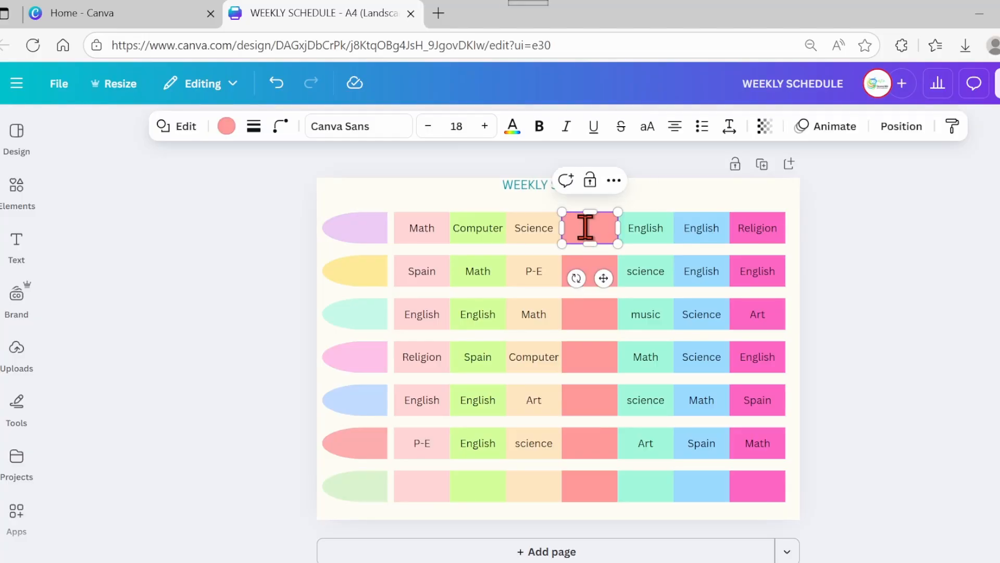
{"action": "type", "text": "Break"}
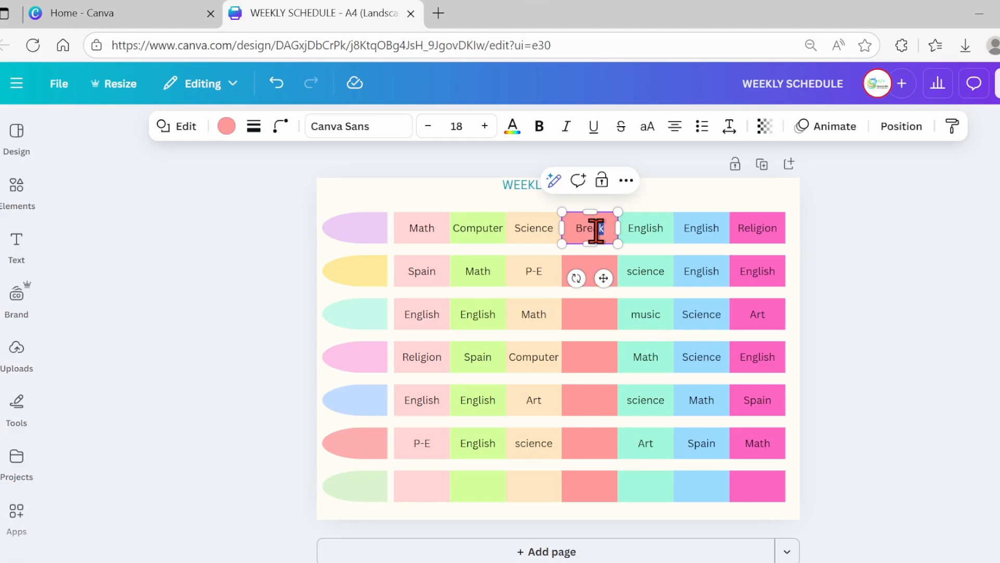
{"action": "left_click", "coordinate": [540, 127]}
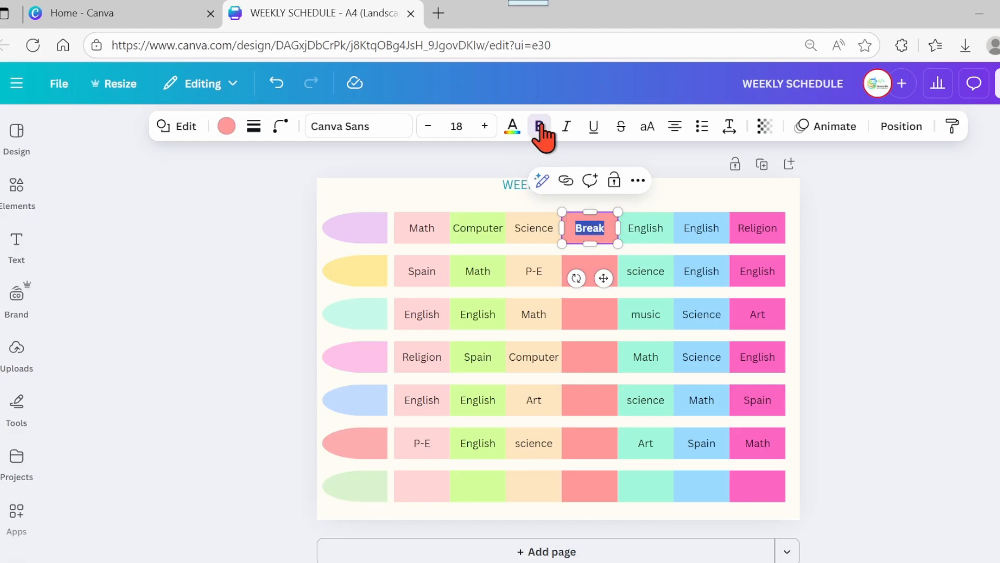
- Change the Break label's font to Archivo Black
{"action": "left_click", "coordinate": [386, 134]}
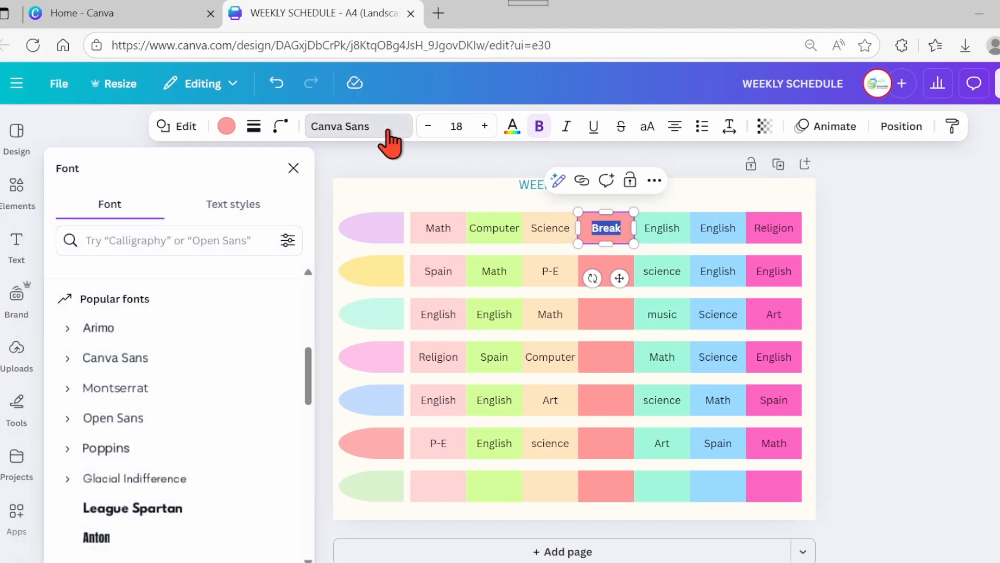
{"action": "scroll", "coordinate": [190, 365], "scroll_direction": "down", "scroll_amount": 3}
{"action": "left_click", "coordinate": [191, 388]}
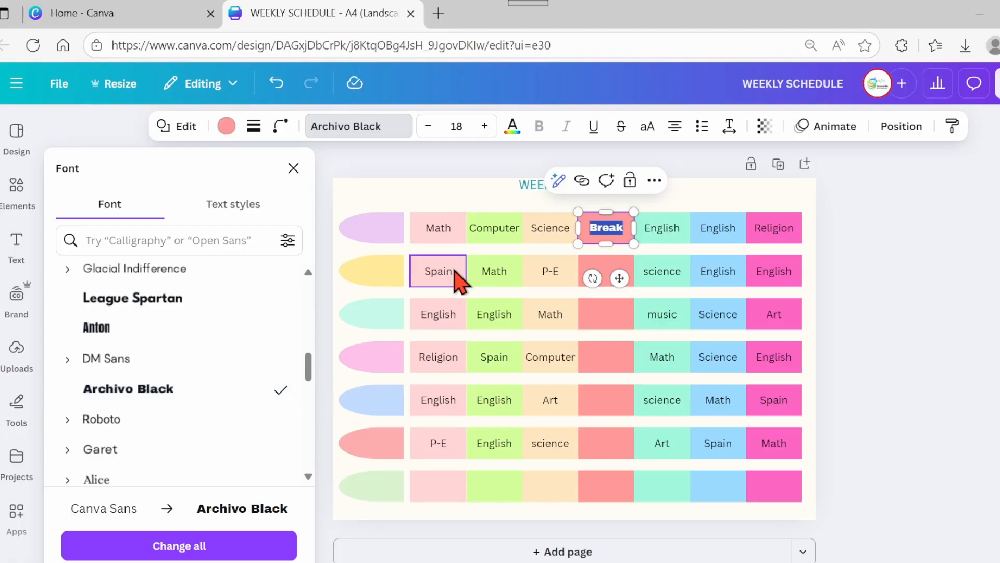
{"action": "left_click", "coordinate": [422, 198]}
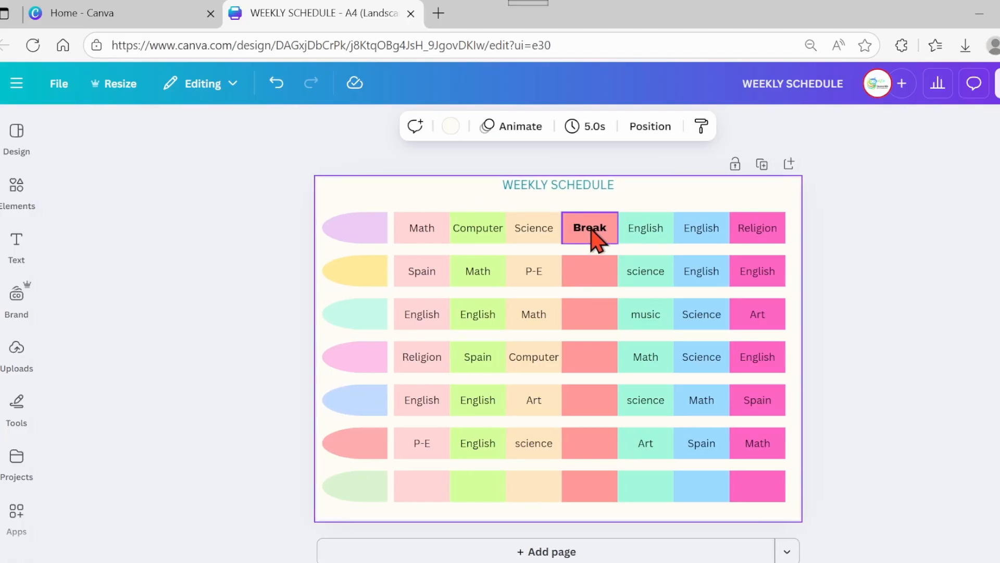
- Colour the Break label's text teal
{"action": "left_click", "coordinate": [593, 237]}
{"action": "double_click", "coordinate": [603, 228]}
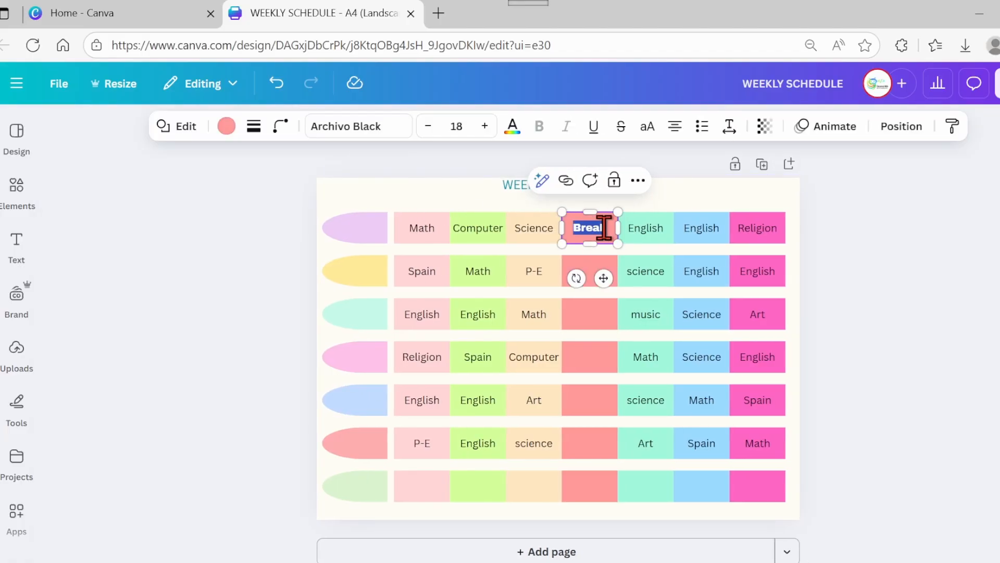
{"action": "left_click", "coordinate": [510, 130]}
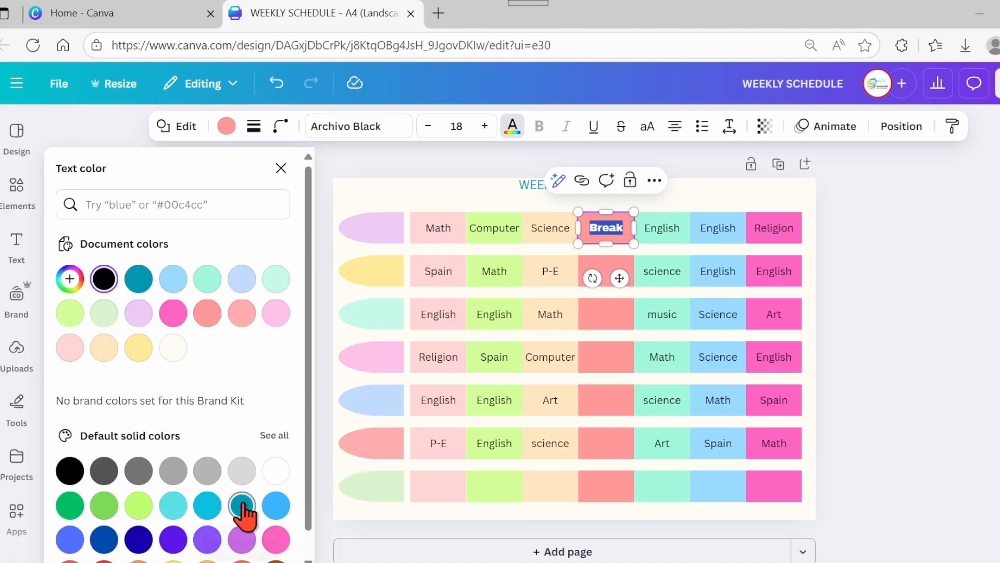
{"action": "left_click", "coordinate": [242, 504]}
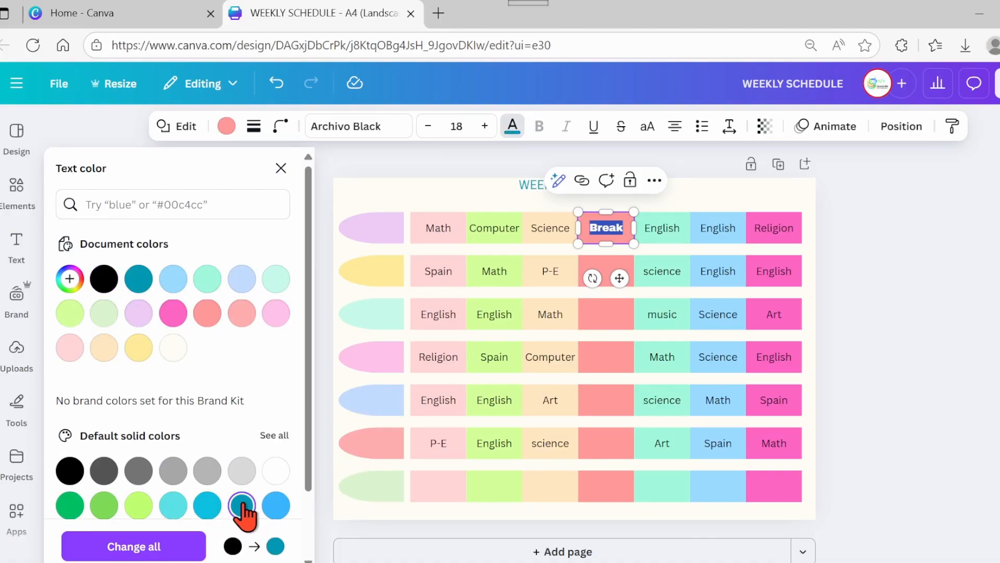
{"action": "left_click", "coordinate": [946, 297]}
- Copy the Break label into the fourth box of rows two through six
{"action": "double_click", "coordinate": [588, 228]}
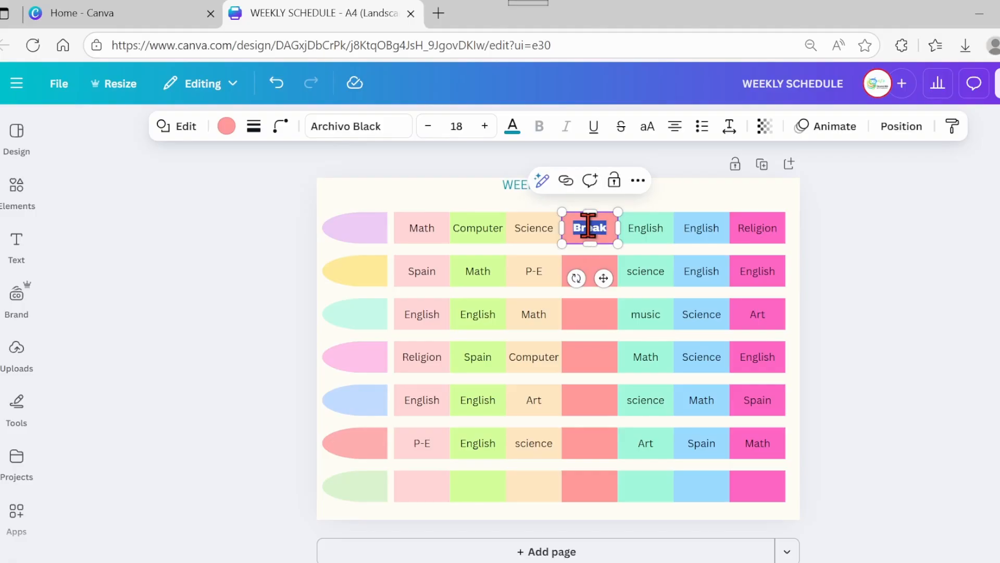
{"action": "key", "text": "ctrl+c"}
{"action": "left_click", "coordinate": [588, 271]}
{"action": "key", "text": "ctrl+v"}
{"action": "left_click", "coordinate": [592, 324]}
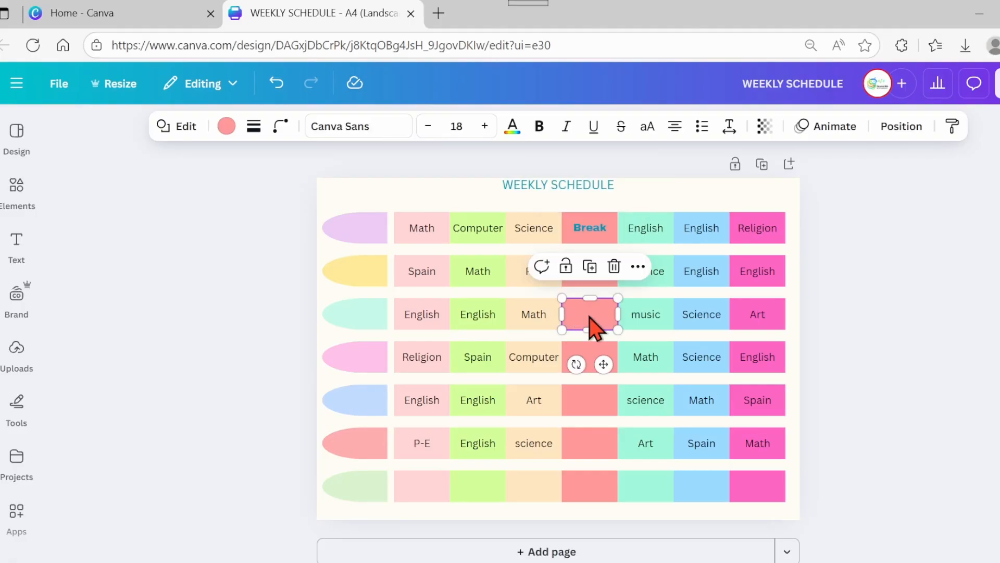
{"action": "key", "text": "ctrl+v"}
{"action": "left_click", "coordinate": [588, 353]}
{"action": "key", "text": "ctrl+v"}
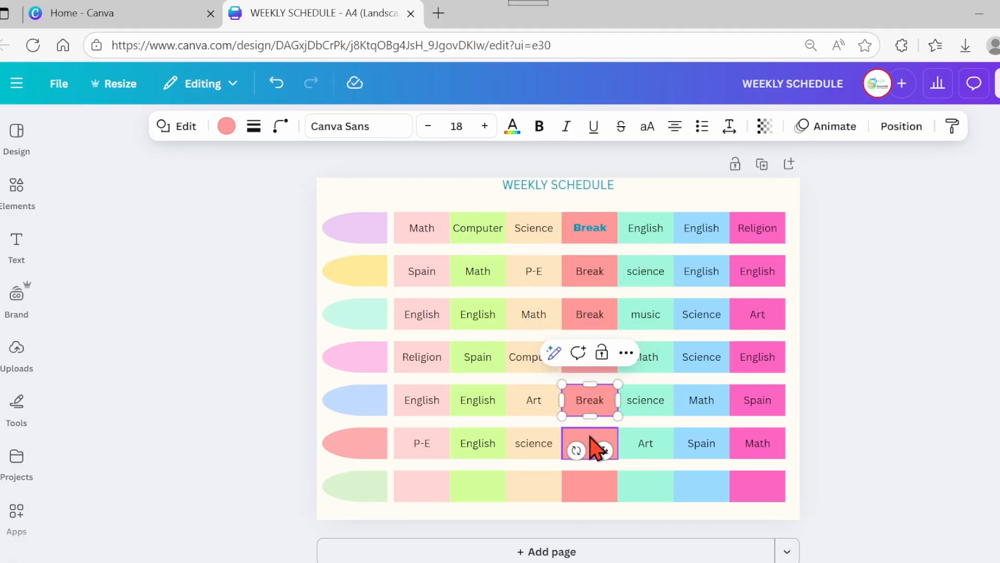
{"action": "key", "text": "ctrl+d"}
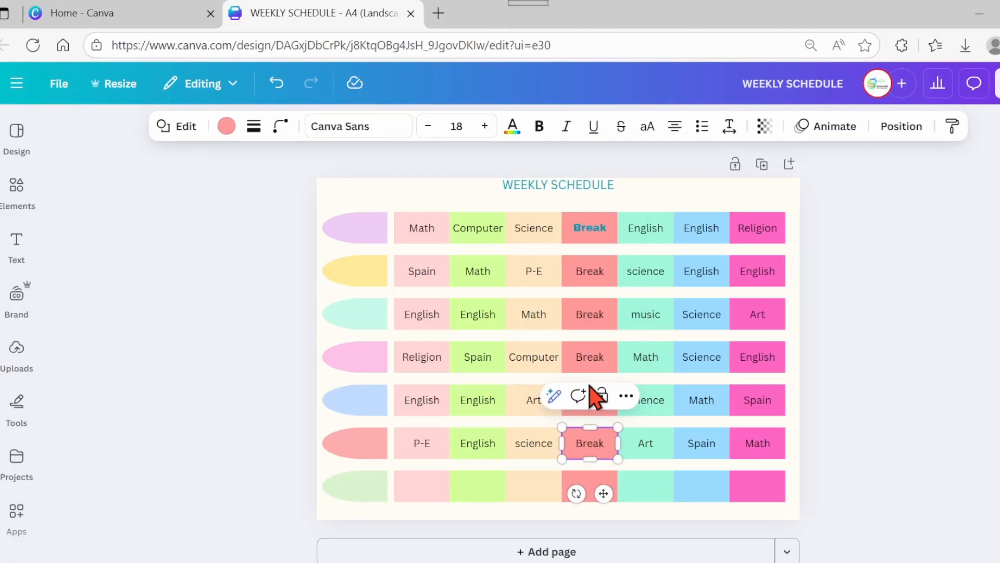
- Copy the first Break label's style onto each Break label in rows two through six
{"action": "left_click", "coordinate": [589, 237]}
{"action": "left_click", "coordinate": [649, 196]}
{"action": "left_click", "coordinate": [682, 267]}
{"action": "left_click", "coordinate": [592, 271]}
{"action": "left_click", "coordinate": [649, 223]}
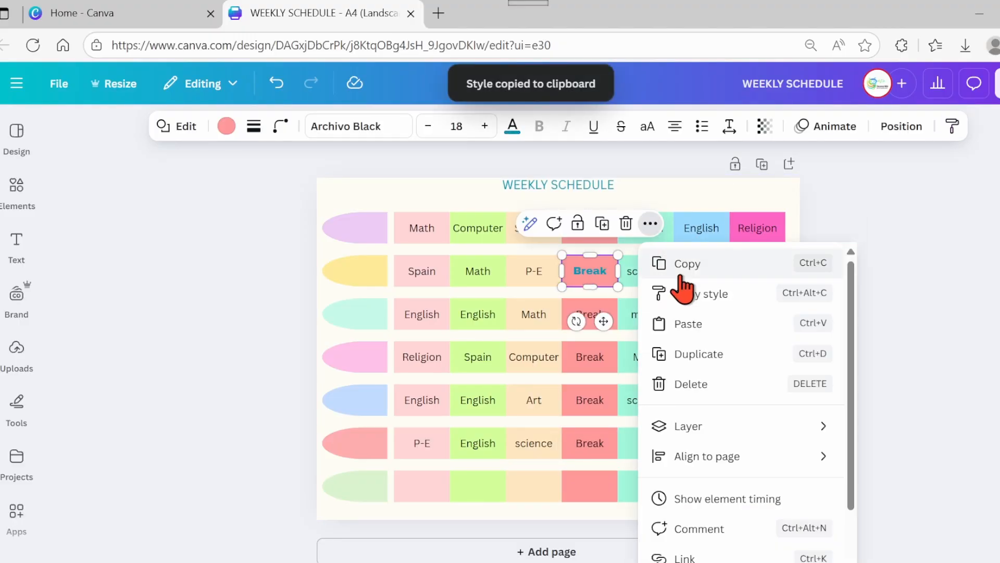
{"action": "left_click", "coordinate": [682, 290]}
{"action": "left_click", "coordinate": [589, 314]}
{"action": "left_click", "coordinate": [650, 267]}
{"action": "left_click", "coordinate": [693, 332]}
{"action": "left_click", "coordinate": [589, 359]}
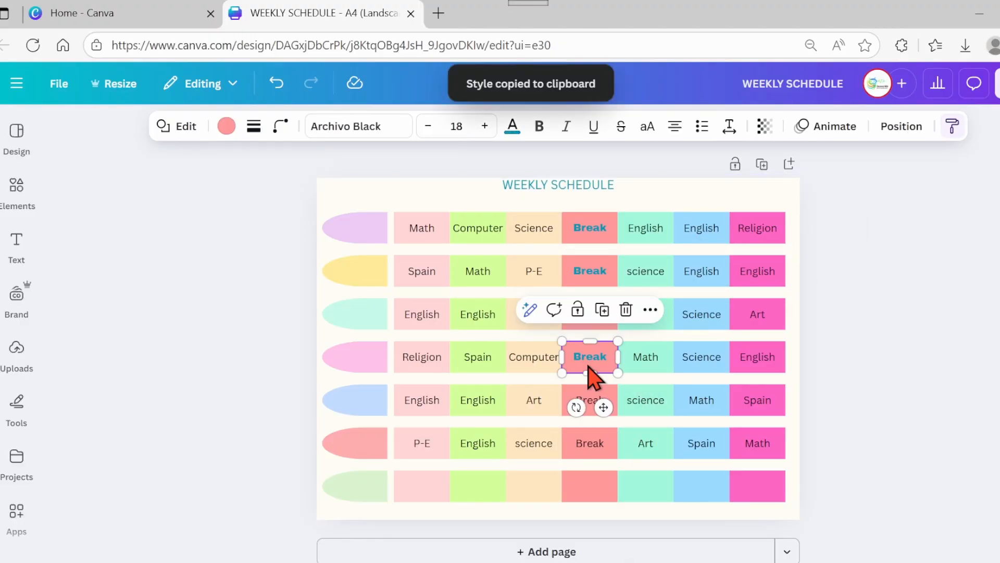
{"action": "left_click", "coordinate": [650, 309]}
{"action": "left_click", "coordinate": [681, 378]}
{"action": "left_click", "coordinate": [589, 400]}
{"action": "left_click", "coordinate": [650, 353]}
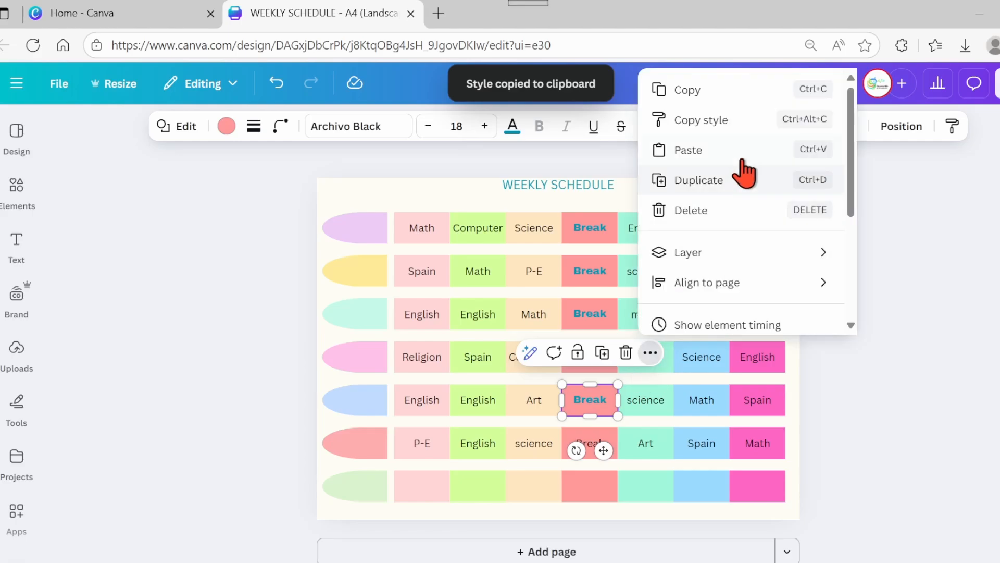
{"action": "left_click", "coordinate": [698, 120]}
{"action": "left_click", "coordinate": [589, 443]}
{"action": "key", "text": "Escape"}
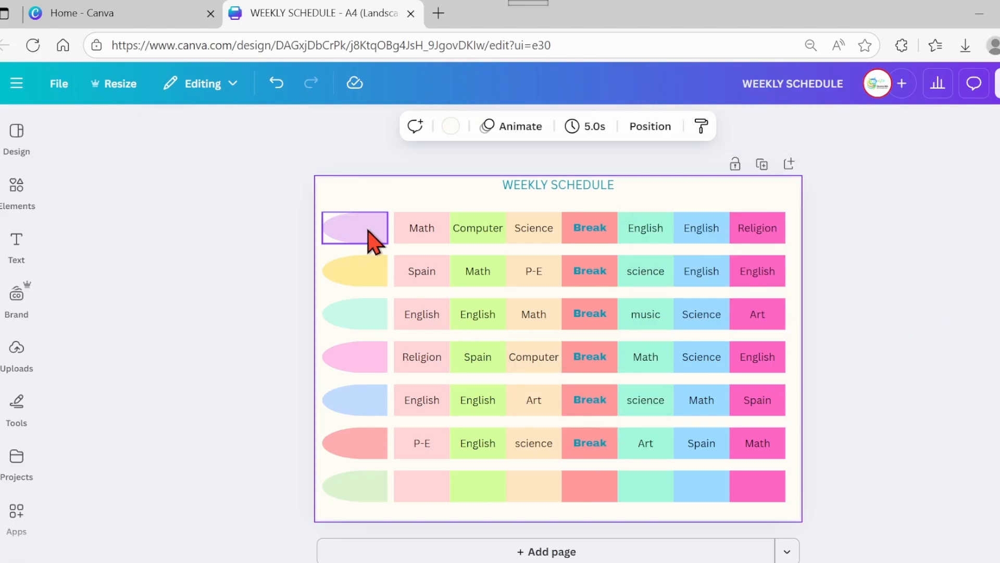
- Try to write Monday directly inside the first row's tab shape, then undo it
{"action": "left_click", "coordinate": [374, 241]}
{"action": "left_click", "coordinate": [360, 230]}
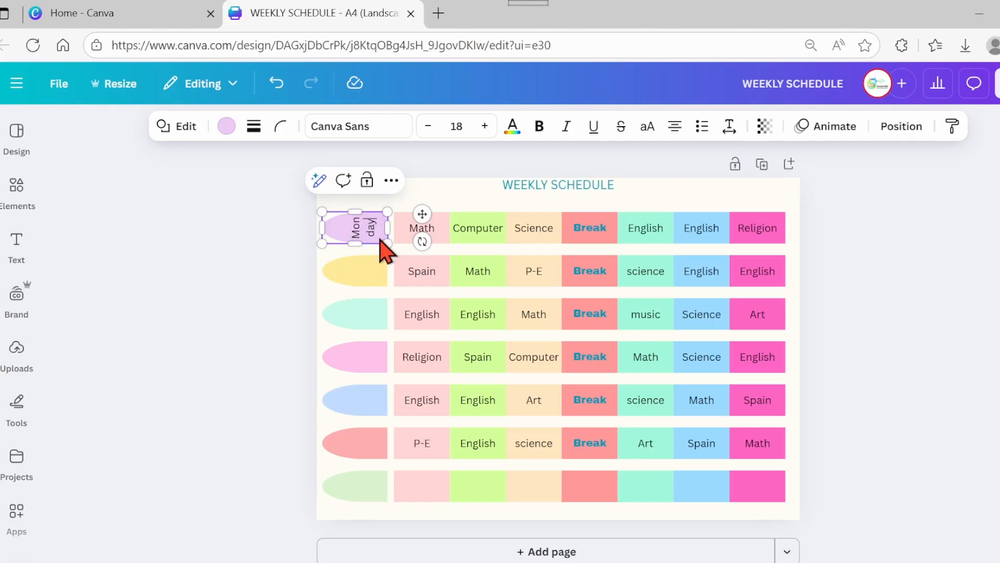
{"action": "key", "text": "ctrl+z"}
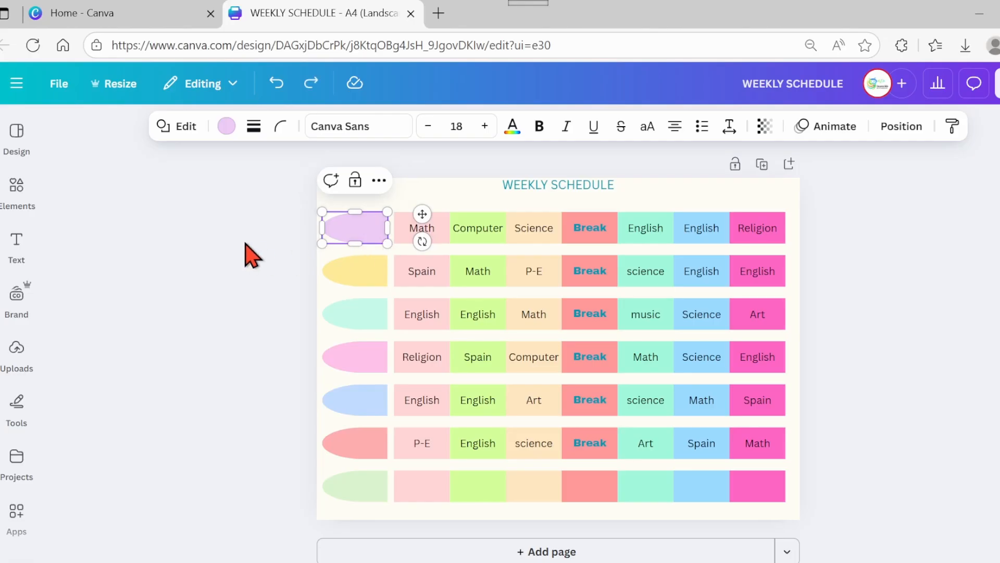
{"action": "left_click", "coordinate": [246, 244]}
- Add a text box reading Monday, place it on the first row's tab and enlarge it to about 21 pt
{"action": "left_click", "coordinate": [16, 244]}
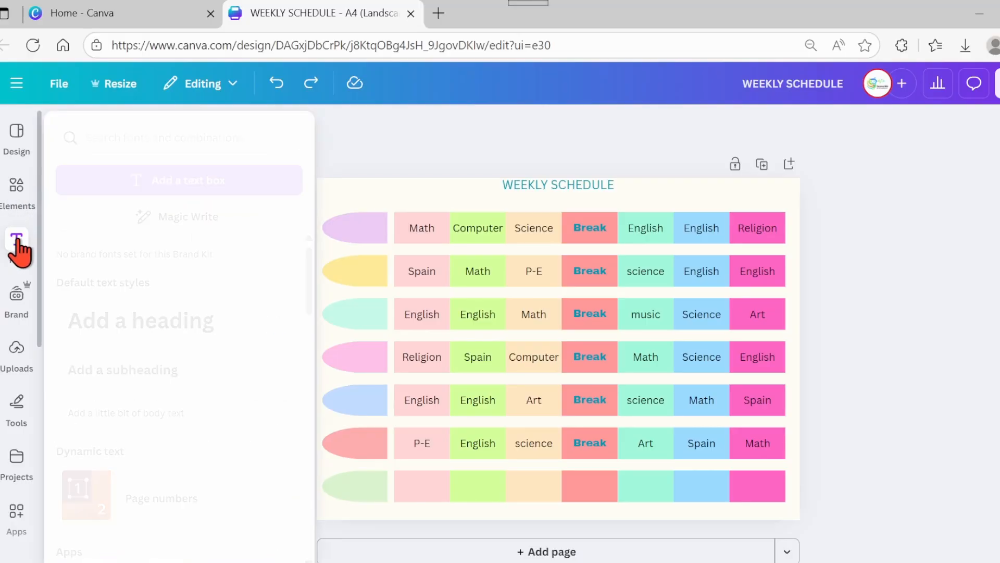
{"action": "left_click", "coordinate": [99, 182]}
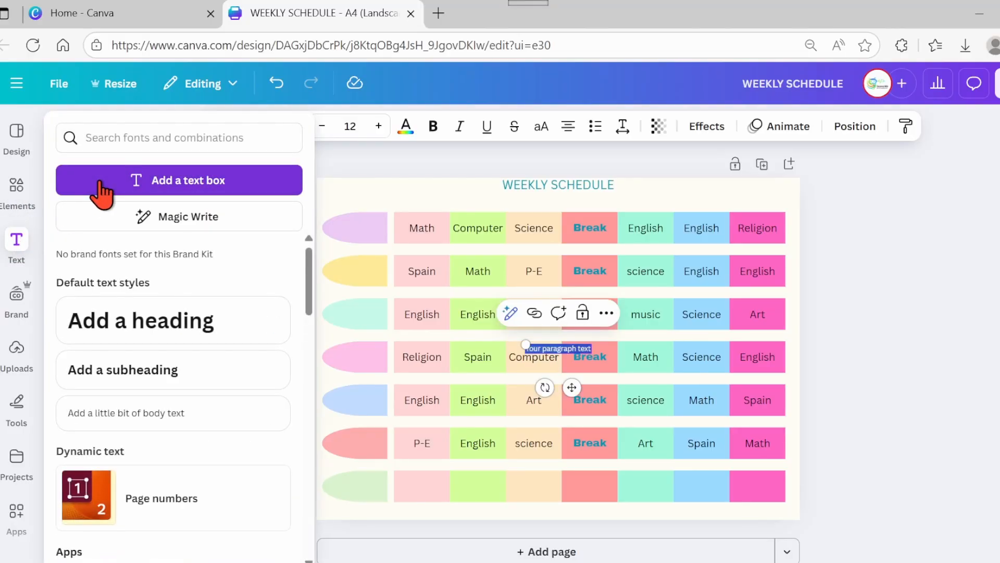
{"action": "key", "text": "BackSpace"}
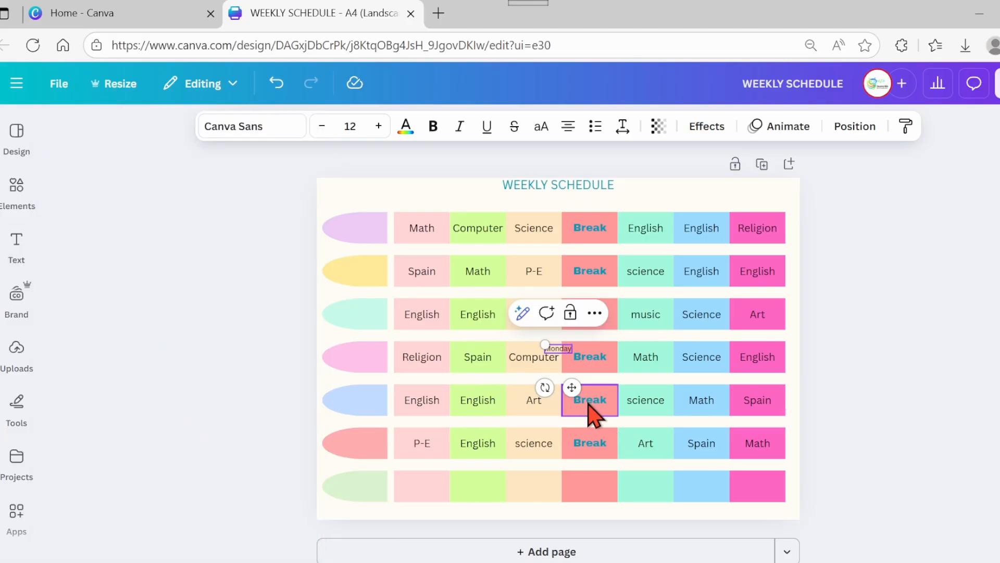
{"action": "left_click_drag", "start_coordinate": [571, 387], "coordinate": [374, 266]}
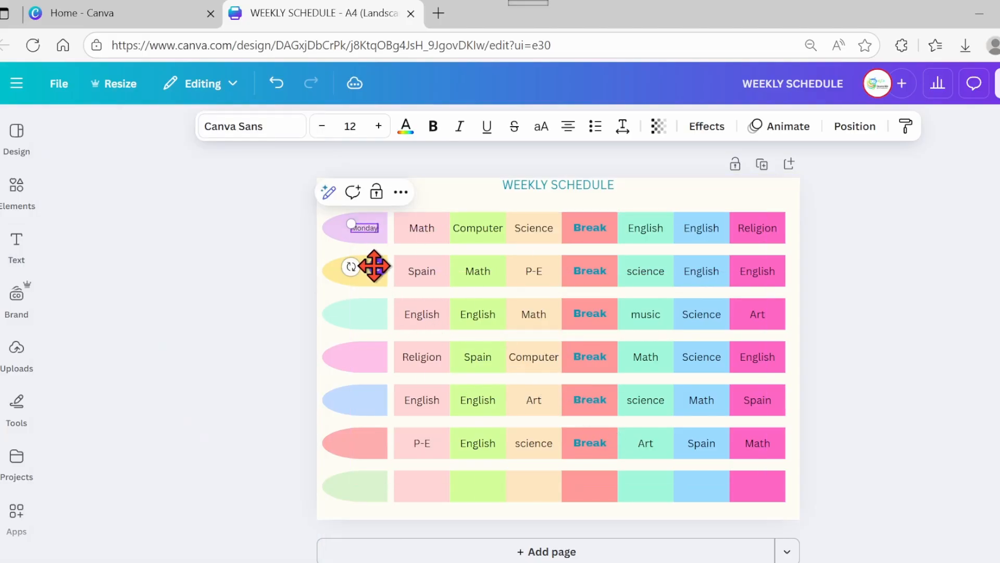
{"action": "left_click_drag", "start_coordinate": [350, 223], "coordinate": [330, 217]}
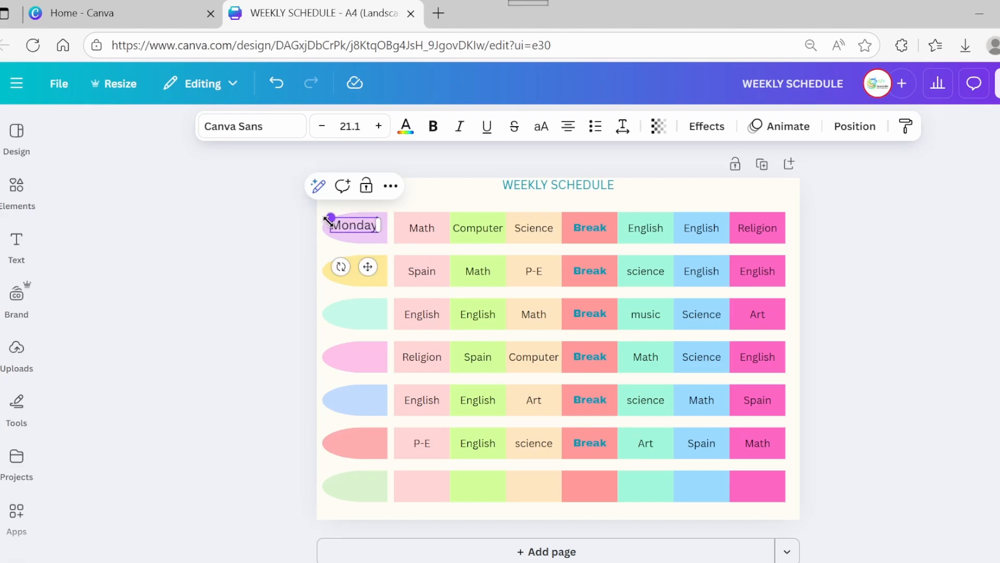
{"action": "mouse_move", "coordinate": [370, 266]}
{"action": "left_mouse_down"}
{"action": "mouse_move", "coordinate": [379, 267]}
{"action": "mouse_move", "coordinate": [369, 268]}
{"action": "left_mouse_up"}
{"action": "left_click", "coordinate": [243, 273]}
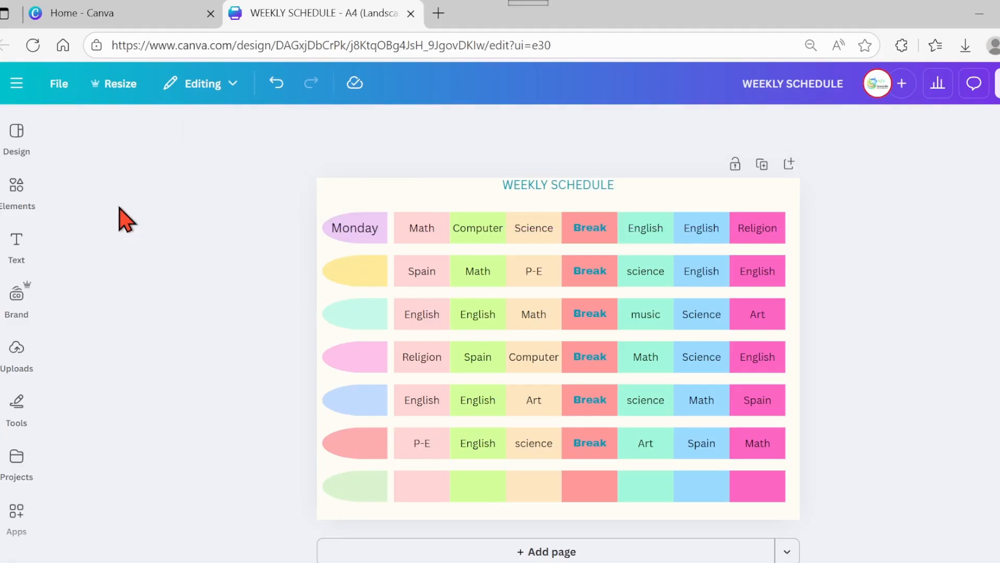
- Search the elements library for free Monday graphics and insert the lilac Monday graphic
{"action": "left_click", "coordinate": [16, 193]}
{"action": "left_click", "coordinate": [117, 141]}
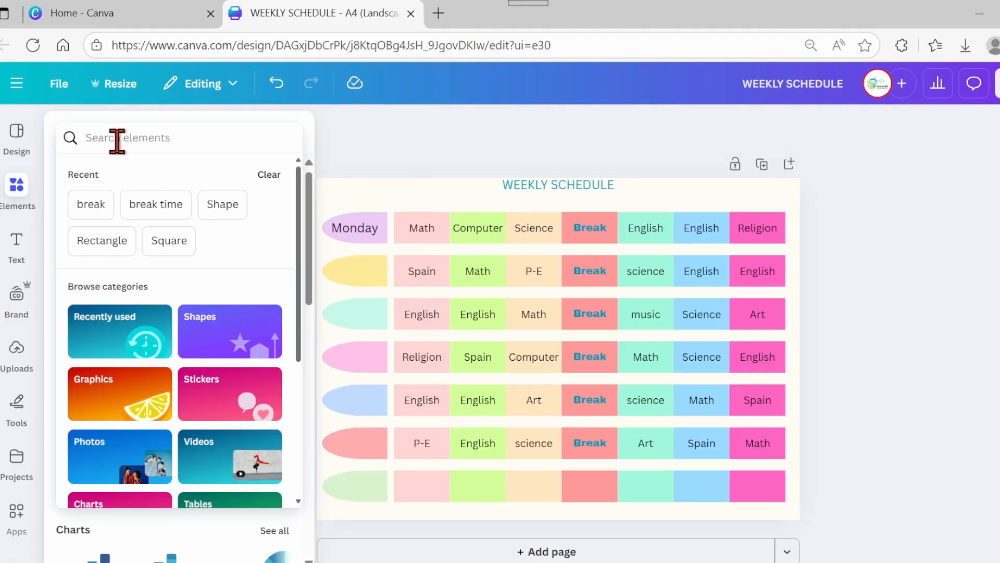
{"action": "type", "text": "Monda"}
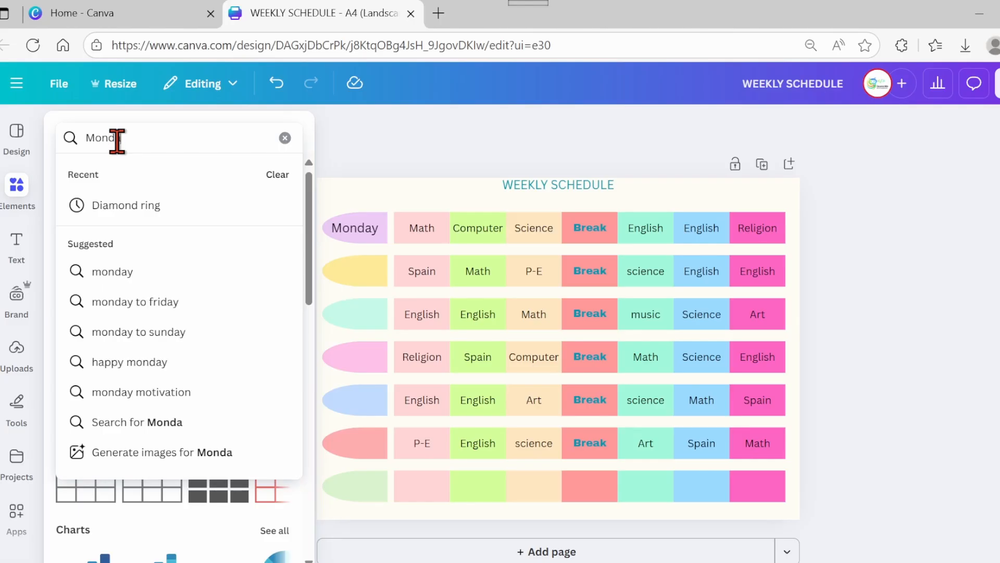
{"action": "type", "text": "y"}
{"action": "key", "text": "Return"}
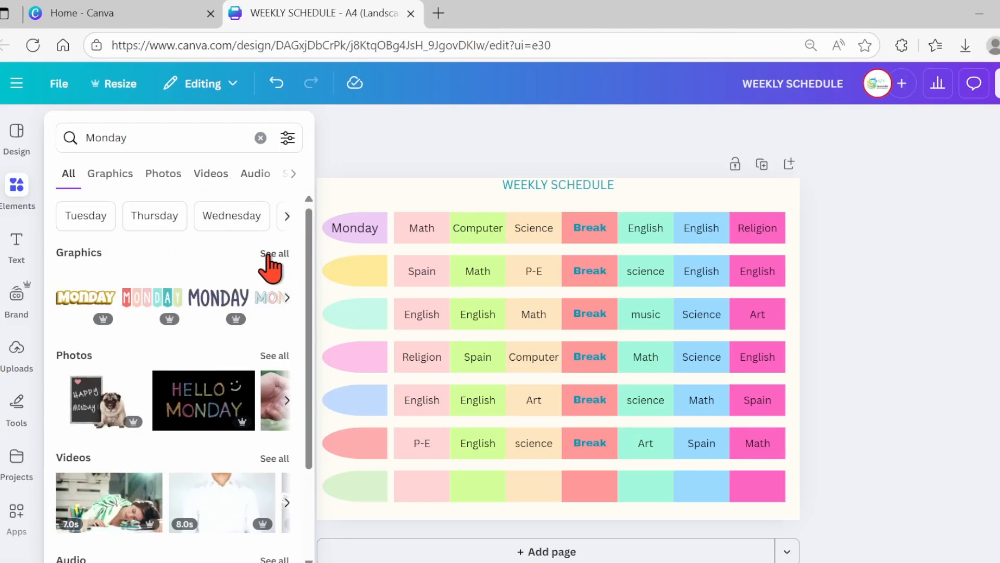
{"action": "left_click", "coordinate": [269, 255]}
{"action": "left_click", "coordinate": [287, 138]}
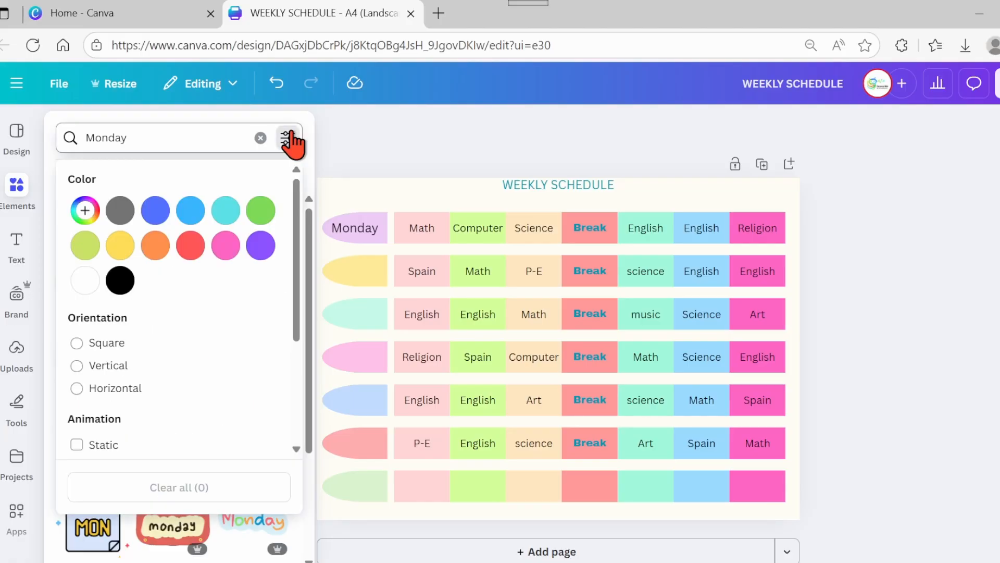
{"action": "left_click_drag", "start_coordinate": [299, 310], "coordinate": [307, 412]}
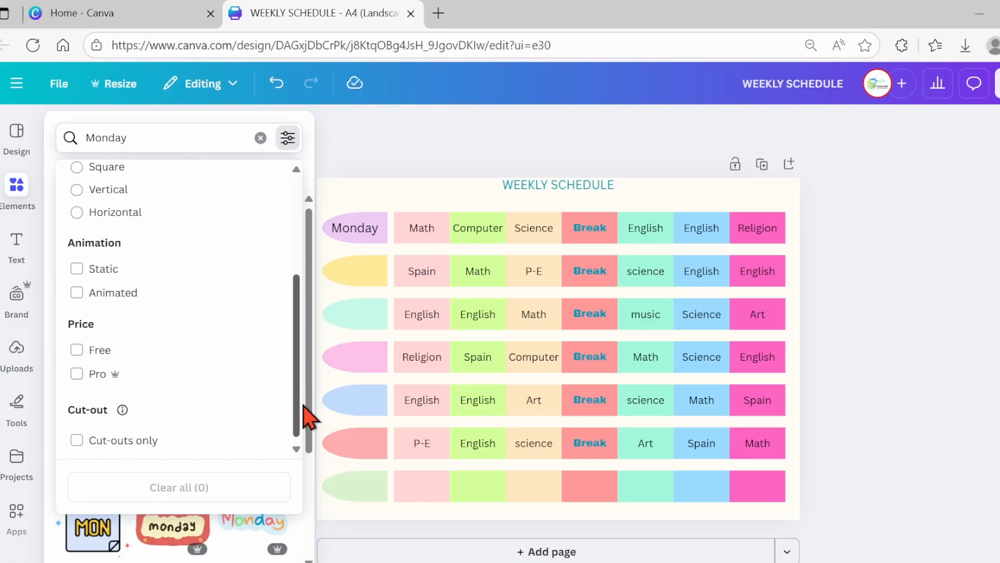
{"action": "left_click", "coordinate": [100, 347]}
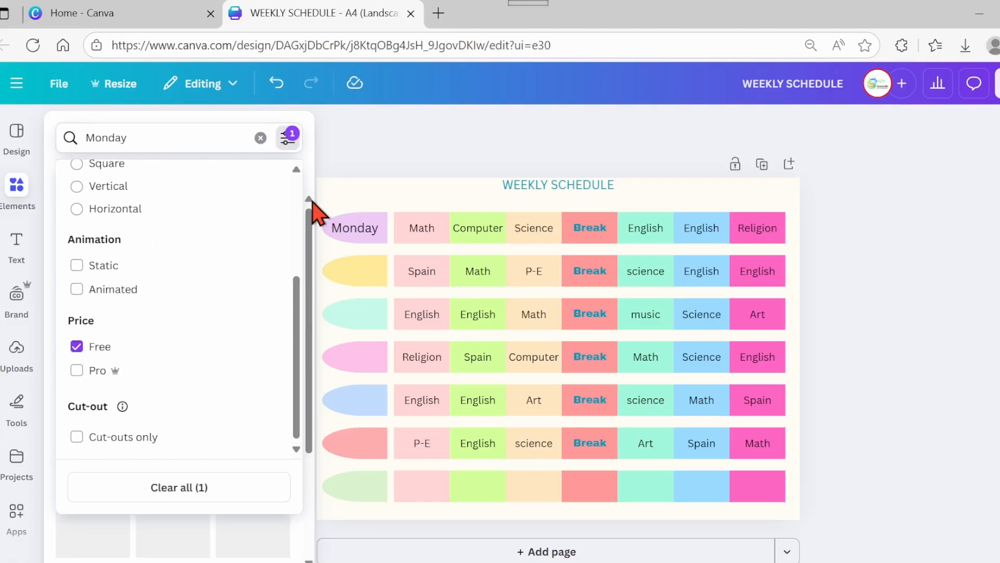
{"action": "left_click", "coordinate": [329, 153]}
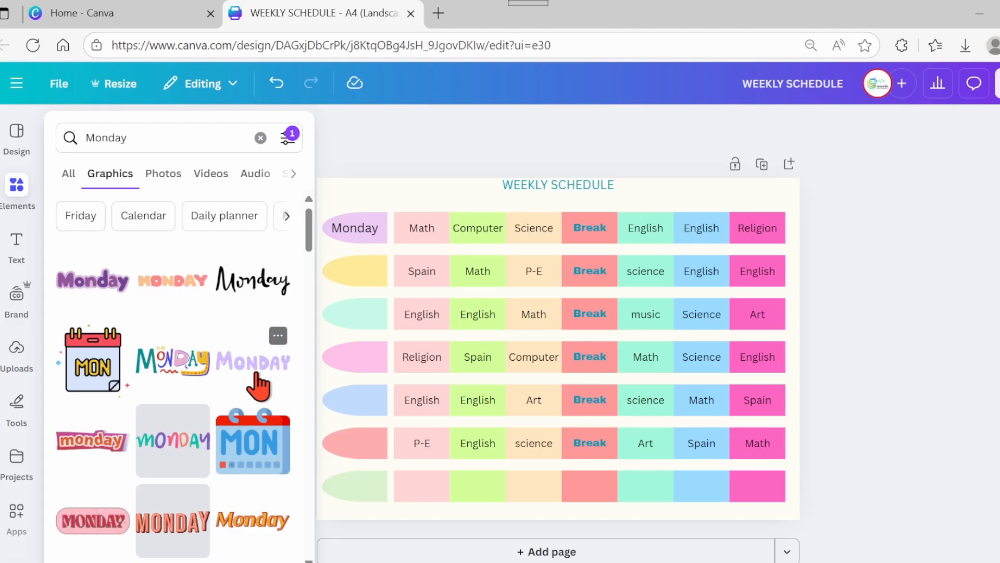
{"action": "left_click", "coordinate": [255, 374]}
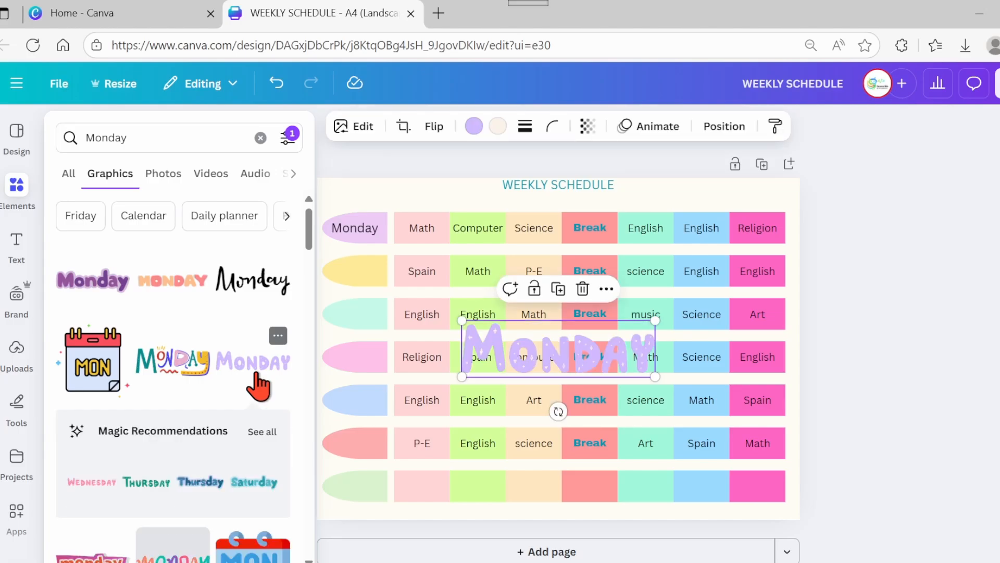
- Delete the Monday text box from the first row's tab
{"action": "left_click", "coordinate": [315, 337]}
{"action": "left_click", "coordinate": [356, 229]}
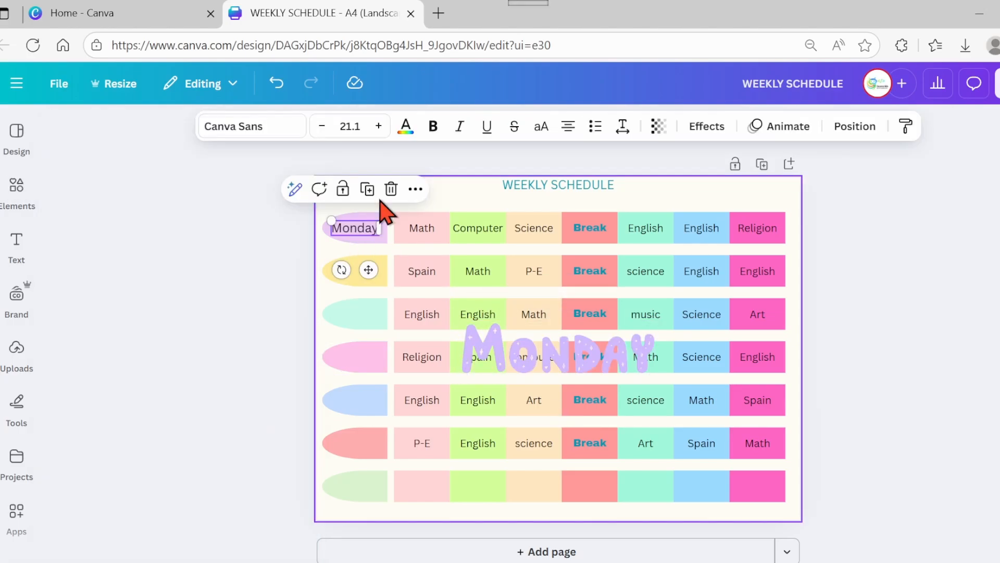
{"action": "left_click", "coordinate": [391, 188]}
- Move the Monday graphic onto the first row's tab and shrink it to fit inside
{"action": "left_click", "coordinate": [513, 342]}
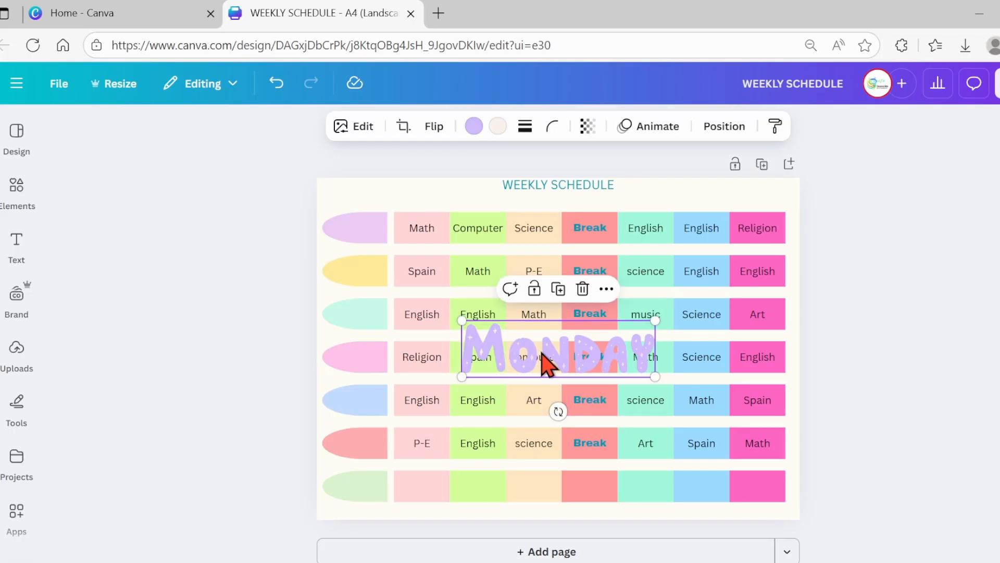
{"action": "left_click_drag", "start_coordinate": [544, 359], "coordinate": [396, 247]}
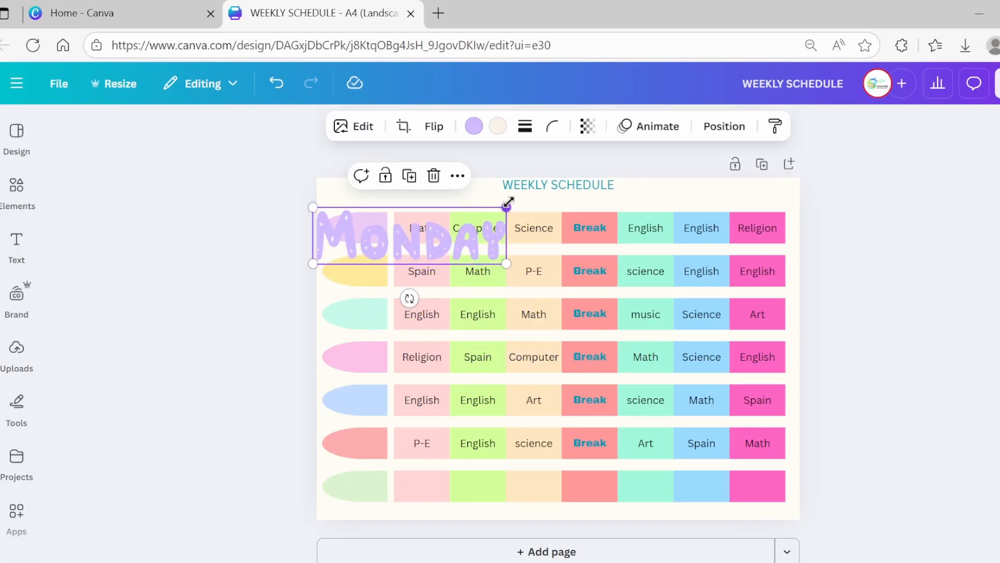
{"action": "left_click_drag", "start_coordinate": [509, 202], "coordinate": [362, 249]}
{"action": "left_click_drag", "start_coordinate": [349, 305], "coordinate": [370, 275]}
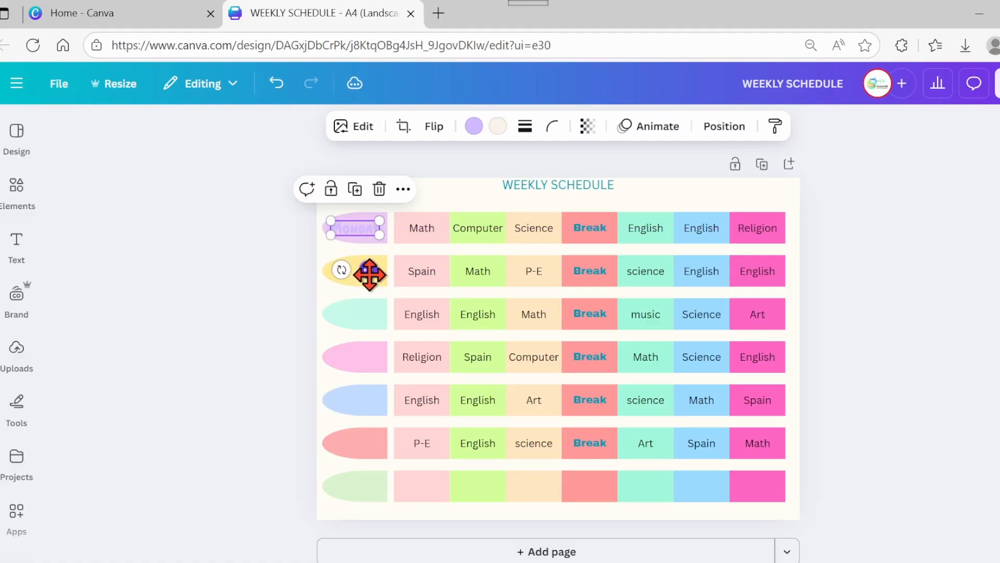
- Recolour the Monday graphic to the Radiant dandelion yellow
{"action": "left_click", "coordinate": [473, 126]}
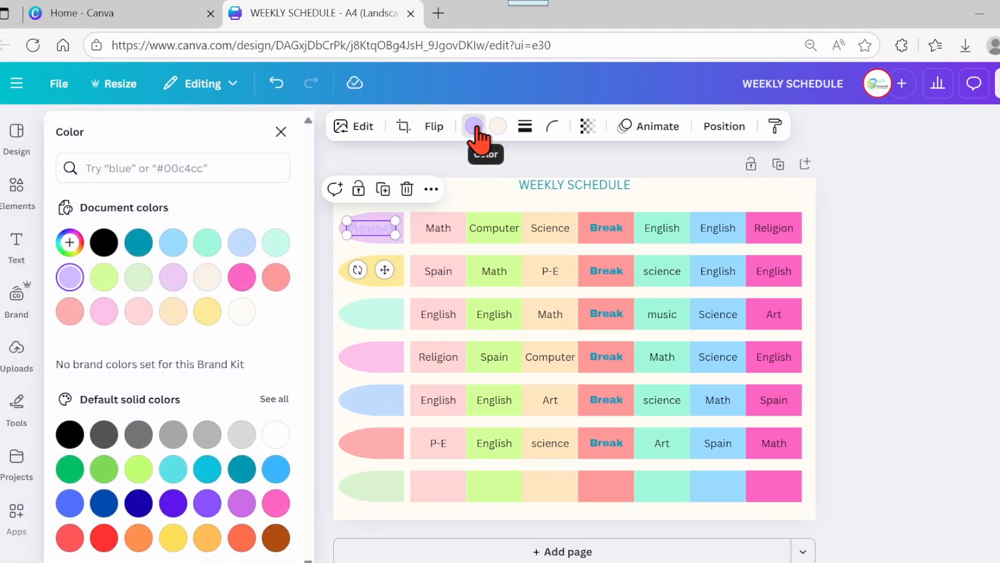
{"action": "left_click", "coordinate": [206, 314]}
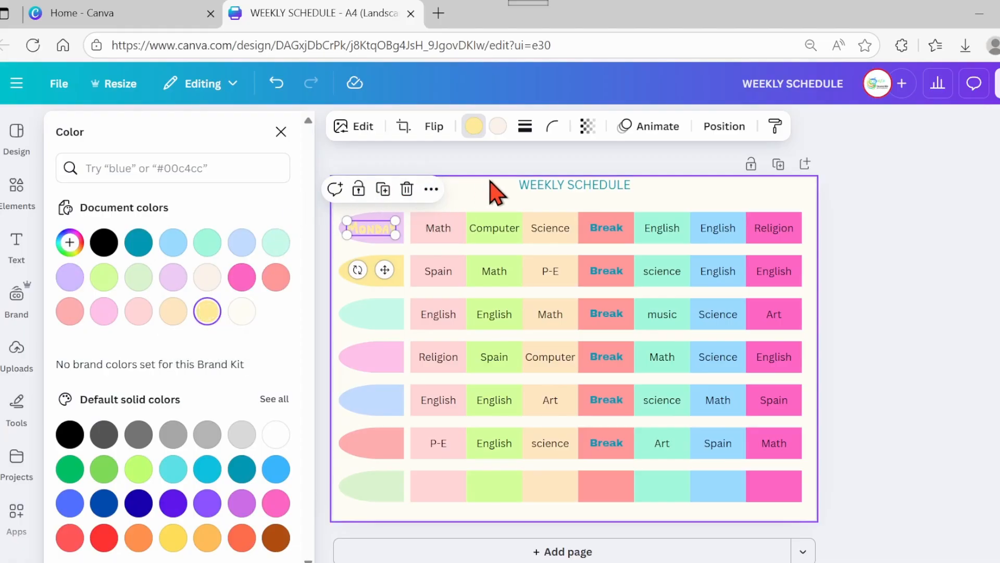
{"action": "key", "text": "Escape"}
{"action": "left_click", "coordinate": [446, 156]}
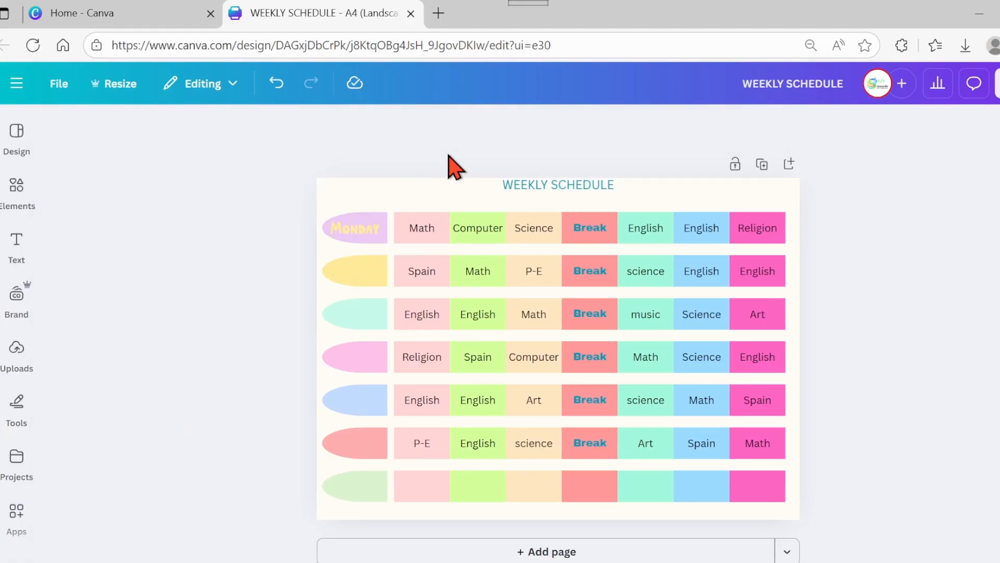
{"action": "left_click", "coordinate": [371, 227]}
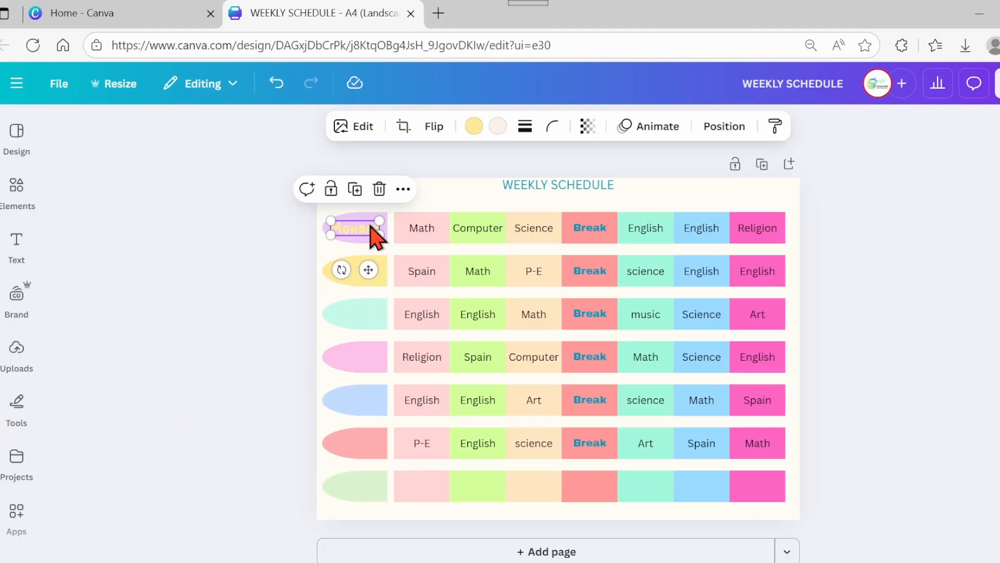
- Open the creator's collection of graphics that the Monday graphic comes from
{"action": "left_click", "coordinate": [17, 197]}
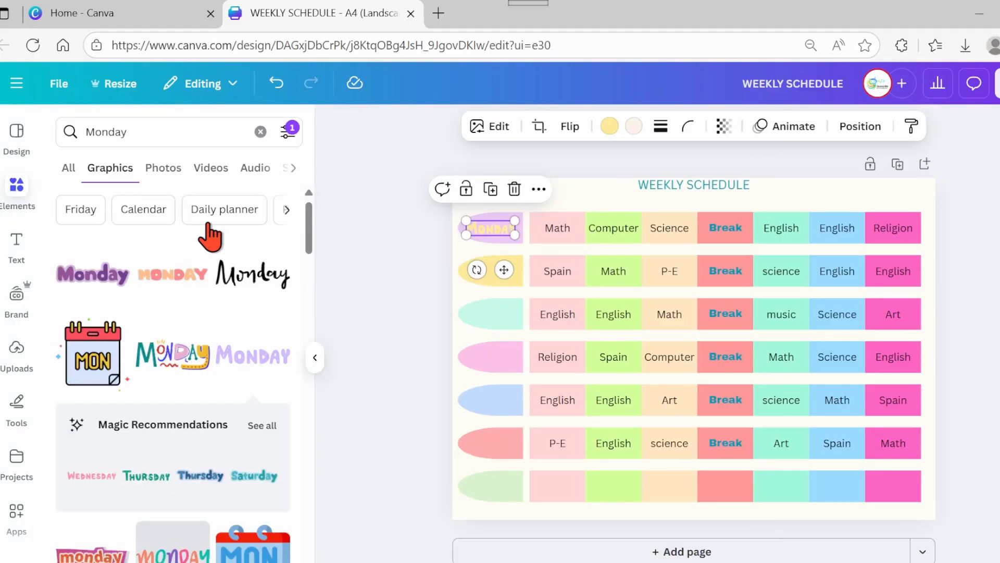
{"action": "left_click", "coordinate": [278, 330]}
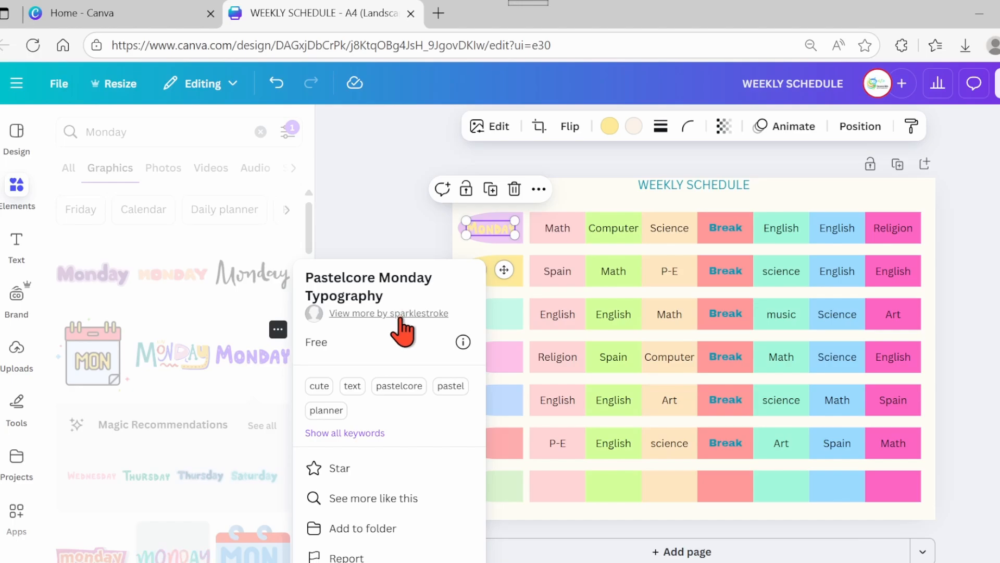
{"action": "left_click", "coordinate": [401, 313]}
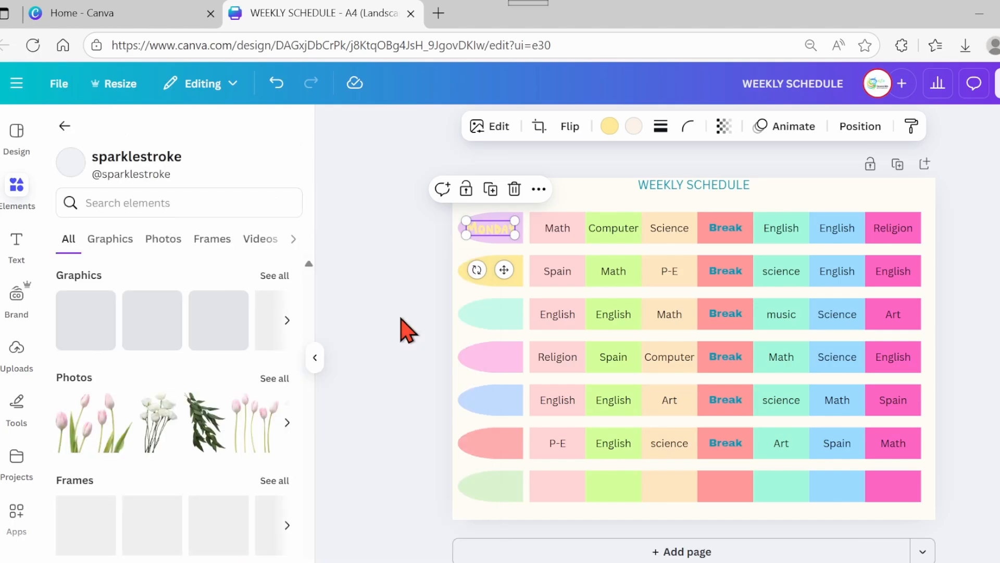
- Search the creator's elements for tuesday, insert the Tuesday graphic and fit it onto the second row's tab
{"action": "left_click", "coordinate": [223, 204]}
{"action": "type", "text": "tue"}
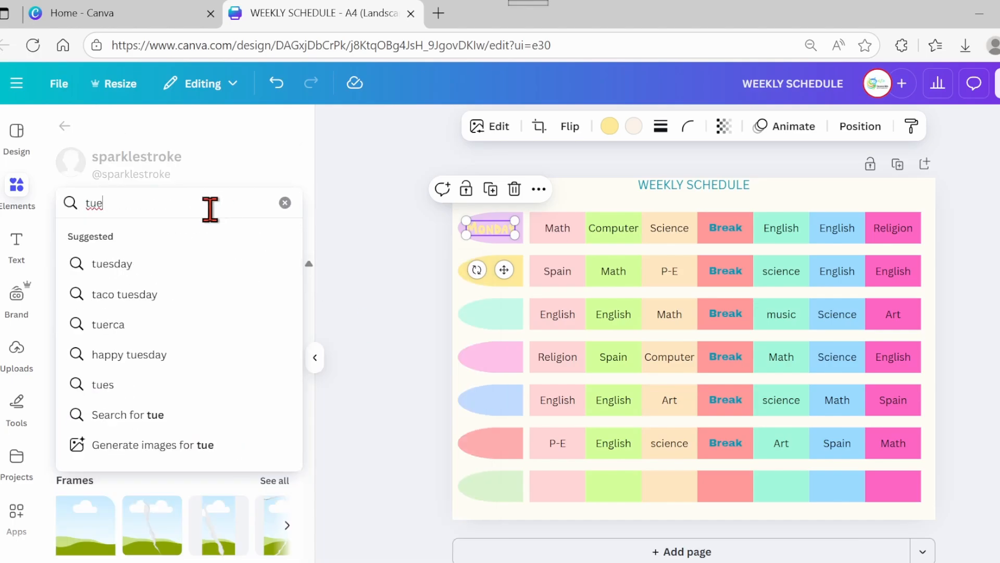
{"action": "left_click", "coordinate": [118, 264]}
{"action": "left_click", "coordinate": [248, 310]}
{"action": "left_click_drag", "start_coordinate": [791, 324], "coordinate": [683, 351]}
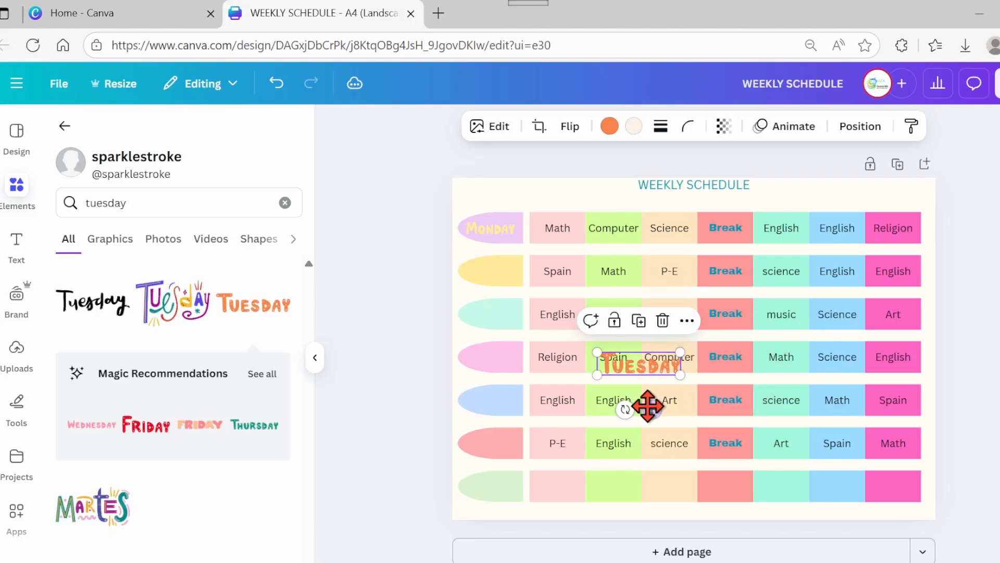
{"action": "left_click_drag", "start_coordinate": [651, 407], "coordinate": [527, 321]}
{"action": "left_click_drag", "start_coordinate": [557, 263], "coordinate": [525, 273]}
{"action": "left_click_drag", "start_coordinate": [513, 307], "coordinate": [507, 313]}
- Search for wednesday, insert the Wednesday graphic, shrink it and place it on the third row's tab
{"action": "left_click", "coordinate": [78, 204]}
{"action": "type", "text": "wedne"}
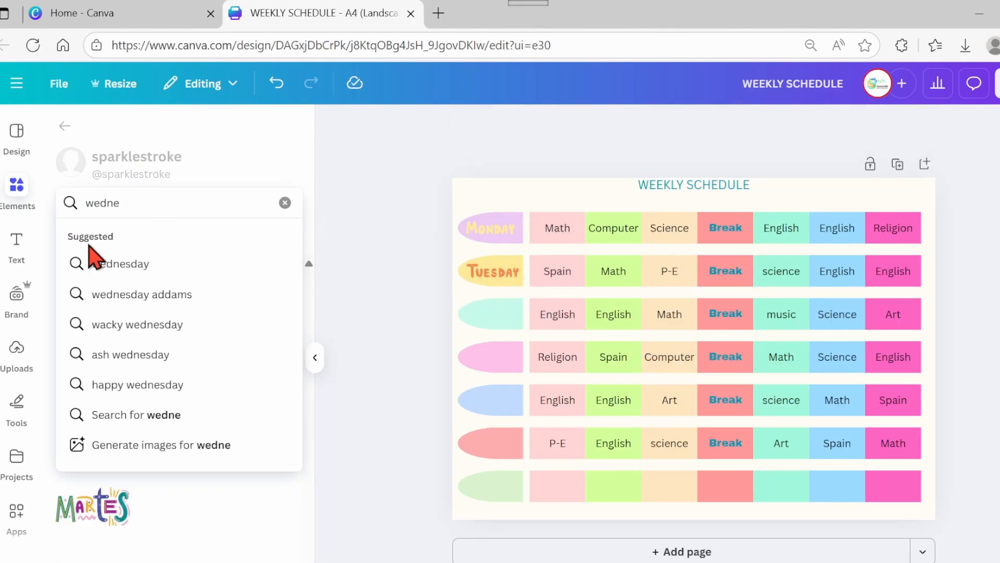
{"action": "left_click", "coordinate": [94, 260]}
{"action": "left_click", "coordinate": [253, 313]}
{"action": "left_click_drag", "start_coordinate": [797, 329], "coordinate": [661, 348]}
{"action": "left_click_drag", "start_coordinate": [661, 406], "coordinate": [507, 358]}
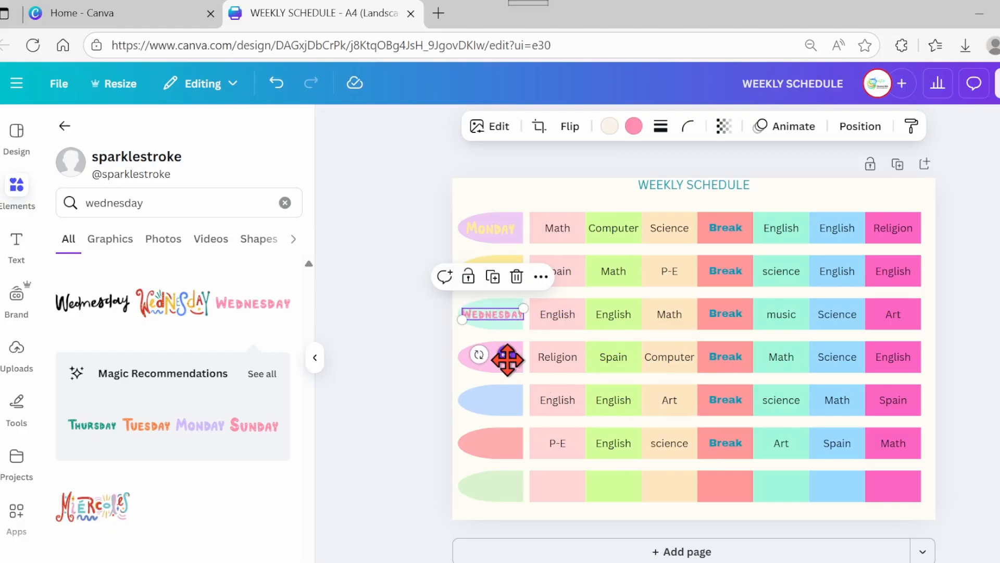
- Search for thursday, insert the Thursday graphic, shrink it and place it on the fourth row's tab
{"action": "left_click_drag", "start_coordinate": [151, 204], "coordinate": [56, 208]}
{"action": "type", "text": "thu"}
{"action": "left_click", "coordinate": [104, 262]}
{"action": "left_click", "coordinate": [253, 304]}
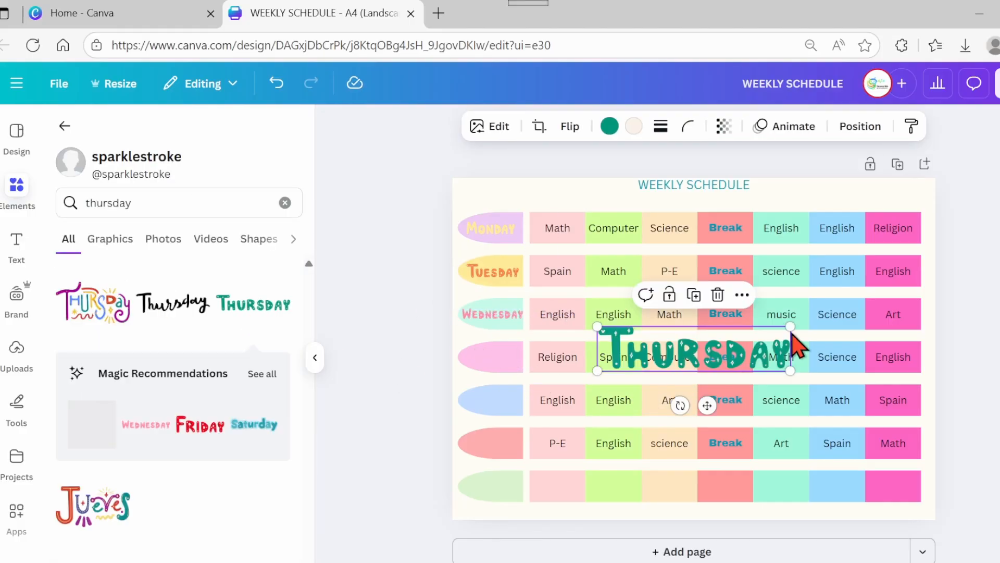
{"action": "left_click_drag", "start_coordinate": [796, 330], "coordinate": [664, 359]}
{"action": "left_click_drag", "start_coordinate": [643, 405], "coordinate": [503, 400]}
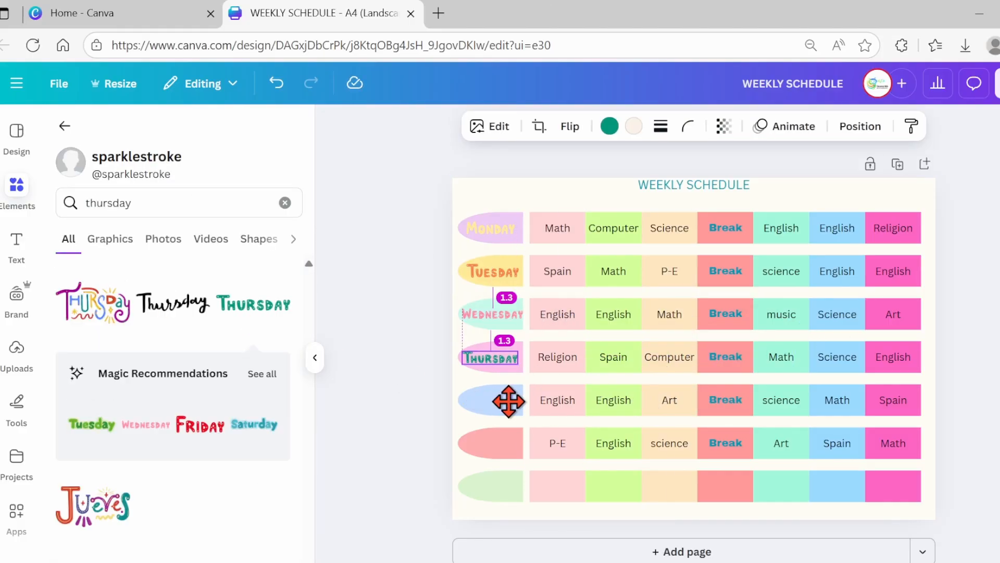
- Search for friday, insert the red Friday graphic, shrink it and place it on the fifth row's tab
{"action": "left_click", "coordinate": [138, 202]}
{"action": "left_click_drag", "start_coordinate": [138, 203], "coordinate": [56, 211]}
{"action": "type", "text": "friday"}
{"action": "key", "text": "Return"}
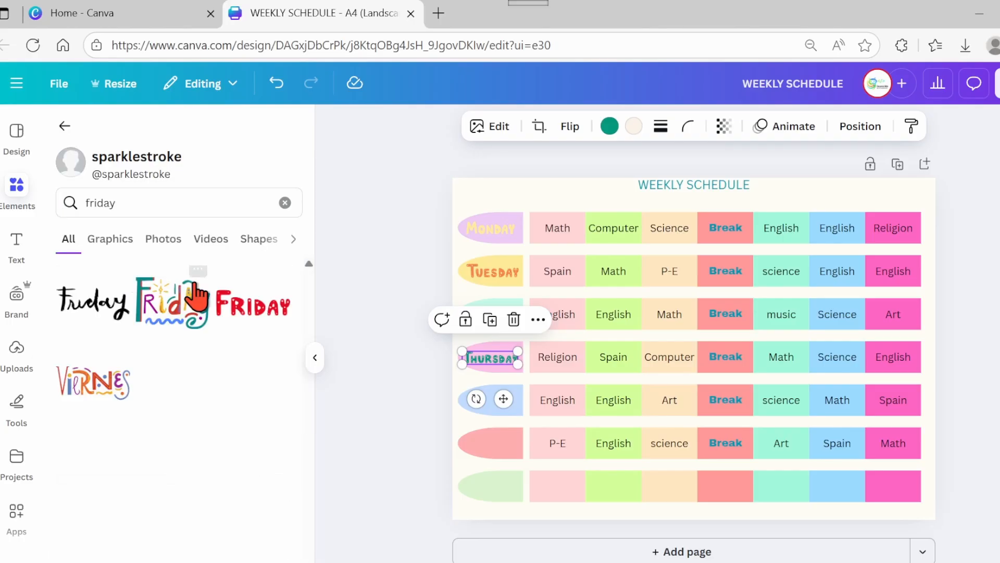
{"action": "left_click", "coordinate": [252, 304]}
{"action": "left_click_drag", "start_coordinate": [792, 312], "coordinate": [666, 362]}
{"action": "left_click_drag", "start_coordinate": [647, 418], "coordinate": [506, 442]}
- Search for saturday, insert the Saturday graphic and fit it onto the sixth row's tab
{"action": "left_click_drag", "start_coordinate": [125, 203], "coordinate": [44, 222]}
{"action": "type", "text": "saturday"}
{"action": "key", "text": "Return"}
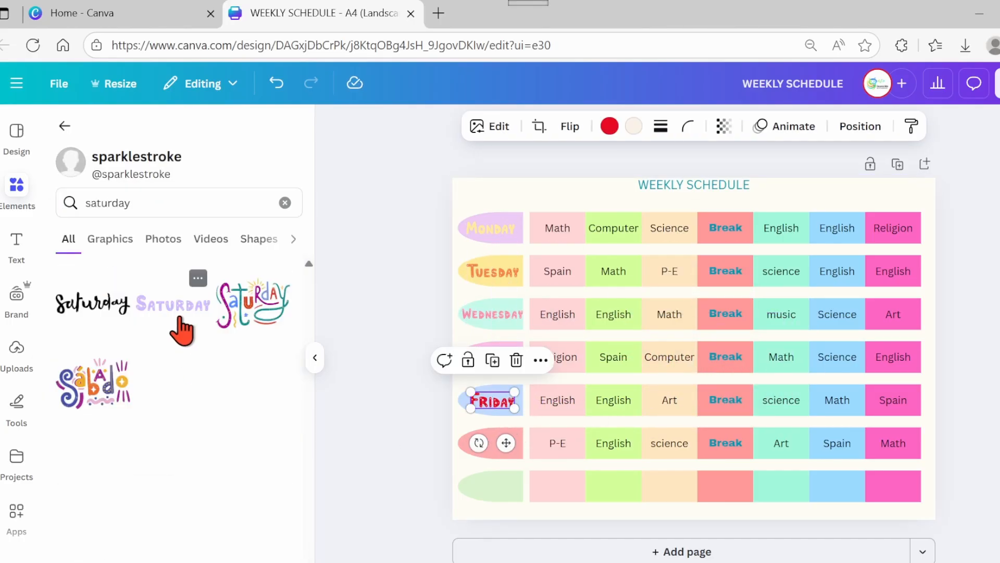
{"action": "left_click", "coordinate": [174, 305]}
{"action": "left_click_drag", "start_coordinate": [788, 327], "coordinate": [507, 484]}
- Recolour the Saturday graphic to a bright blue
{"action": "left_click", "coordinate": [609, 126]}
{"action": "left_click", "coordinate": [288, 542]}
{"action": "left_click", "coordinate": [288, 507]}
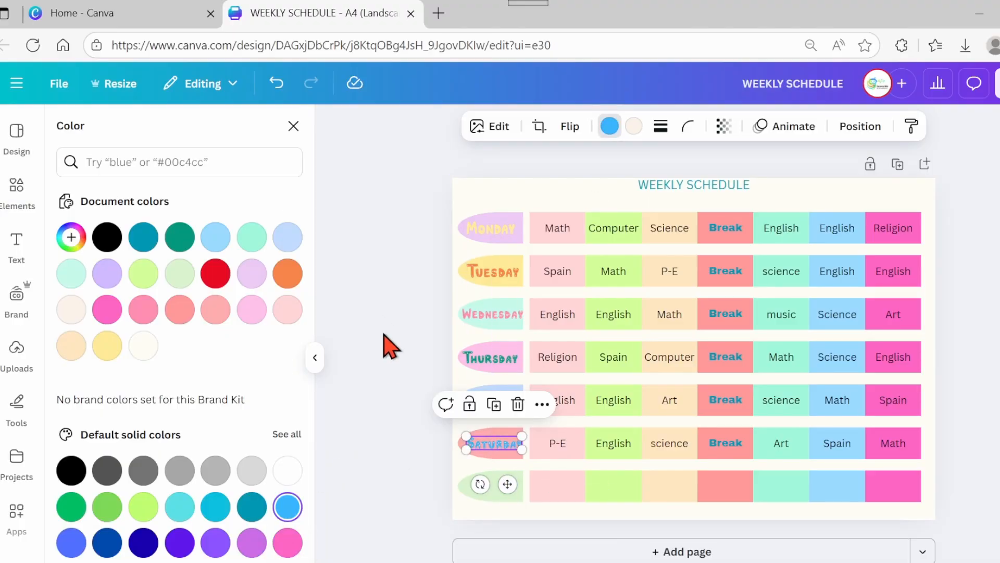
{"action": "left_click", "coordinate": [294, 127]}
- Search for sunday, insert the pink Sunday graphic and fit it onto the seventh row's tab
{"action": "left_click_drag", "start_coordinate": [130, 203], "coordinate": [62, 212]}
{"action": "type", "text": "sunda"}
{"action": "left_click", "coordinate": [67, 261]}
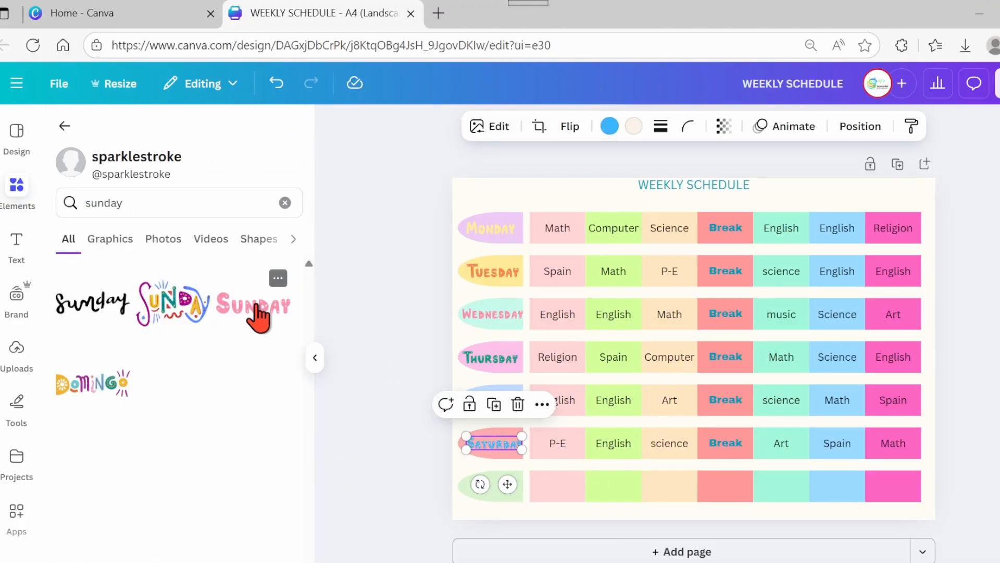
{"action": "left_click", "coordinate": [259, 312]}
{"action": "left_click_drag", "start_coordinate": [790, 318], "coordinate": [505, 529]}
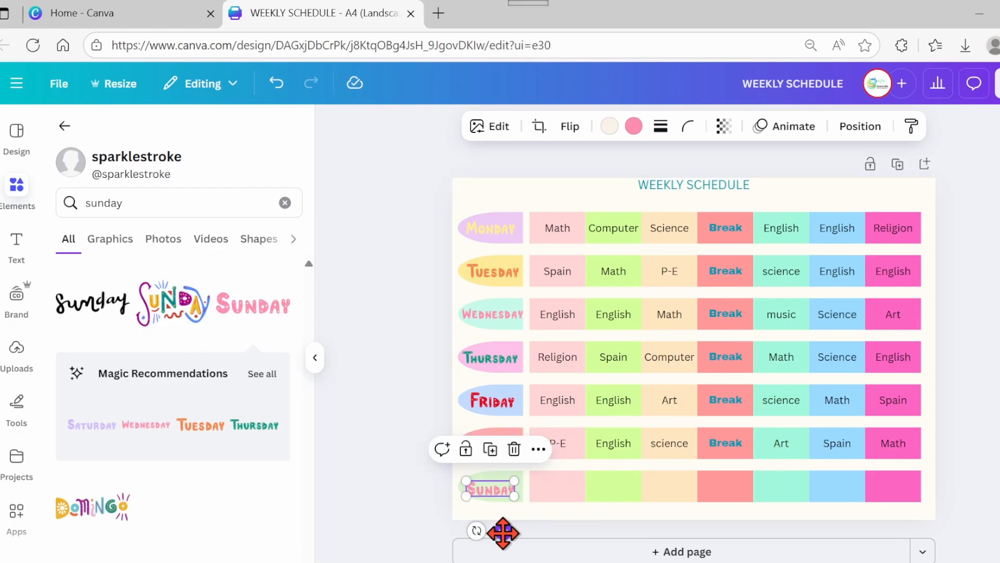
{"action": "left_click", "coordinate": [412, 485]}
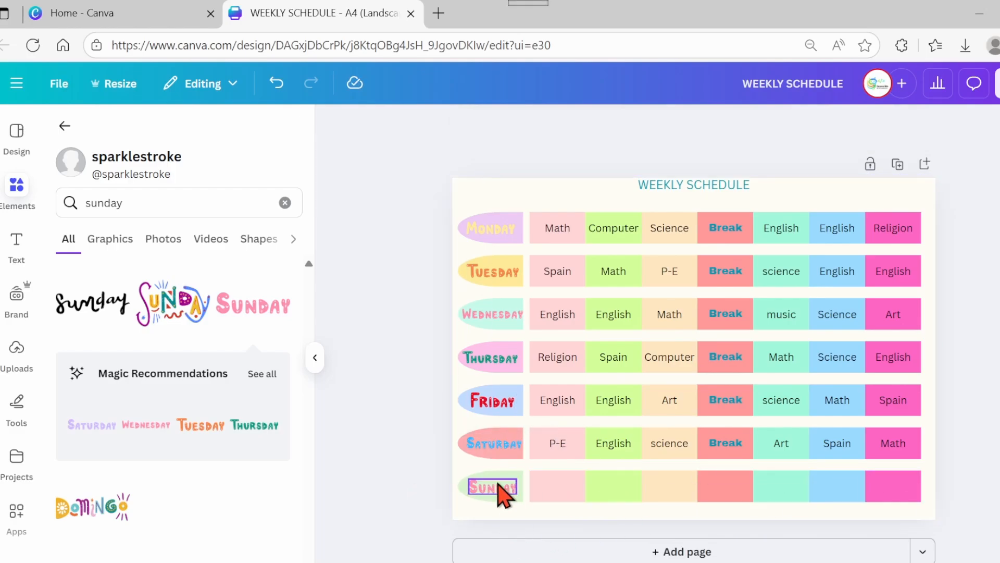
- Add a text box reading "Relax and have fun with family", enlarge it and place it across the Sunday row
{"action": "left_click", "coordinate": [16, 245]}
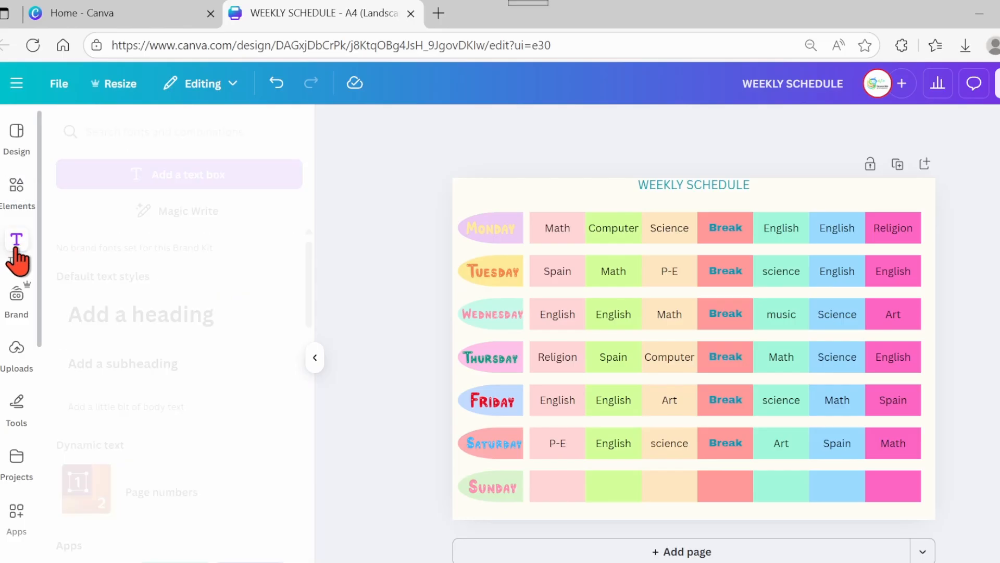
{"action": "left_click", "coordinate": [184, 176]}
{"action": "key", "text": "BackSpace"}
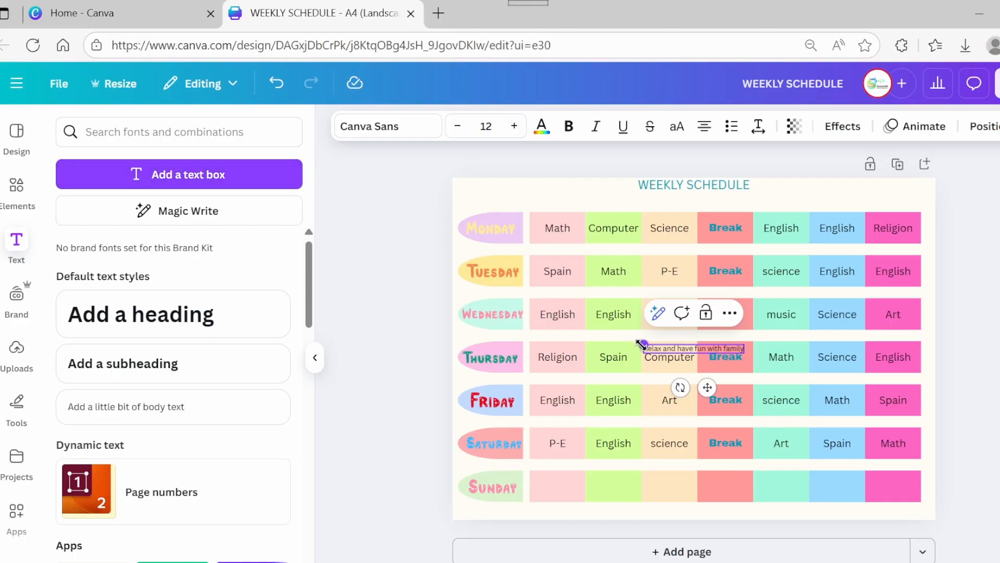
{"action": "left_click_drag", "start_coordinate": [644, 345], "coordinate": [392, 353]}
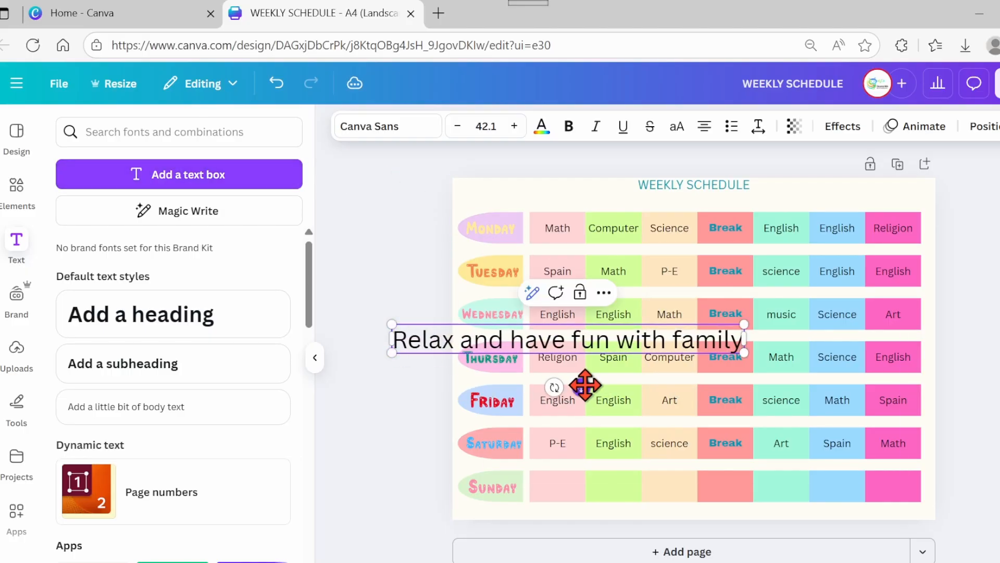
{"action": "left_click_drag", "start_coordinate": [585, 385], "coordinate": [736, 530]}
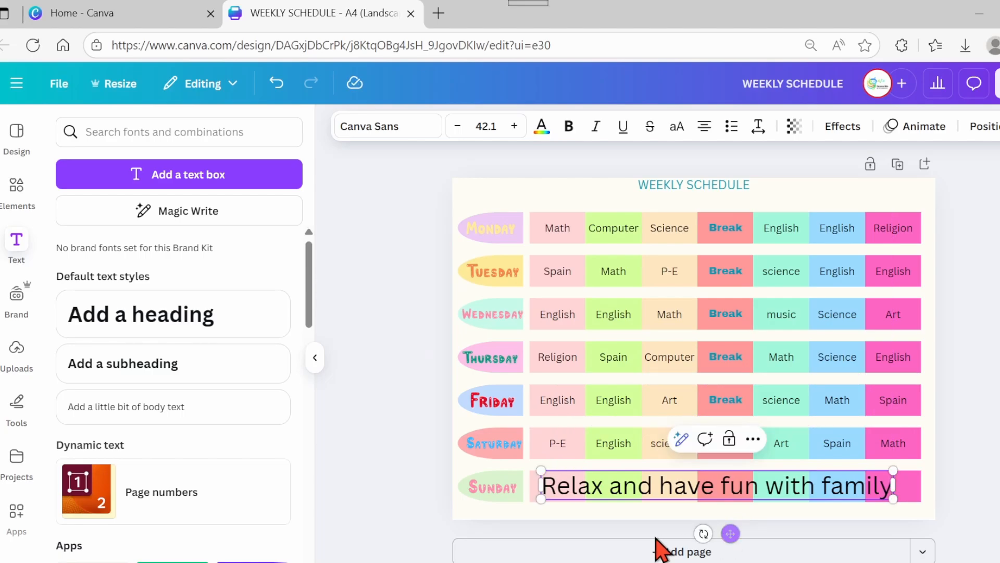
- Search the elements for clock, insert the orange clock graphic, shrink it and place it above the Monday tab
{"action": "left_click", "coordinate": [20, 188]}
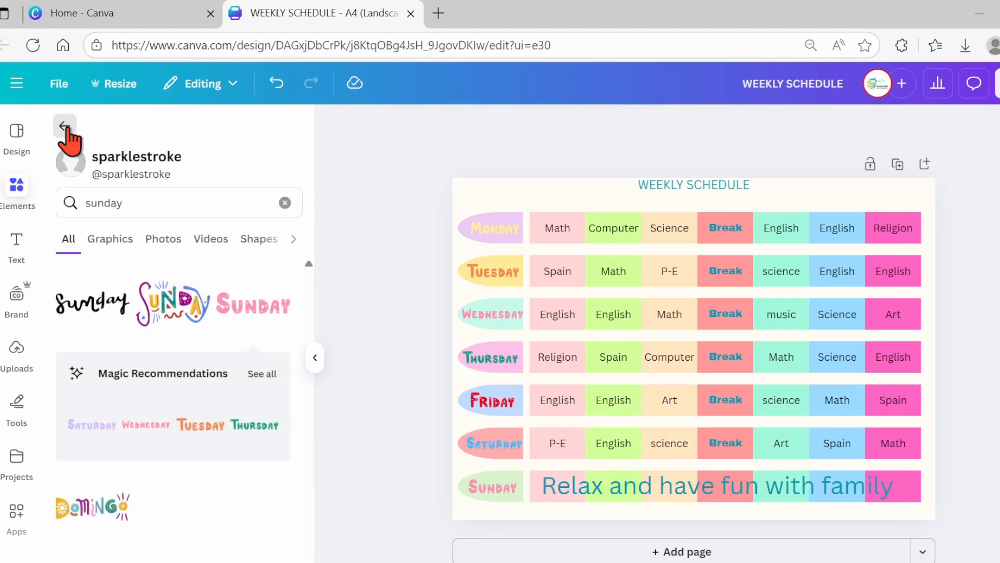
{"action": "left_click", "coordinate": [65, 127]}
{"action": "left_click", "coordinate": [148, 131]}
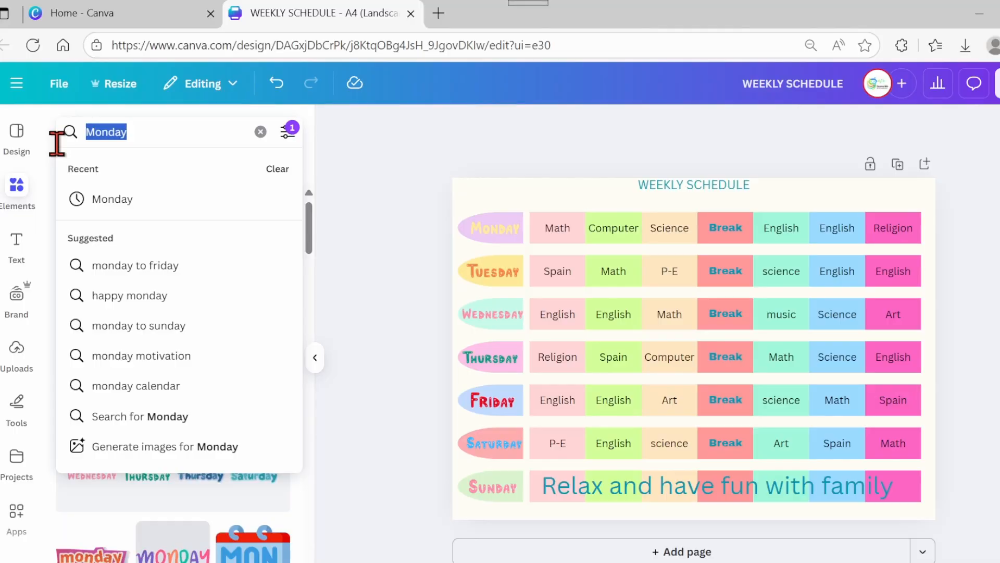
{"action": "type", "text": "clock"}
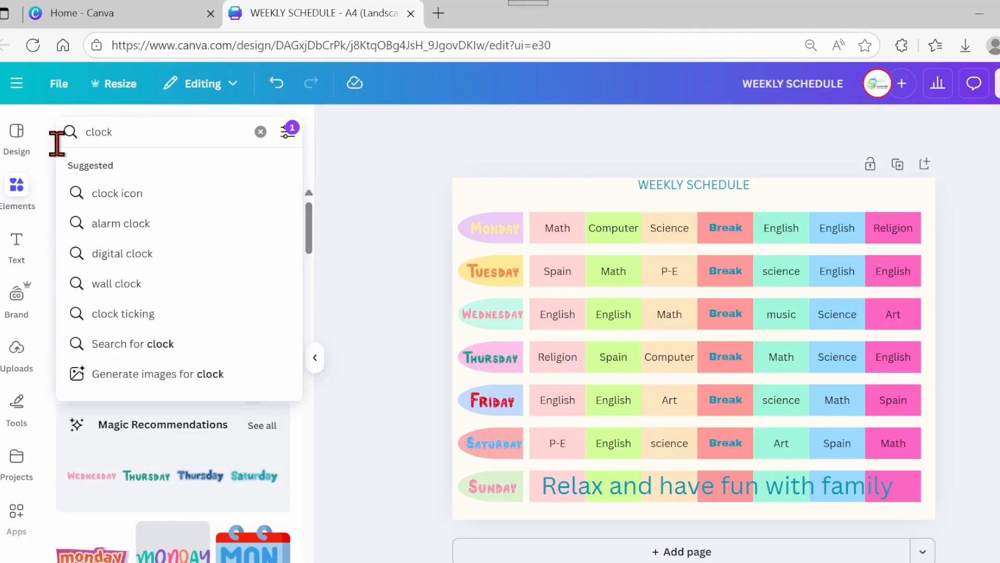
{"action": "key", "text": "Return"}
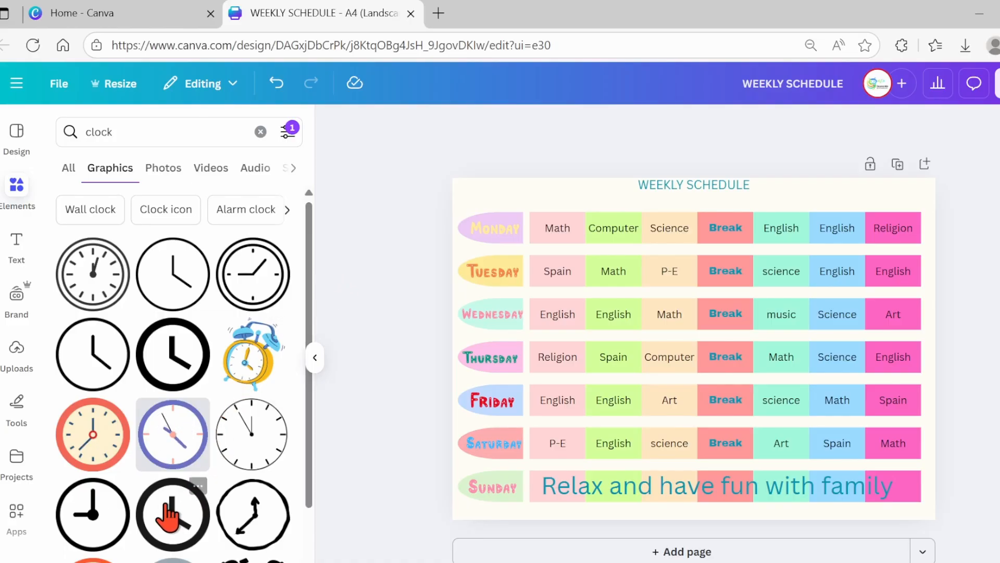
{"action": "left_click", "coordinate": [97, 451]}
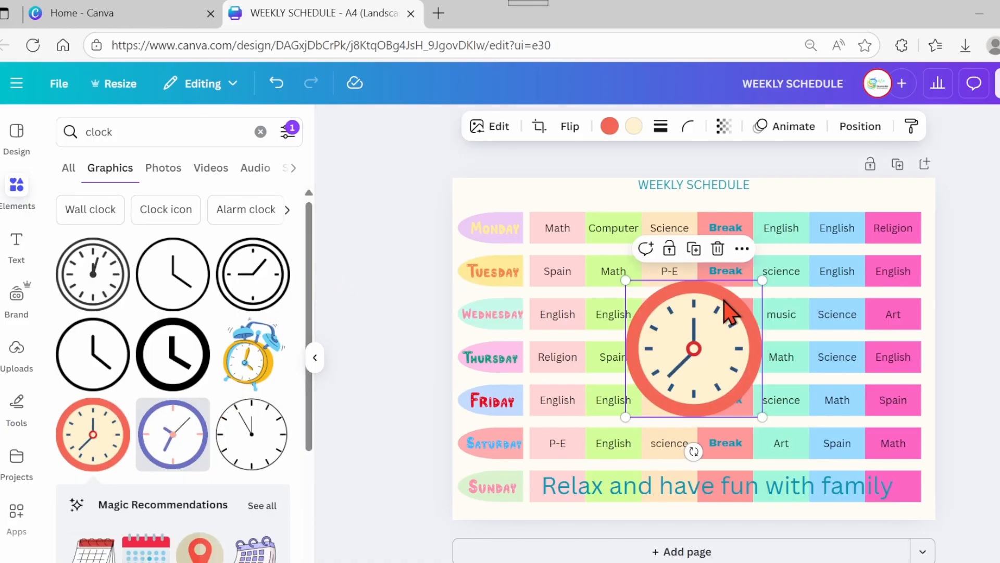
{"action": "left_click_drag", "start_coordinate": [762, 282], "coordinate": [668, 380]}
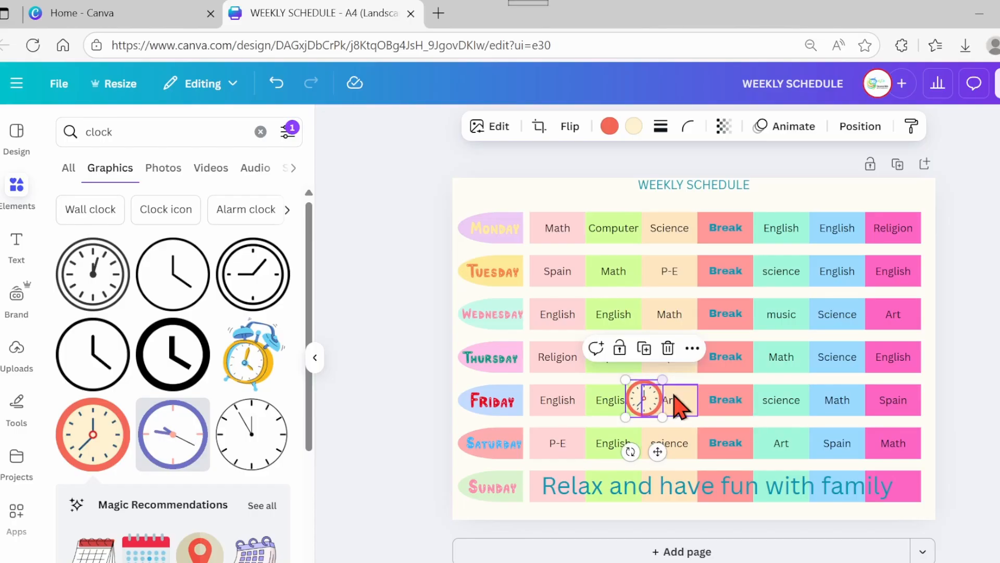
{"action": "left_click_drag", "start_coordinate": [658, 458], "coordinate": [508, 258]}
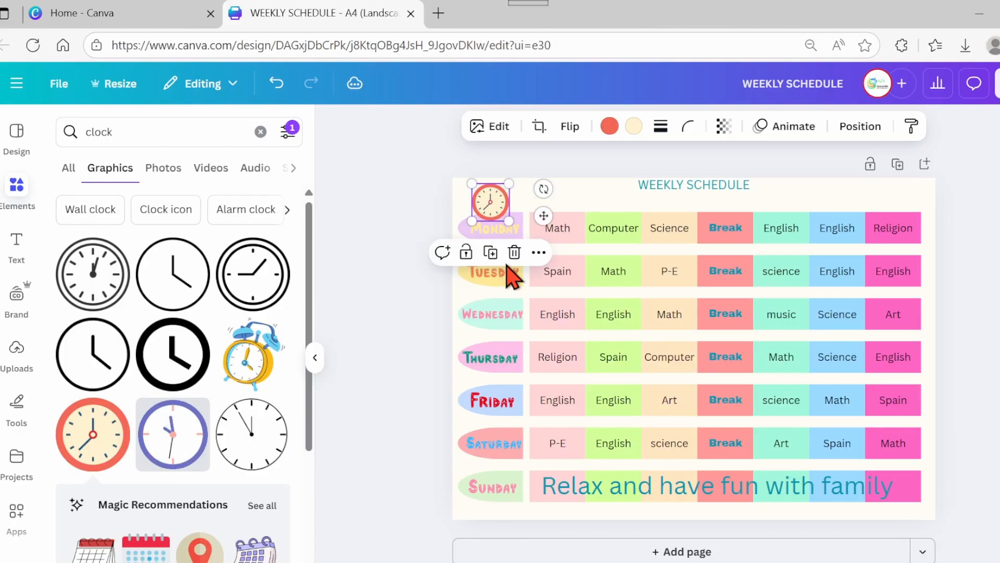
{"action": "left_click_drag", "start_coordinate": [508, 186], "coordinate": [494, 198]}
{"action": "left_click_drag", "start_coordinate": [499, 254], "coordinate": [512, 246]}
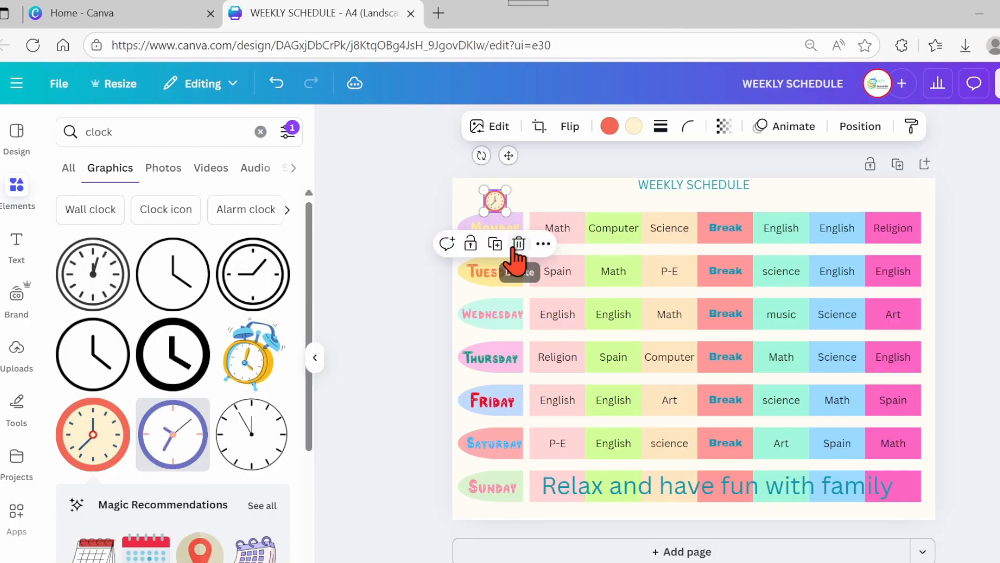
{"action": "left_click", "coordinate": [407, 219]}
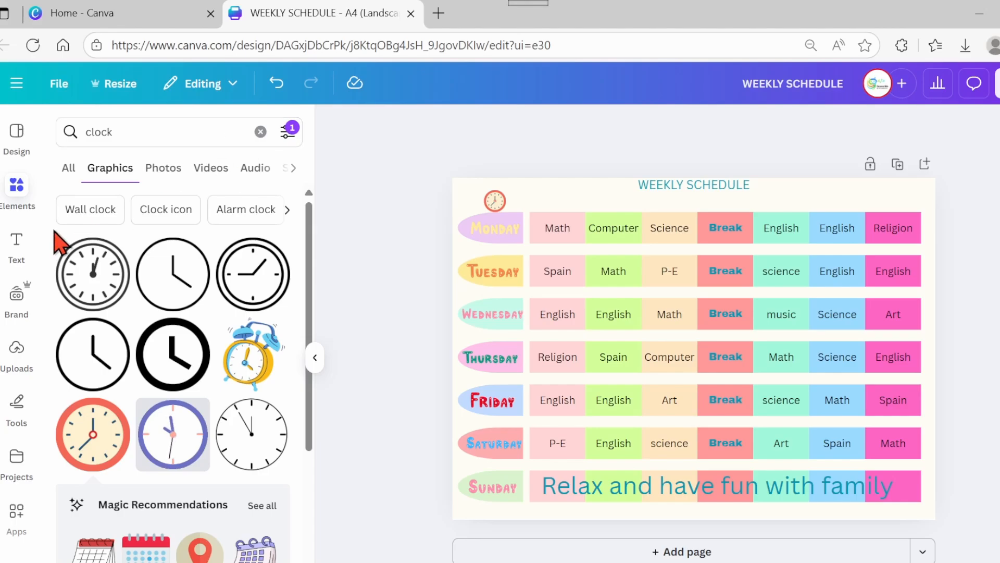
- Add a text box reading 06:30-7:00 and place it above the first subject column
{"action": "left_click", "coordinate": [19, 245]}
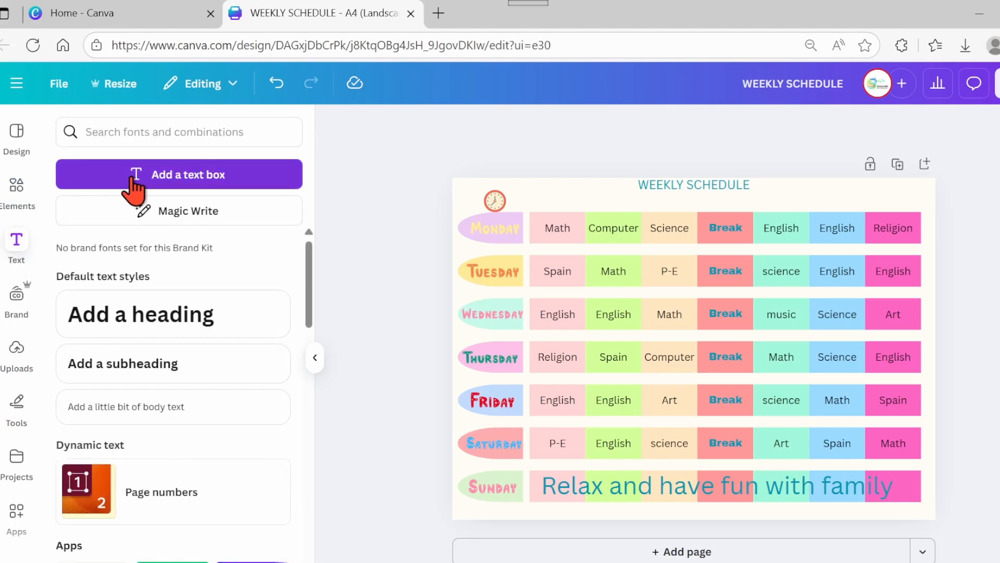
{"action": "left_click", "coordinate": [134, 174]}
{"action": "key", "text": "BackSpace"}
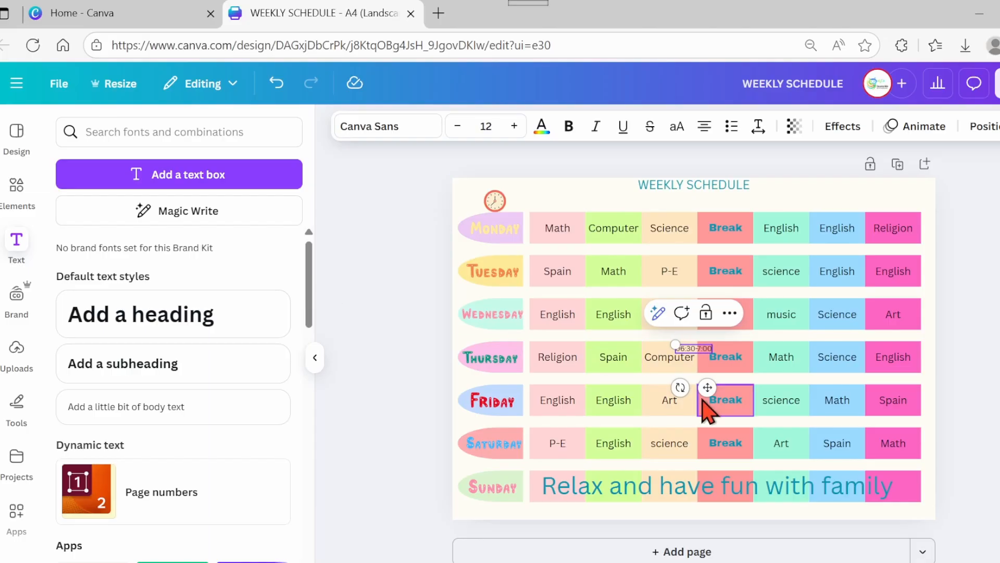
{"action": "left_click_drag", "start_coordinate": [707, 387], "coordinate": [570, 240]}
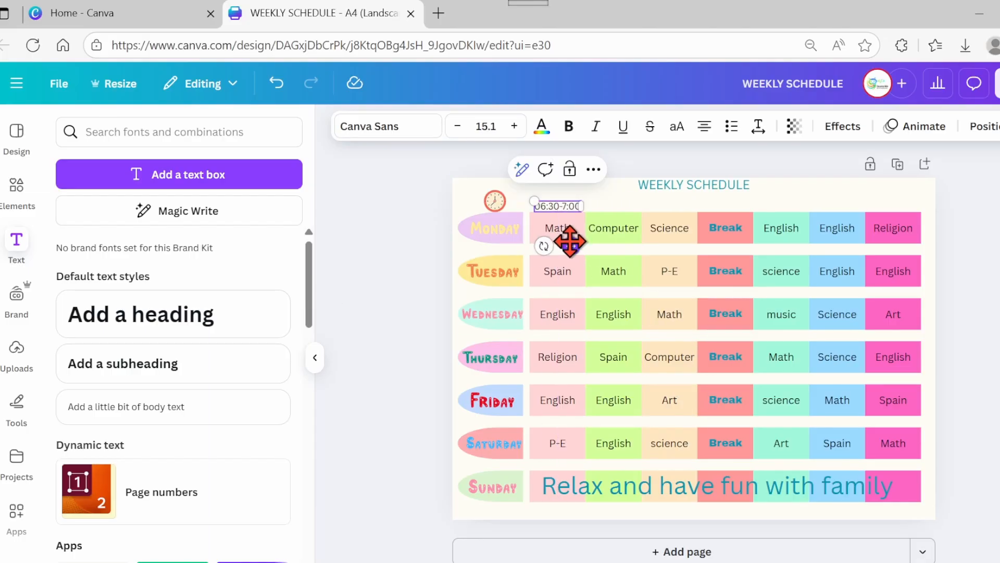
{"action": "left_click", "coordinate": [338, 209]}
- Add a text box reading 07:05-07:35 and align it above the second subject column beside the first time label
{"action": "left_click", "coordinate": [134, 174]}
{"action": "key", "text": "BackSpace"}
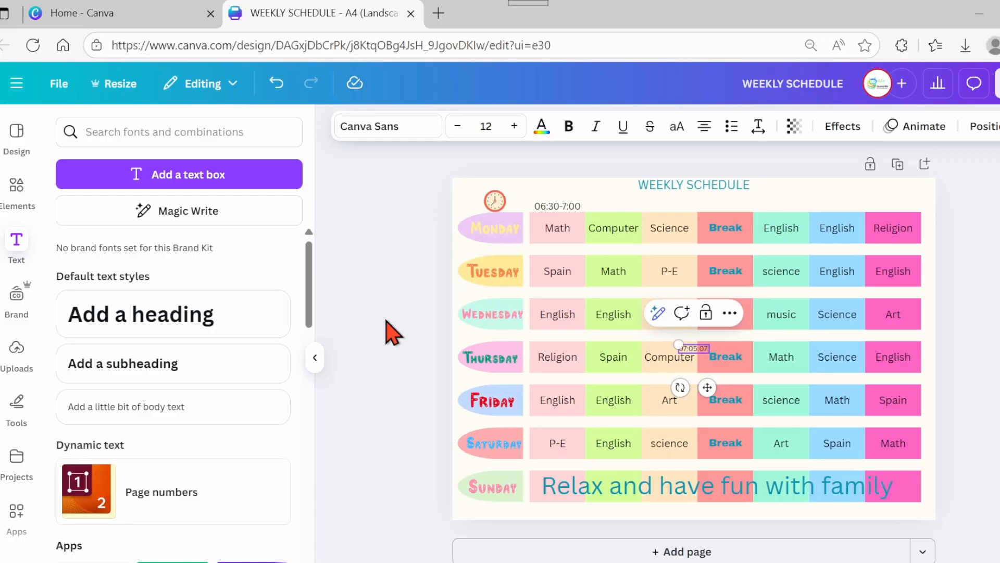
{"action": "left_click_drag", "start_coordinate": [715, 382], "coordinate": [625, 239]}
{"action": "left_click", "coordinate": [537, 205]}
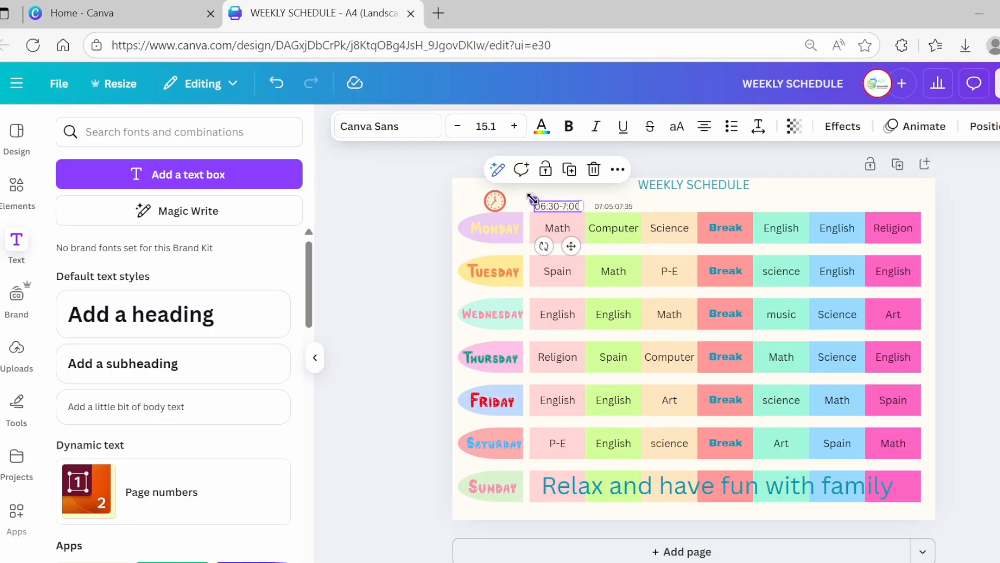
{"action": "left_click", "coordinate": [613, 207]}
{"action": "left_click", "coordinate": [560, 207]}
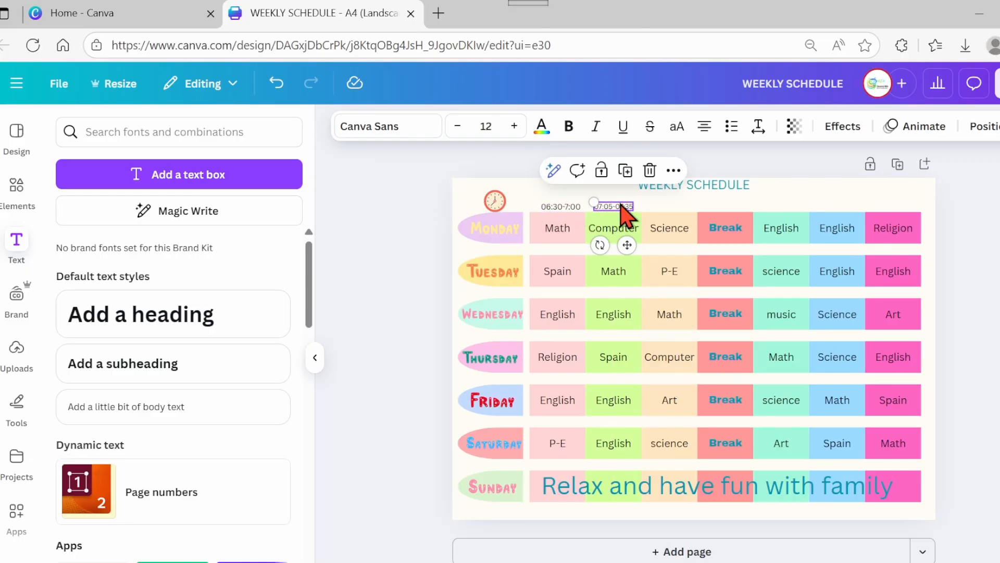
{"action": "left_click", "coordinate": [485, 126]}
{"action": "left_click_drag", "start_coordinate": [624, 206], "coordinate": [627, 206]}
- Add a text box reading 07:40-08:10 and place it above the third subject column
{"action": "left_click", "coordinate": [176, 180]}
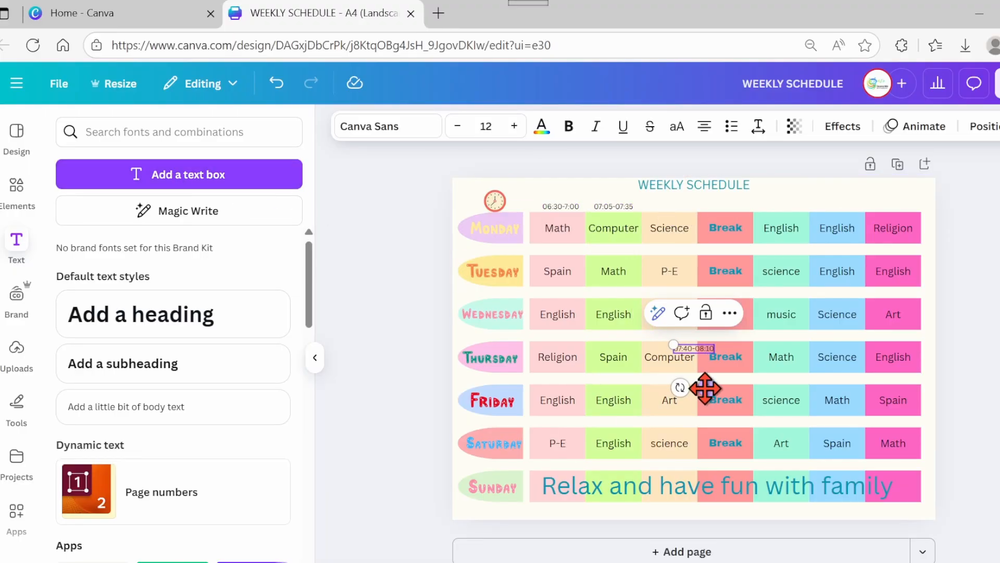
{"action": "left_click_drag", "start_coordinate": [708, 387], "coordinate": [683, 245]}
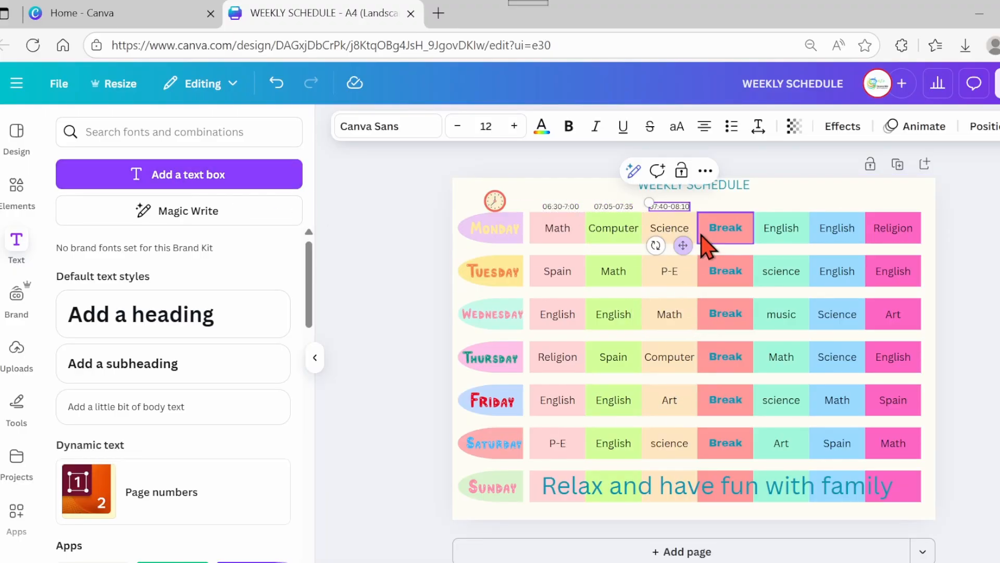
- Add a text box reading 08:10-8:40 and place it above the Break column
{"action": "left_click", "coordinate": [130, 177]}
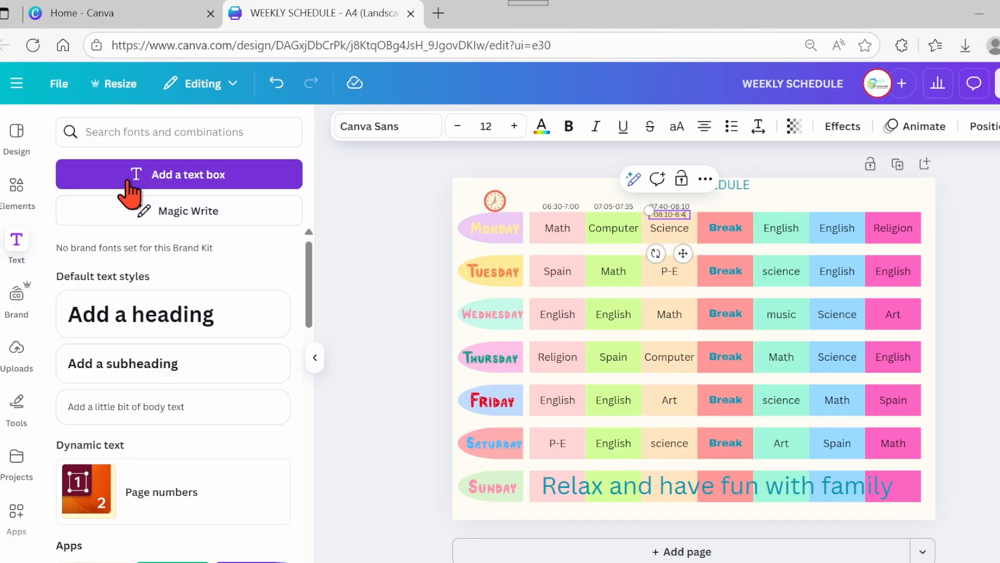
{"action": "left_click_drag", "start_coordinate": [683, 253], "coordinate": [740, 240]}
- Add a text box reading 08:40-09:10, place it above the fifth column and widen it onto one line
{"action": "left_click", "coordinate": [259, 195]}
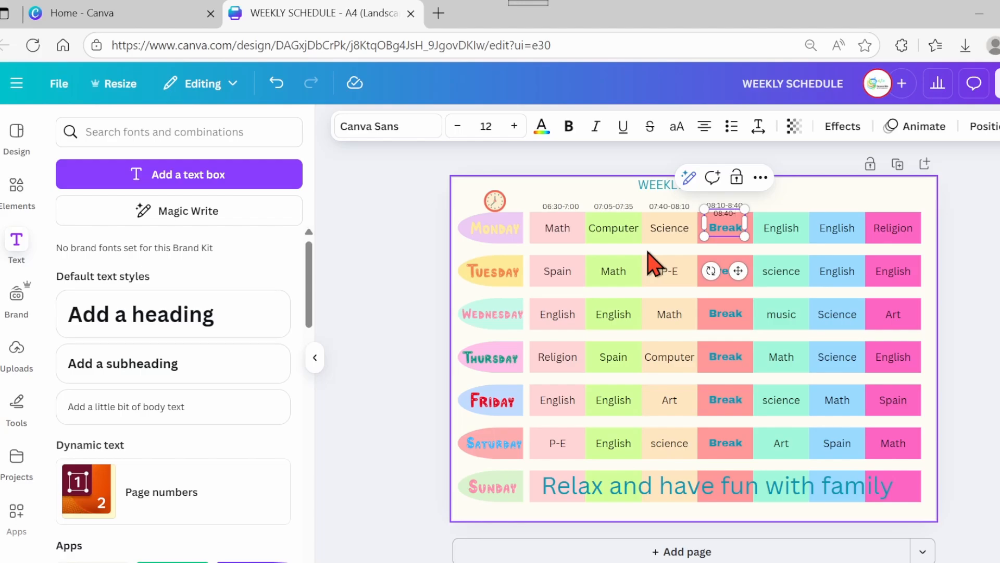
{"action": "left_click_drag", "start_coordinate": [738, 270], "coordinate": [792, 251]}
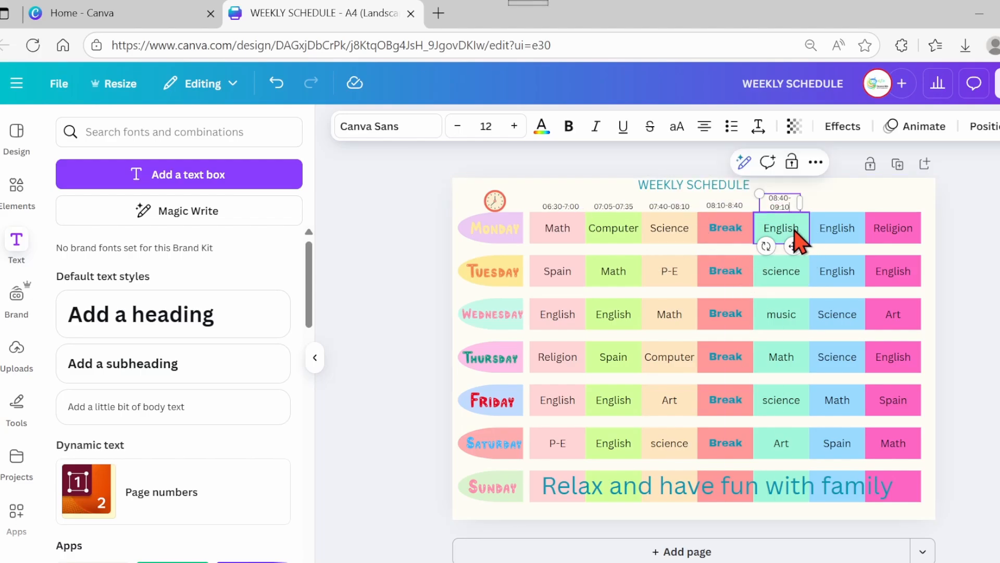
{"action": "left_click_drag", "start_coordinate": [801, 207], "coordinate": [804, 206]}
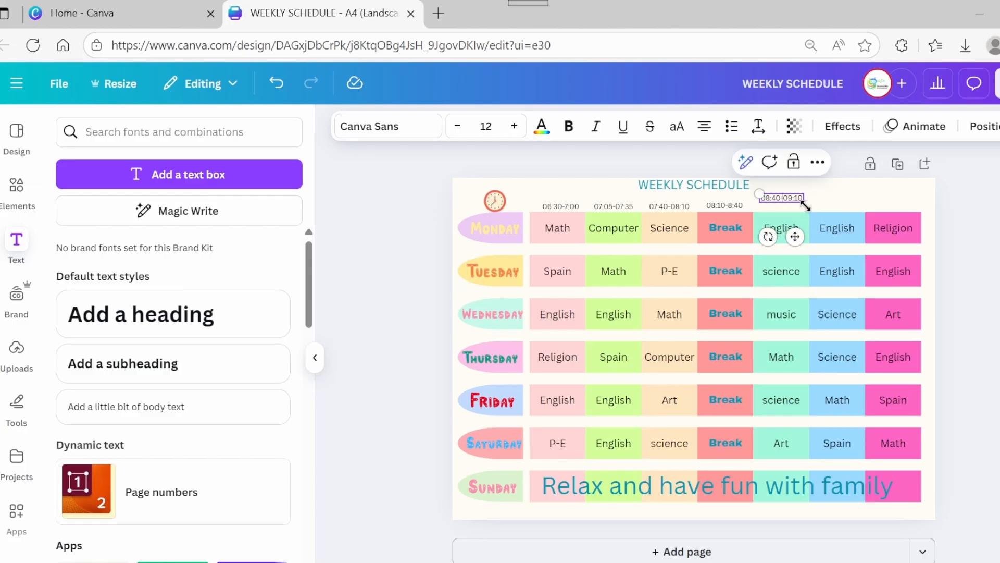
- Add a text box reading 09:15-09:45 and place it above the sixth subject column
{"action": "left_click", "coordinate": [268, 179]}
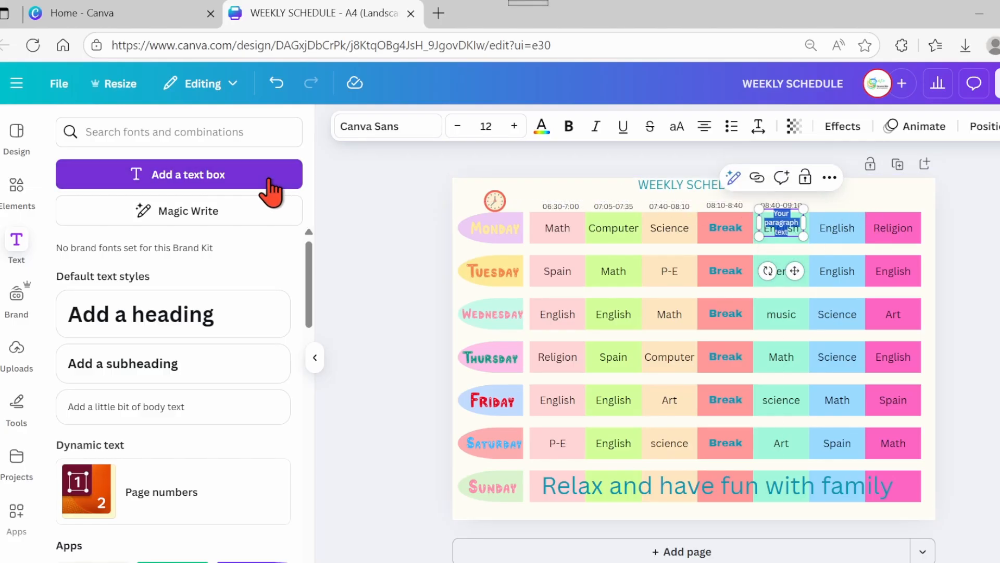
{"action": "type", "text": "09:15-09"}
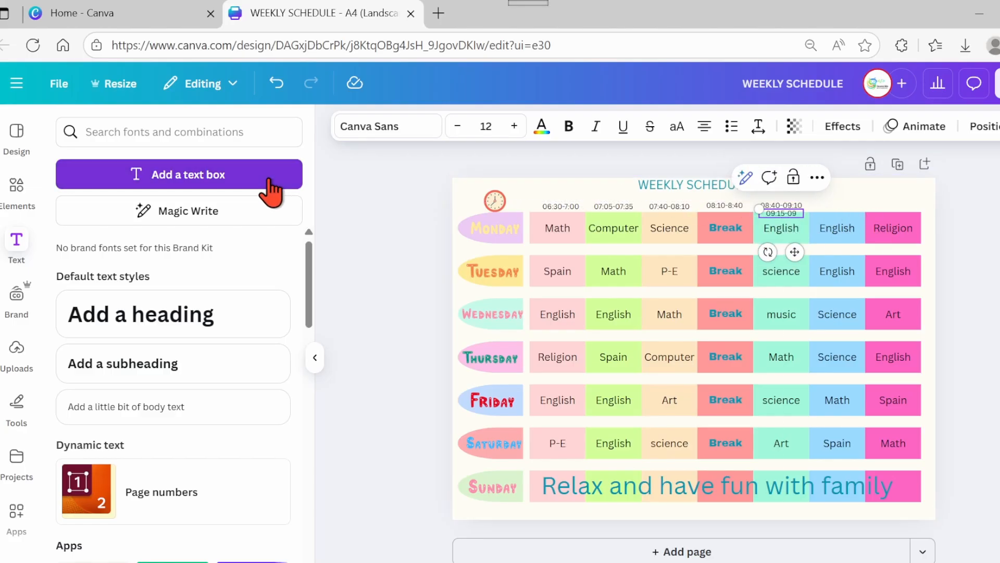
{"action": "type", "text": ":45"}
{"action": "left_click_drag", "start_coordinate": [795, 252], "coordinate": [853, 252]}
- Nudge the 08:40-09:10 and 09:15-09:45 labels so they line up with the other time labels
{"action": "left_click", "coordinate": [783, 206]}
{"action": "key", "text": "Down"}
{"action": "key", "text": "Up"}
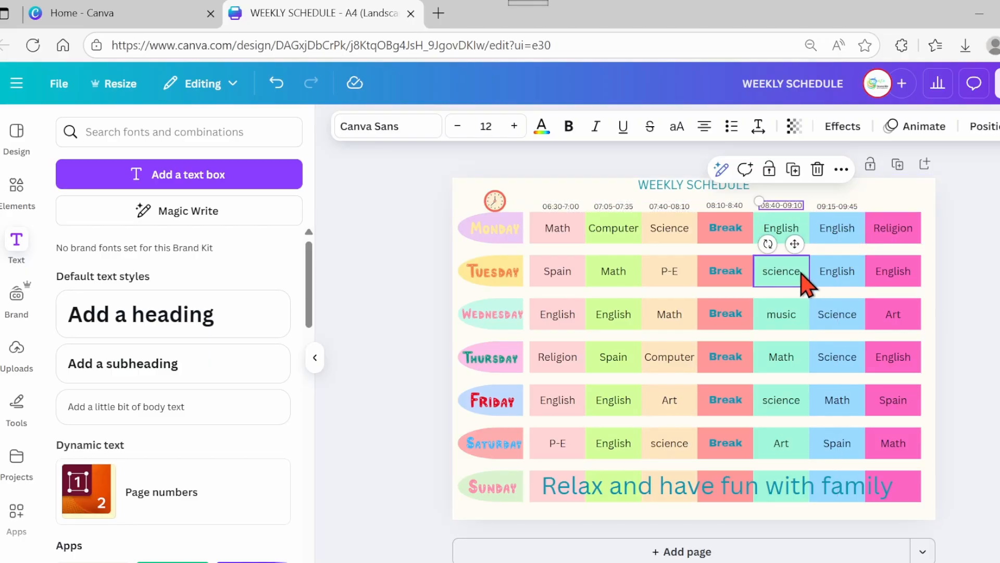
{"action": "left_click", "coordinate": [840, 208]}
{"action": "key", "text": "Up"}
{"action": "key", "text": "Up"}
- Add a text box reading 09:50-10:20 and place it above the last subject column
{"action": "left_click", "coordinate": [223, 183]}
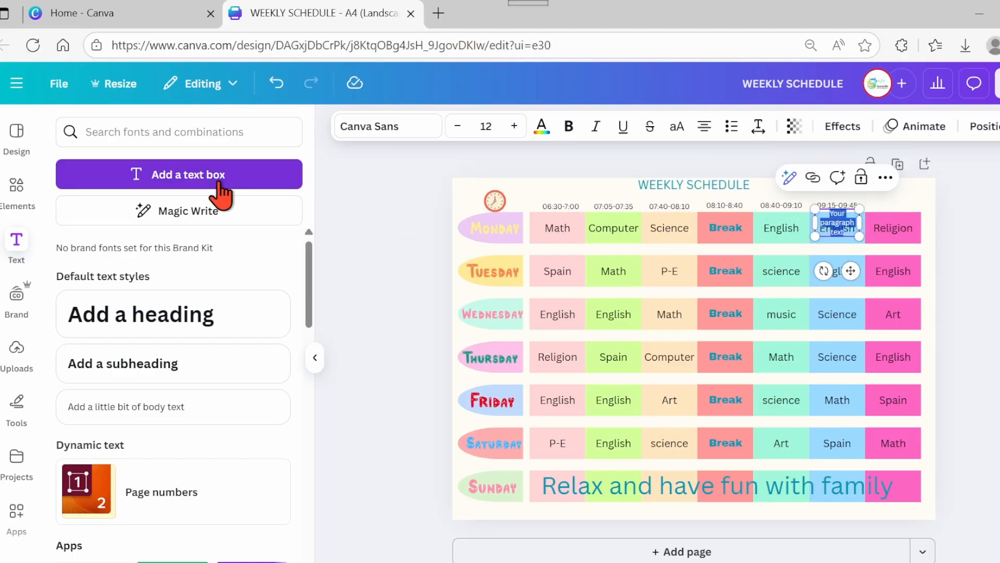
{"action": "type", "text": "09:50-10"}
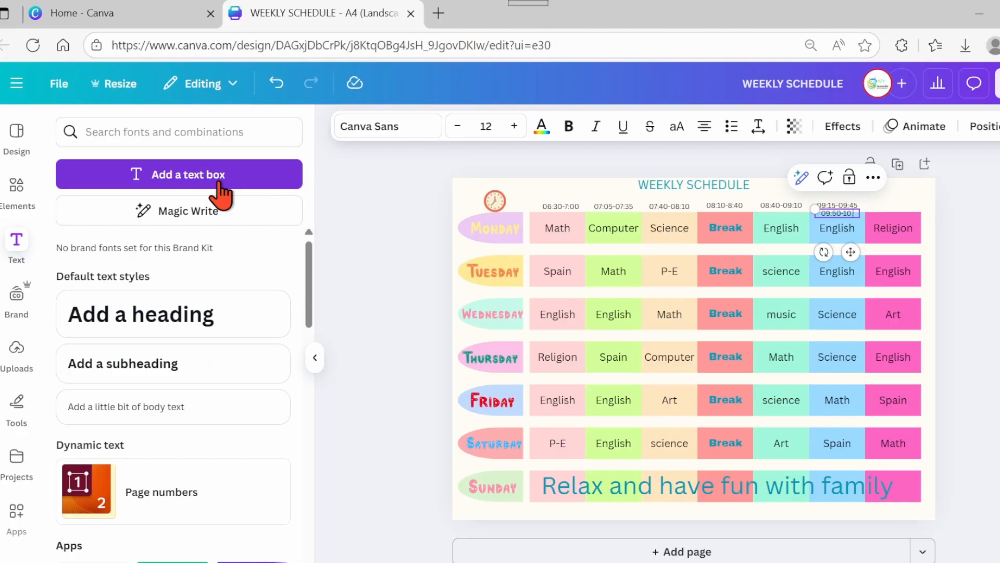
{"action": "type", "text": ":20"}
{"action": "left_click_drag", "start_coordinate": [850, 252], "coordinate": [905, 247]}
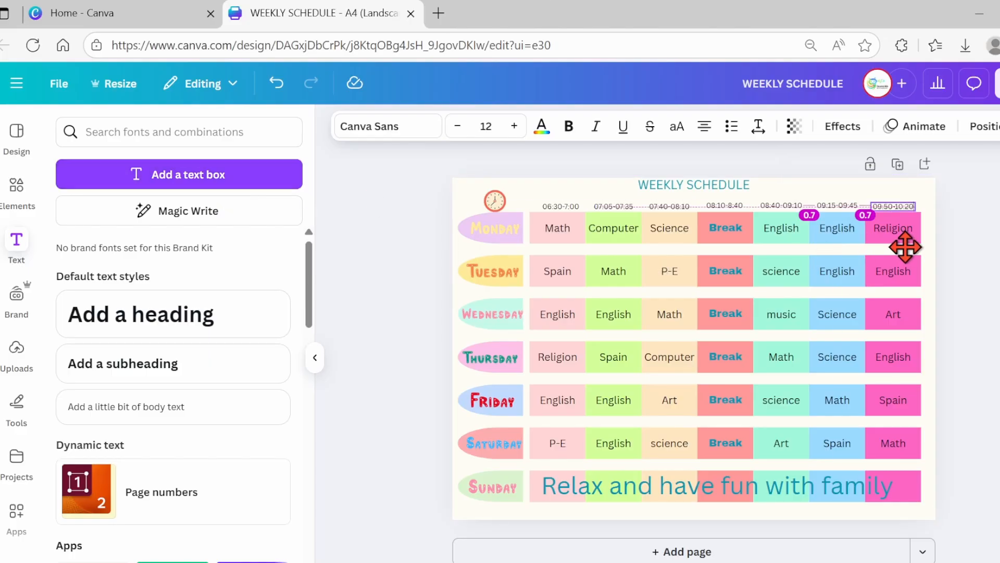
{"action": "left_click", "coordinate": [992, 256]}
- Search the elements for school supplies with an orientation filter and place a small pencil cup graphic in the page's top-right corner
{"action": "left_click", "coordinate": [16, 187]}
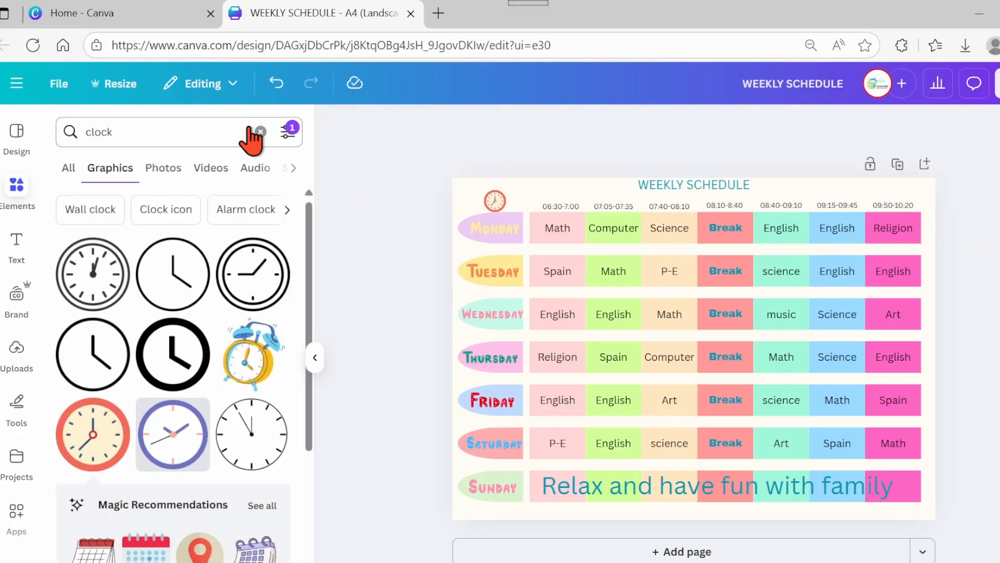
{"action": "left_click", "coordinate": [252, 133]}
{"action": "type", "text": "school"}
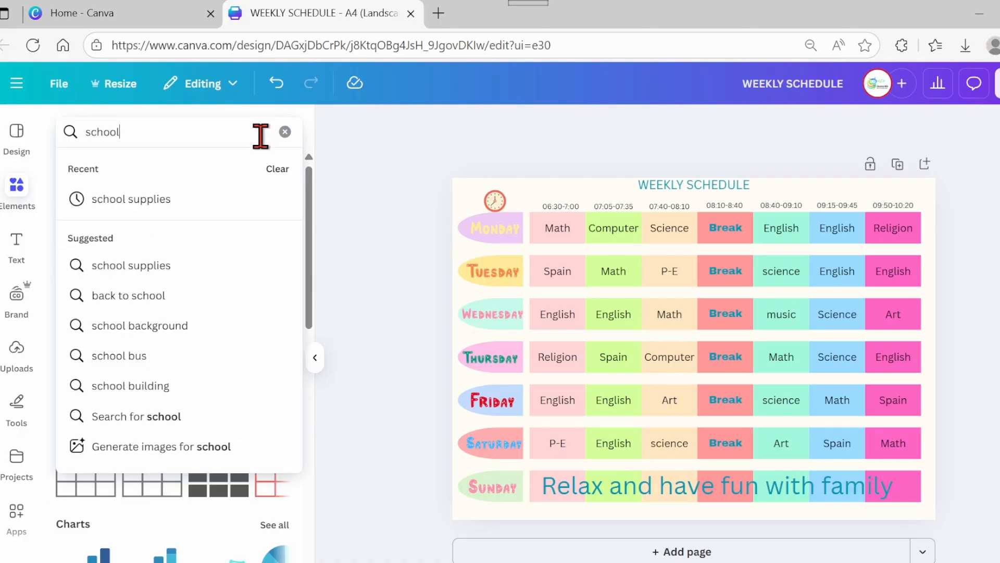
{"action": "left_click", "coordinate": [188, 200]}
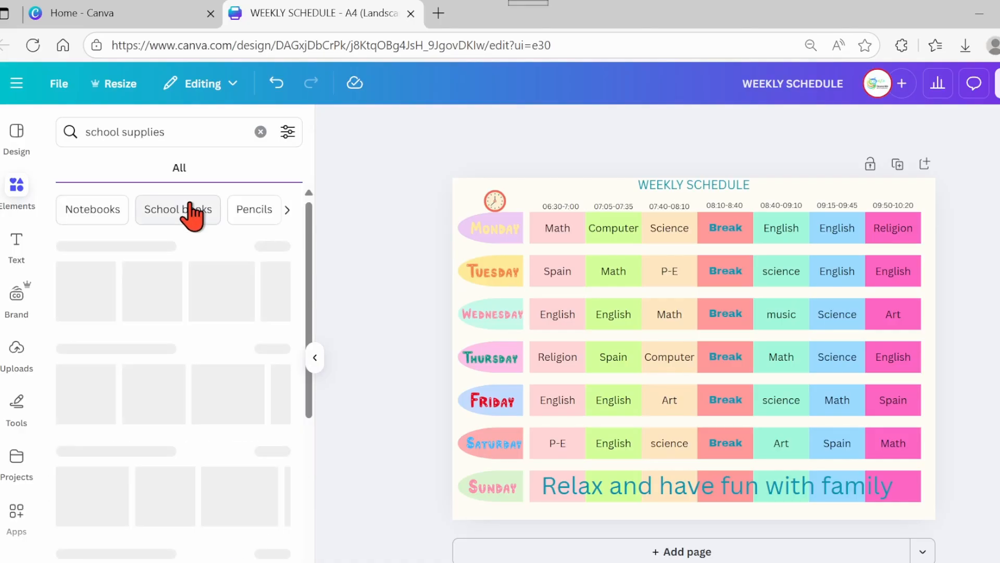
{"action": "left_click", "coordinate": [287, 132]}
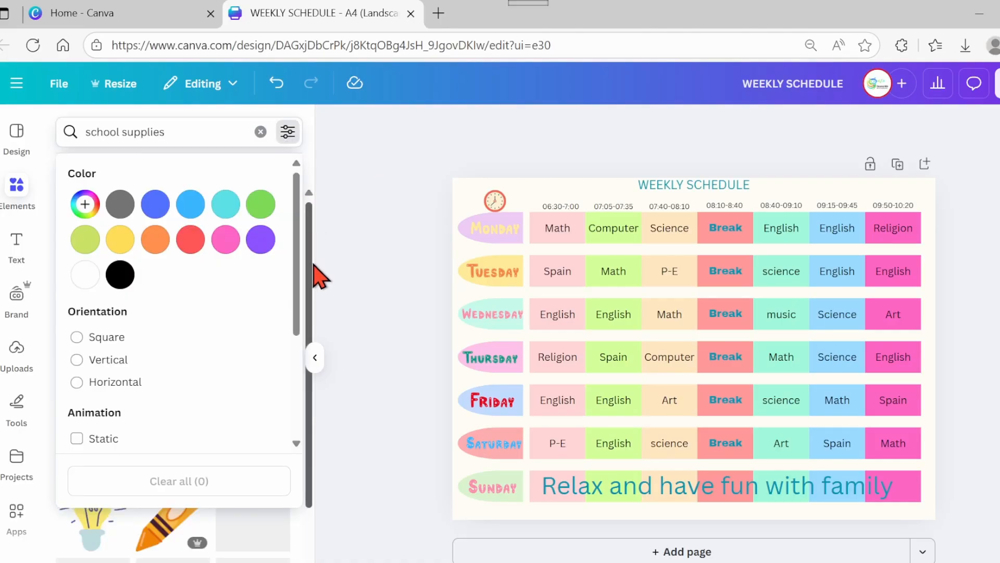
{"action": "scroll", "coordinate": [301, 351], "scroll_direction": "down", "scroll_amount": 3}
{"action": "left_click", "coordinate": [97, 344]}
{"action": "left_click", "coordinate": [338, 298]}
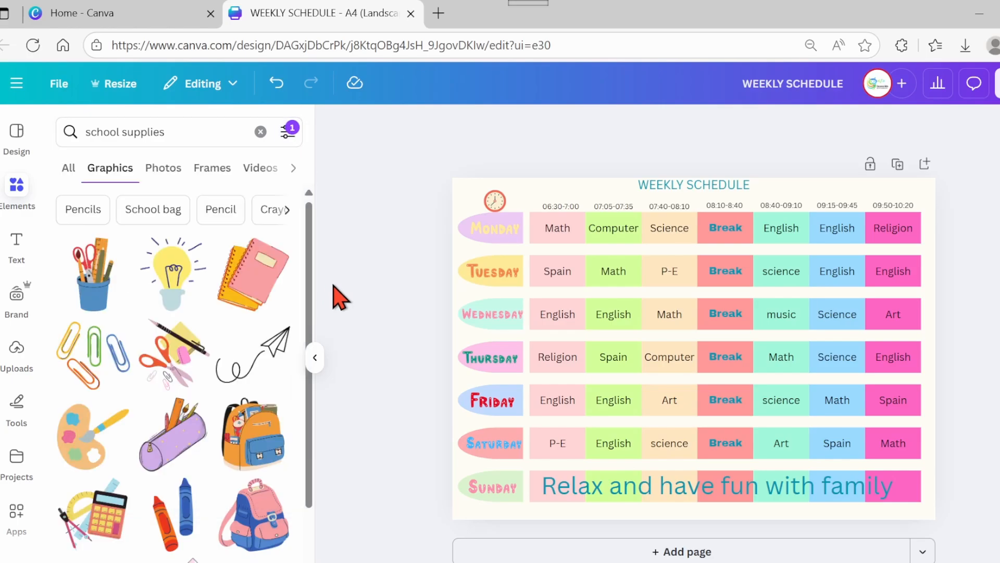
{"action": "left_click", "coordinate": [109, 300]}
{"action": "mouse_move", "coordinate": [732, 280]}
{"action": "left_mouse_down"}
{"action": "mouse_move", "coordinate": [670, 391]}
{"action": "mouse_move", "coordinate": [928, 197]}
{"action": "left_mouse_up"}
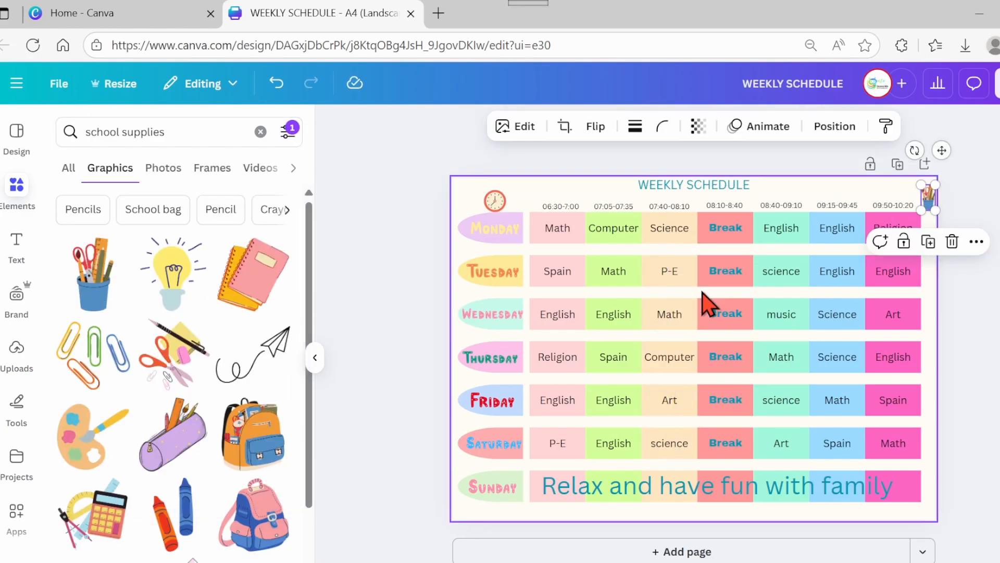
- Insert the paint palette graphic, shrink it and place it beside the Friday Art box
{"action": "left_click", "coordinate": [102, 445]}
{"action": "left_click_drag", "start_coordinate": [760, 282], "coordinate": [658, 385]}
{"action": "left_click_drag", "start_coordinate": [646, 401], "coordinate": [707, 374]}
- Insert the pencil case graphic, shrink it and place it between the Friday and Saturday tabs
{"action": "left_click", "coordinate": [167, 467]}
{"action": "left_click_drag", "start_coordinate": [820, 212], "coordinate": [588, 465]}
{"action": "left_click_drag", "start_coordinate": [591, 517], "coordinate": [483, 467]}
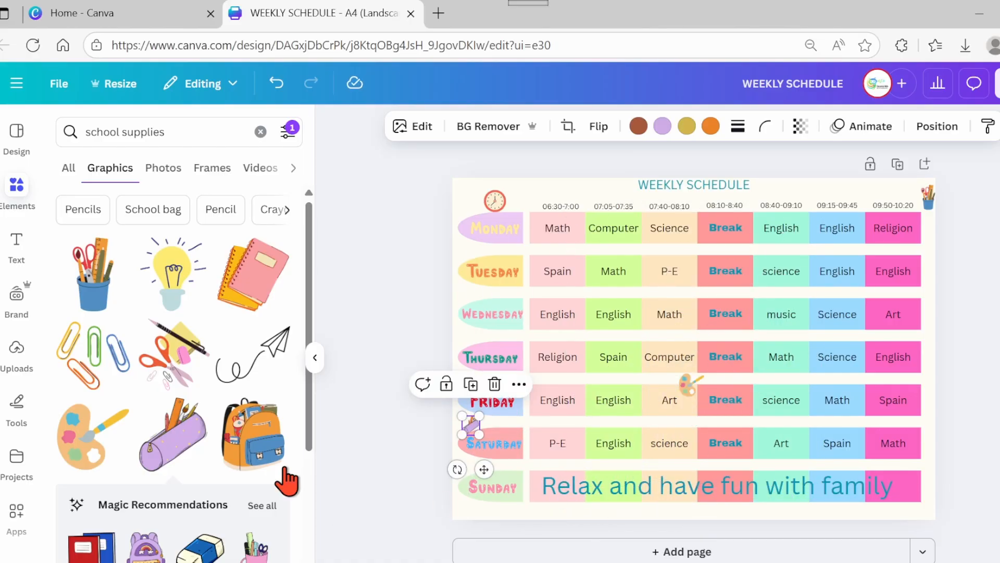
- Insert the paper clips graphic, shrink it and place it between the Saturday P-E and English boxes
{"action": "left_click", "coordinate": [90, 383]}
{"action": "left_click_drag", "start_coordinate": [766, 281], "coordinate": [642, 399]}
{"action": "left_click_drag", "start_coordinate": [645, 455], "coordinate": [593, 470]}
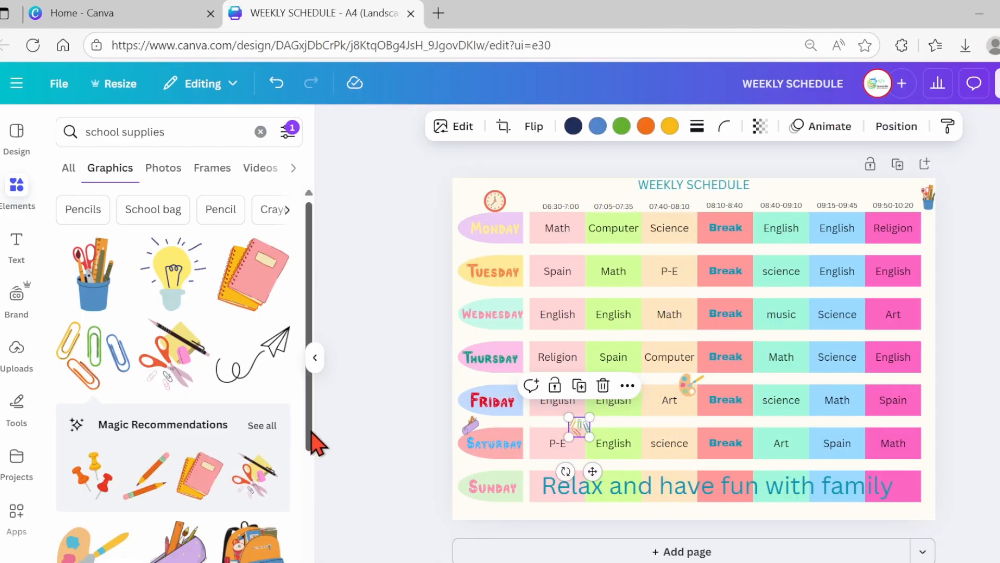
- Insert the light bulb graphic, shrink it and place it near the Friday science and Math boxes
{"action": "left_click_drag", "start_coordinate": [311, 433], "coordinate": [311, 440]}
{"action": "left_click", "coordinate": [172, 268]}
{"action": "left_click_drag", "start_coordinate": [692, 451], "coordinate": [613, 413]}
{"action": "left_click_drag", "start_coordinate": [708, 261], "coordinate": [803, 393]}
{"action": "left_click_drag", "start_coordinate": [812, 370], "coordinate": [804, 386]}
- Insert the notebook graphic, shrink it and place it between the Wednesday and Thursday rows near the first column
{"action": "left_click_drag", "start_coordinate": [306, 448], "coordinate": [306, 454]}
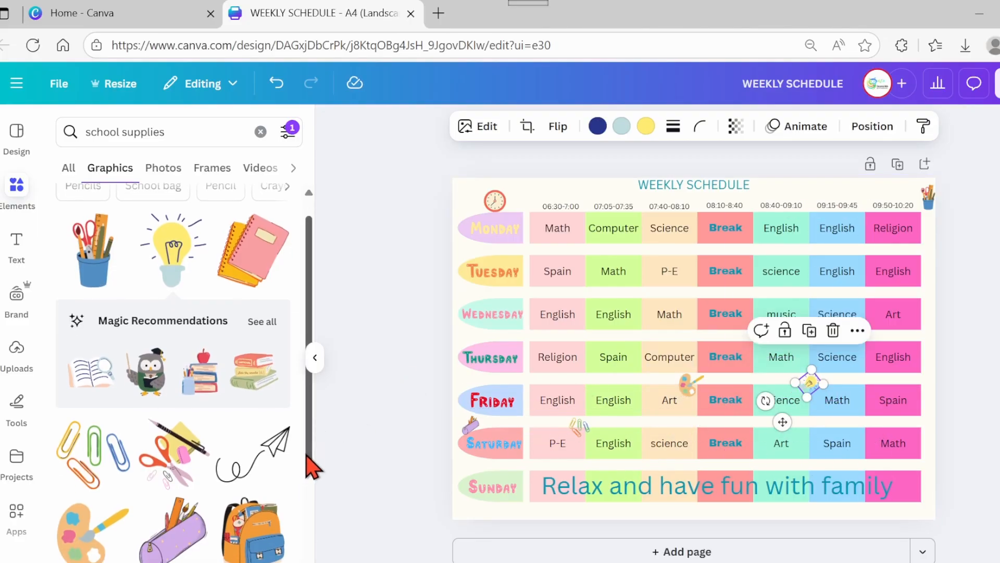
{"action": "left_click", "coordinate": [252, 253]}
{"action": "left_click_drag", "start_coordinate": [757, 282], "coordinate": [576, 333]}
{"action": "left_click_drag", "start_coordinate": [307, 438], "coordinate": [306, 549]}
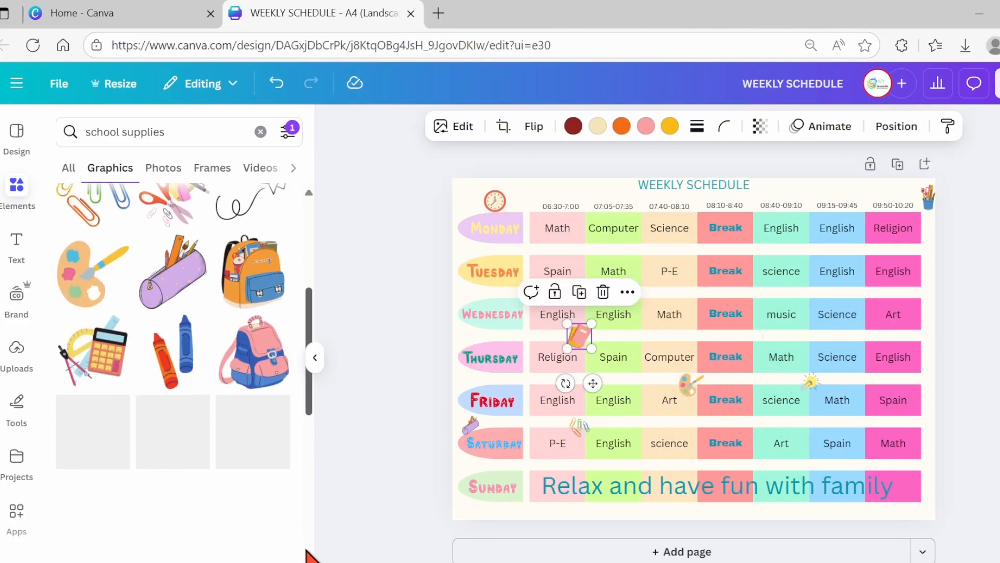
- Add small calculator and crayons graphics near the Saturday Break box and the Wednesday music box
{"action": "left_click", "coordinate": [94, 351]}
{"action": "left_click_drag", "start_coordinate": [758, 284], "coordinate": [757, 426]}
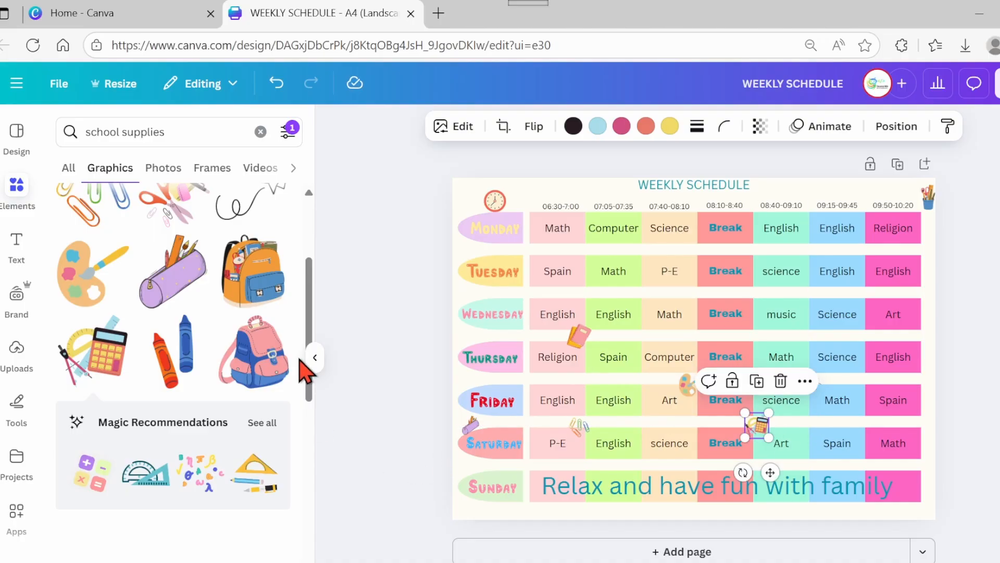
{"action": "left_click", "coordinate": [172, 352]}
{"action": "left_click_drag", "start_coordinate": [756, 265], "coordinate": [803, 299]}
{"action": "left_click_drag", "start_coordinate": [309, 396], "coordinate": [308, 482]}
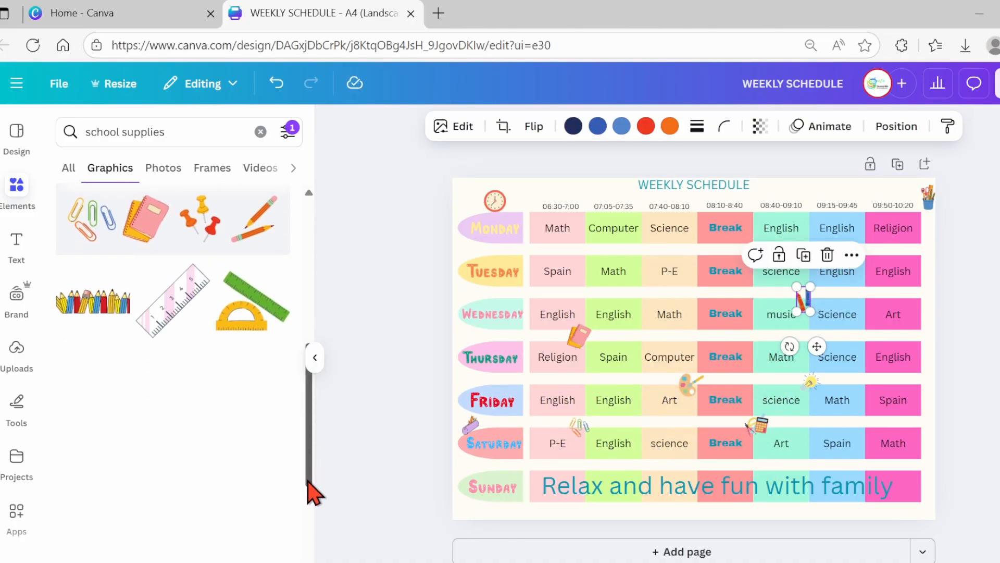
- Insert the ruler and protractor graphic, shrink and rotate it, and place it between the Wednesday English and Math boxes
{"action": "left_click", "coordinate": [253, 300]}
{"action": "left_click_drag", "start_coordinate": [771, 282], "coordinate": [641, 297]}
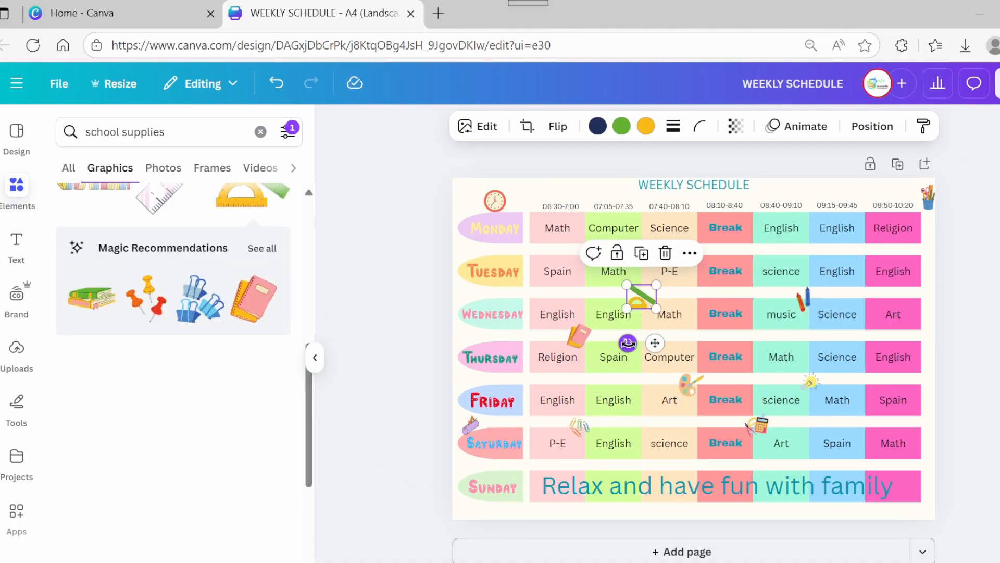
{"action": "left_click_drag", "start_coordinate": [628, 343], "coordinate": [606, 333]}
{"action": "left_click_drag", "start_coordinate": [309, 406], "coordinate": [308, 462]}
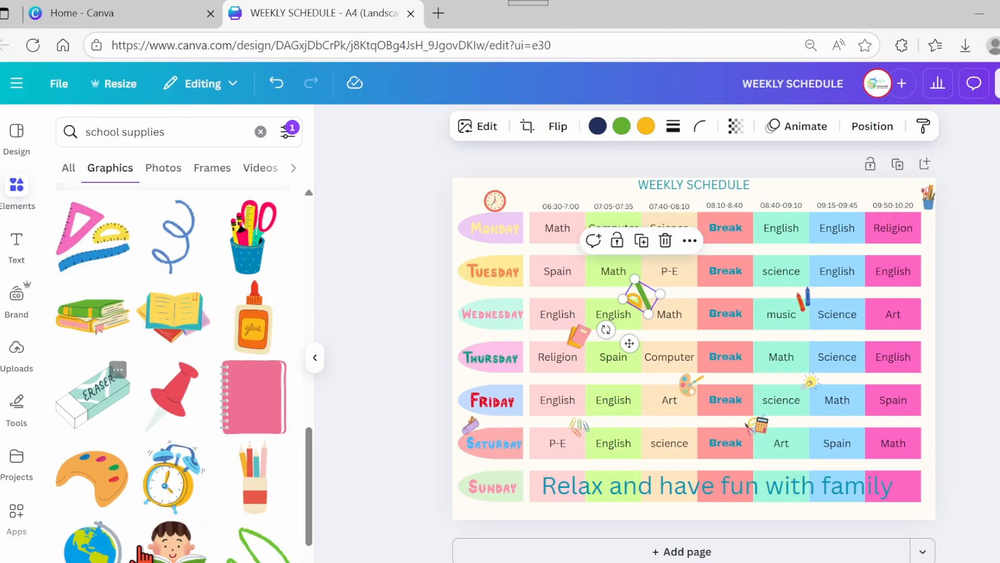
- Insert the globe graphic, shrink it and place it beside the Monday and Tuesday tabs
{"action": "left_click", "coordinate": [109, 547]}
{"action": "left_click_drag", "start_coordinate": [802, 209], "coordinate": [607, 462]}
{"action": "left_click_drag", "start_coordinate": [607, 522], "coordinate": [546, 298]}
{"action": "left_click_drag", "start_coordinate": [309, 448], "coordinate": [307, 529]}
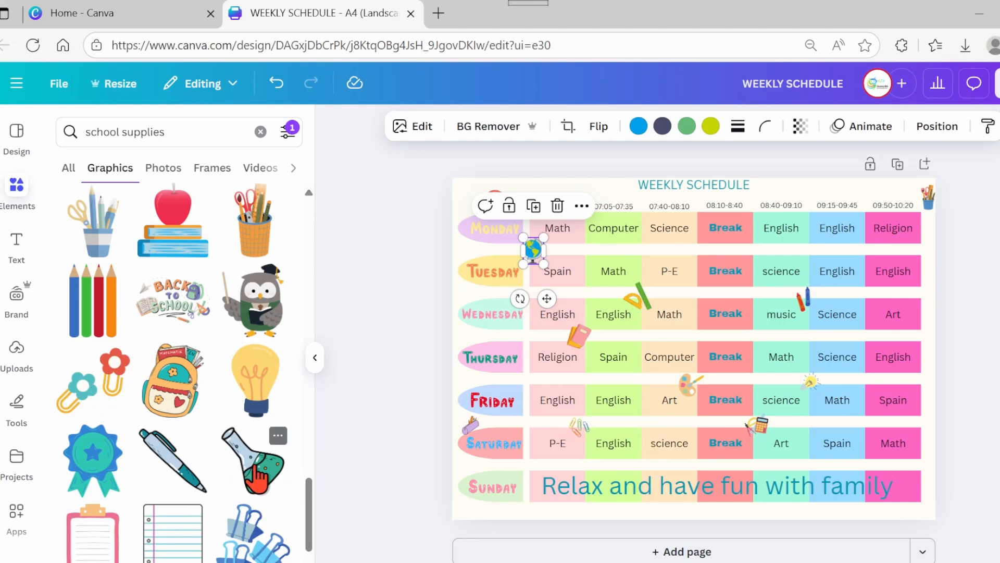
- Insert the flask graphic, shrink it and place it above the Tuesday Break box
{"action": "left_click", "coordinate": [254, 468]}
{"action": "left_click_drag", "start_coordinate": [825, 213], "coordinate": [580, 469]}
{"action": "left_click_drag", "start_coordinate": [589, 523], "coordinate": [721, 295]}
- Insert another small school graphic, rotate it and place it between the Monday and Tuesday rows near the last columns
{"action": "left_click_drag", "start_coordinate": [311, 497], "coordinate": [313, 536]}
{"action": "left_click", "coordinate": [253, 401]}
{"action": "left_click_drag", "start_coordinate": [744, 282], "coordinate": [661, 393]}
{"action": "left_click_drag", "start_coordinate": [639, 450], "coordinate": [606, 410]}
{"action": "mouse_move", "coordinate": [612, 426]}
{"action": "left_mouse_down"}
{"action": "mouse_move", "coordinate": [670, 324]}
{"action": "mouse_move", "coordinate": [778, 315]}
{"action": "mouse_move", "coordinate": [838, 253]}
{"action": "left_mouse_up"}
{"action": "left_click_drag", "start_coordinate": [310, 497], "coordinate": [311, 559]}
{"action": "left_click_drag", "start_coordinate": [307, 518], "coordinate": [309, 561]}
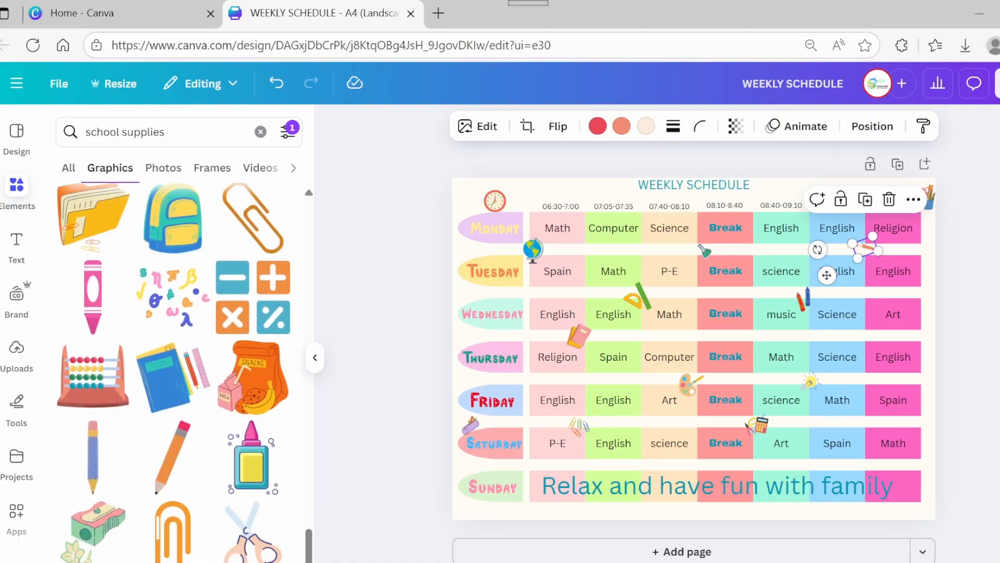
- Insert the abacus graphic, shrink it and place it above the Tuesday Math box
{"action": "left_click", "coordinate": [72, 392]}
{"action": "left_click_drag", "start_coordinate": [769, 285], "coordinate": [642, 394]}
{"action": "left_click_drag", "start_coordinate": [643, 448], "coordinate": [647, 287]}
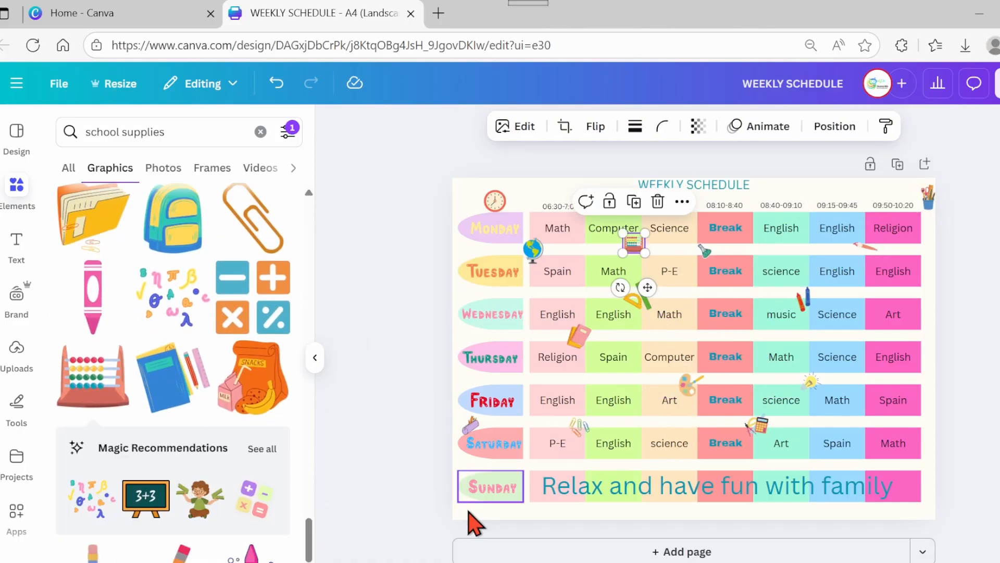
{"action": "scroll", "coordinate": [167, 416], "scroll_direction": "down", "scroll_amount": 5}
- Insert the desk lamp graphic, shrink it and place it beside the Saturday science box
{"action": "left_click", "coordinate": [93, 344]}
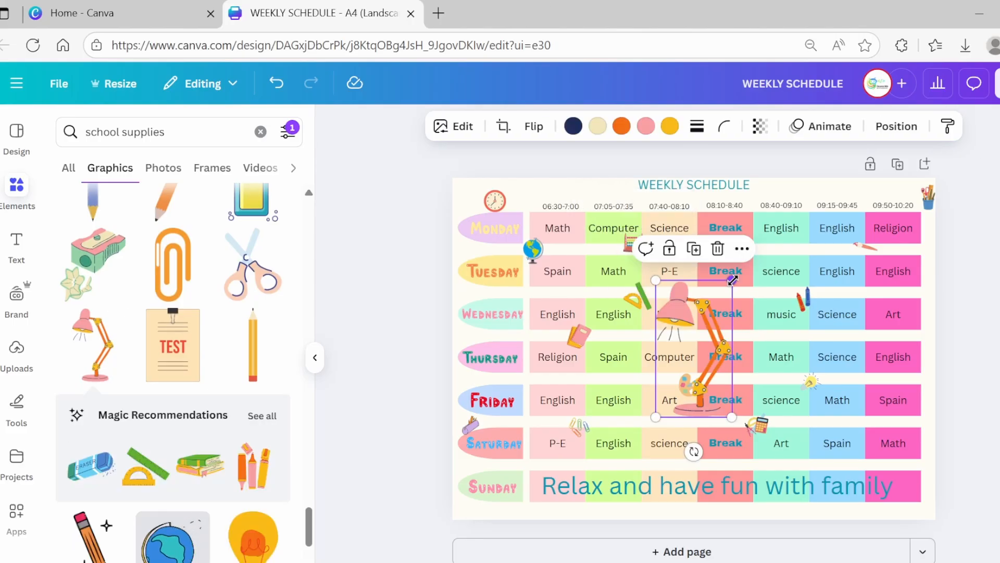
{"action": "left_click_drag", "start_coordinate": [733, 280], "coordinate": [674, 384]}
{"action": "left_click_drag", "start_coordinate": [677, 449], "coordinate": [702, 487]}
{"action": "scroll", "coordinate": [173, 373], "scroll_direction": "down", "scroll_amount": 4}
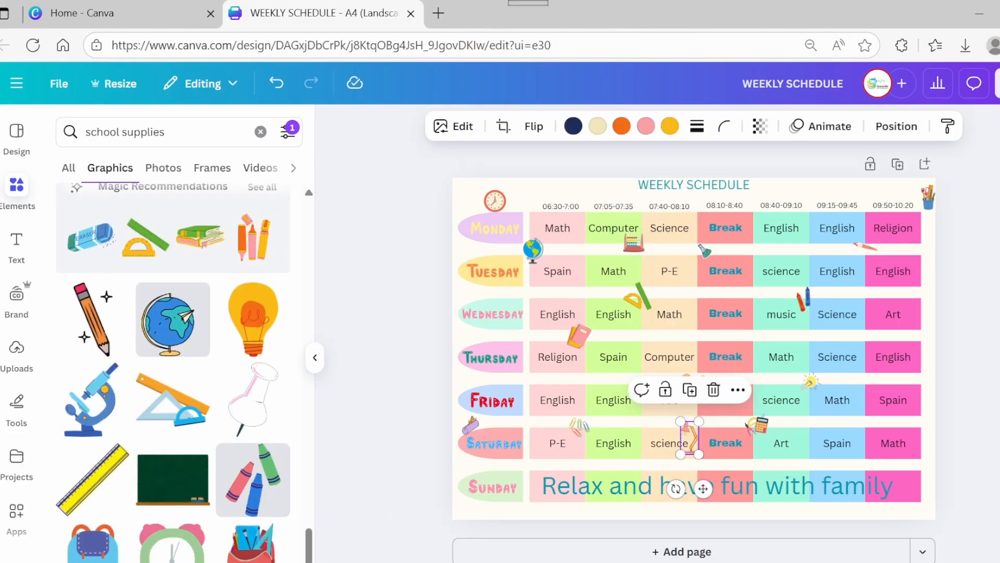
- Insert the pencil graphic, shrink it and place it between the Wednesday and Thursday rows near the last column
{"action": "left_click", "coordinate": [84, 492]}
{"action": "left_click_drag", "start_coordinate": [769, 274], "coordinate": [652, 391]}
{"action": "left_click_drag", "start_coordinate": [649, 458], "coordinate": [879, 383]}
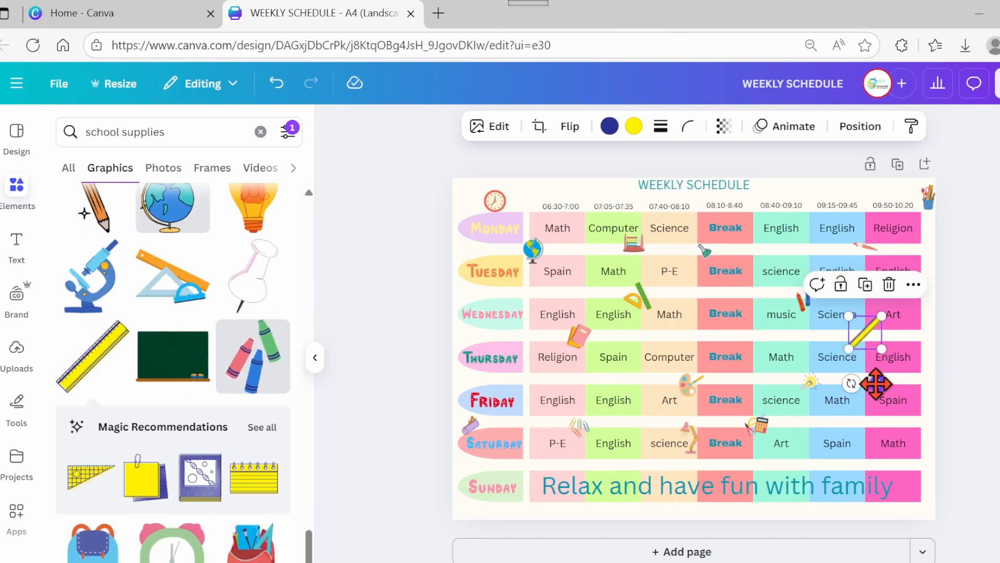
- Insert a small school-supply graphic, shrink it and place it at the top edge of the Monday English box
{"action": "scroll", "coordinate": [173, 372], "scroll_direction": "down", "scroll_amount": 1}
{"action": "scroll", "coordinate": [173, 372], "scroll_direction": "down", "scroll_amount": 10}
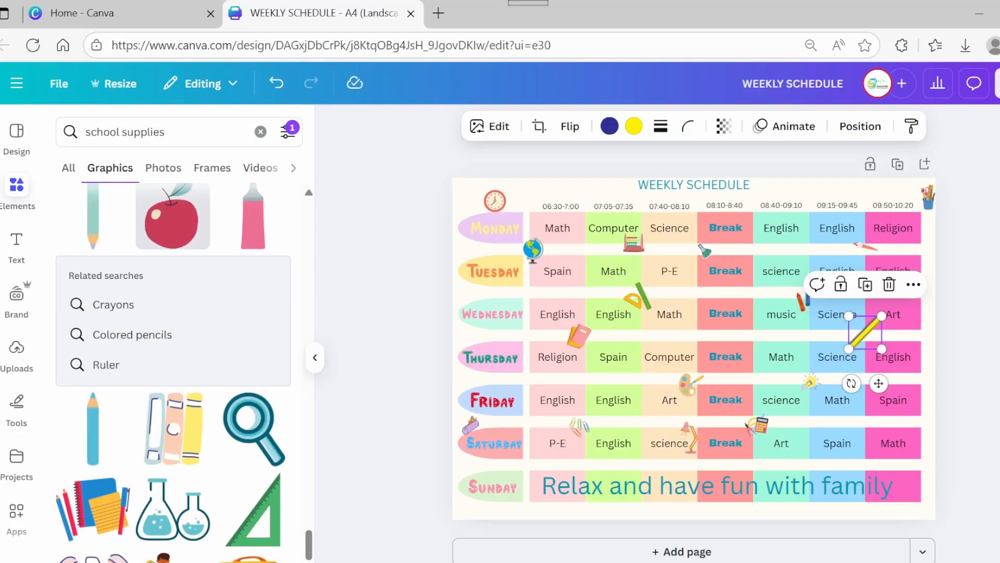
{"action": "scroll", "coordinate": [173, 372], "scroll_direction": "down", "scroll_amount": 10}
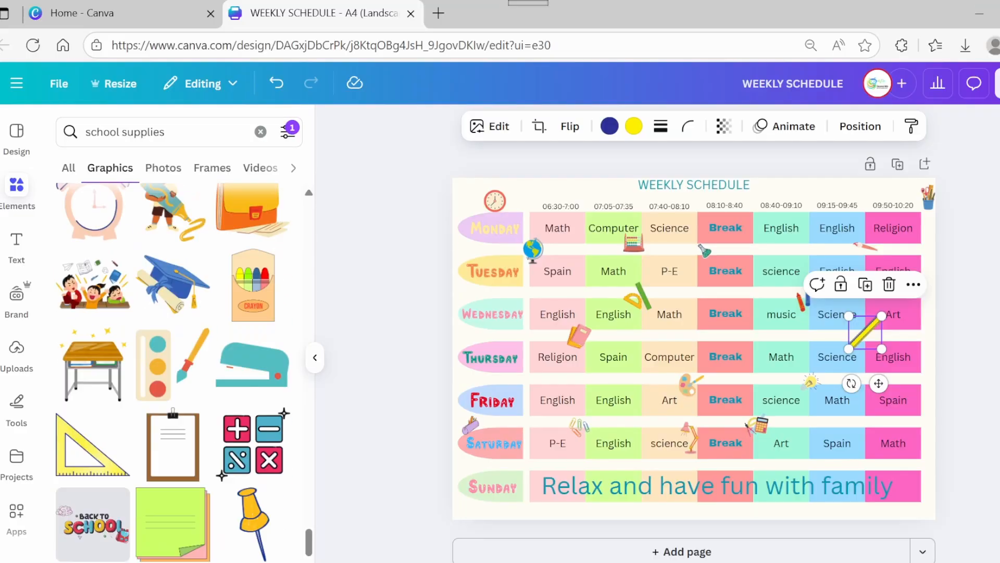
{"action": "scroll", "coordinate": [173, 372], "scroll_direction": "down", "scroll_amount": 10}
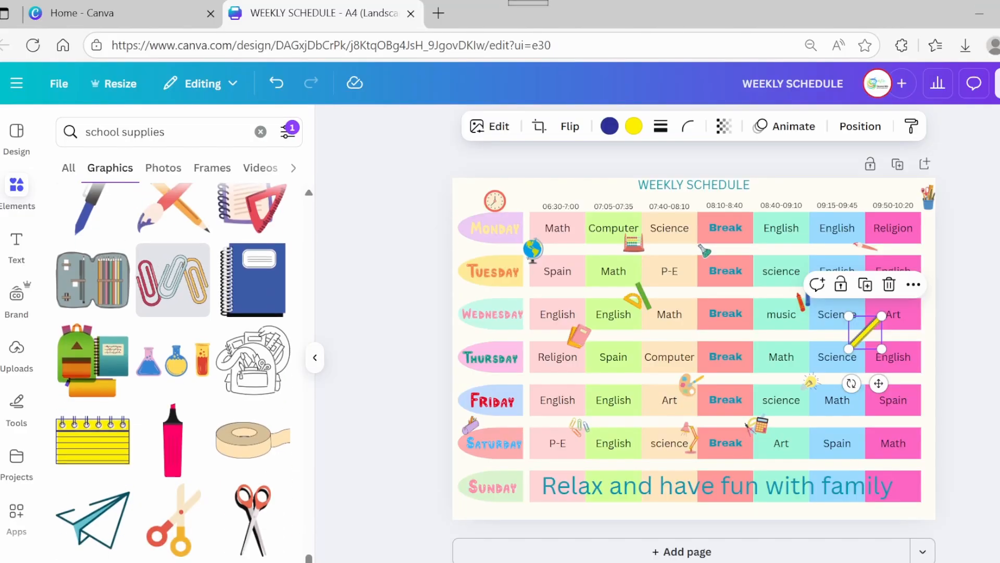
{"action": "left_click", "coordinate": [252, 382]}
{"action": "left_click_drag", "start_coordinate": [790, 292], "coordinate": [614, 394]}
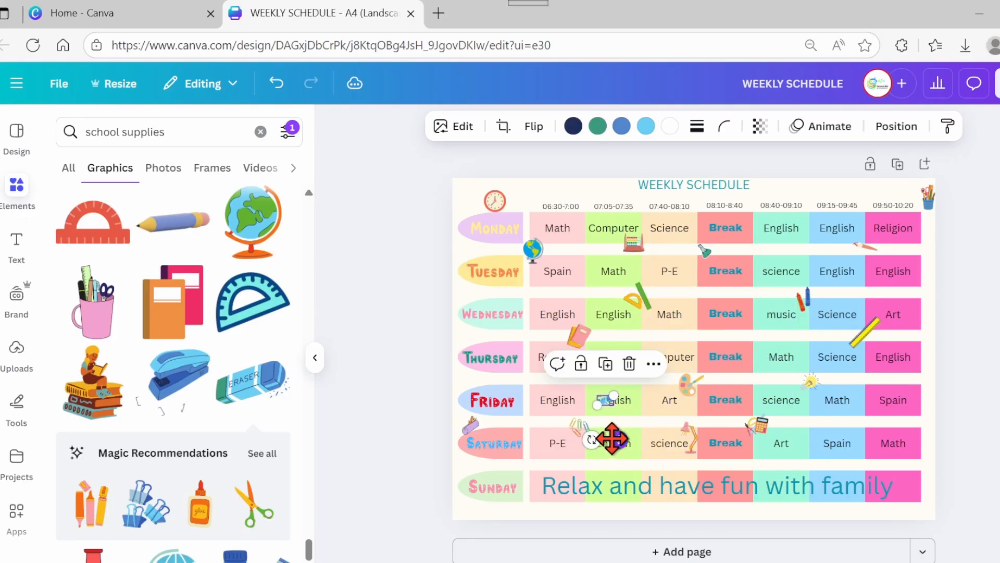
{"action": "left_click_drag", "start_coordinate": [616, 439], "coordinate": [809, 256]}
- Insert a yellow pencil graphic, shrink it and place it upright at the left of the Saturday Math box
{"action": "scroll", "coordinate": [257, 406], "scroll_direction": "down", "scroll_amount": 5}
{"action": "left_click", "coordinate": [257, 409]}
{"action": "left_click_drag", "start_coordinate": [711, 281], "coordinate": [688, 375]}
{"action": "mouse_move", "coordinate": [696, 453]}
{"action": "left_mouse_down"}
{"action": "mouse_move", "coordinate": [777, 511]}
{"action": "mouse_move", "coordinate": [883, 494]}
{"action": "left_mouse_up"}
{"action": "left_click_drag", "start_coordinate": [875, 417], "coordinate": [870, 435]}
{"action": "left_click_drag", "start_coordinate": [881, 494], "coordinate": [887, 476]}
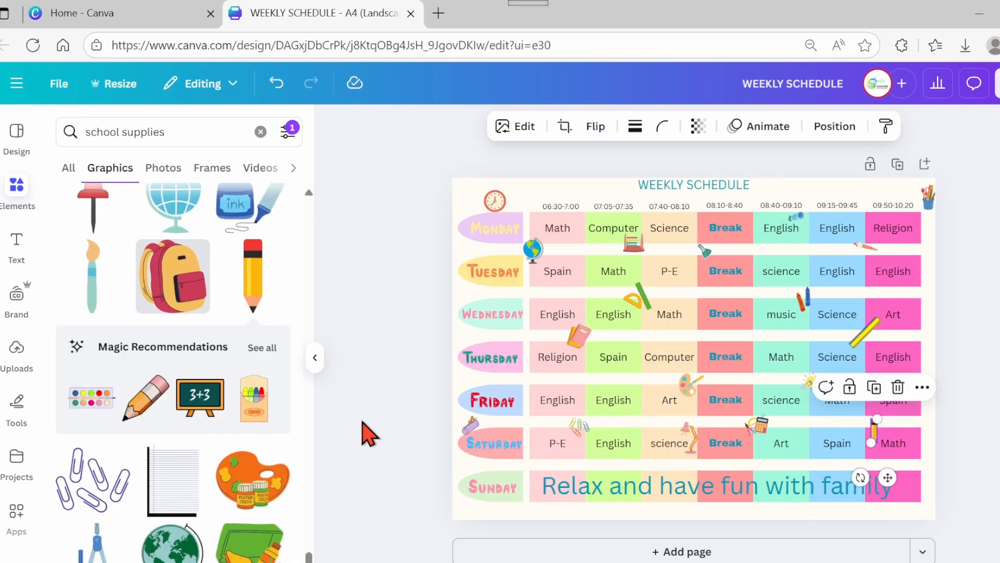
- Nudge the geometry-set, flask and paint-palette graphics into slightly different positions on the schedule
{"action": "mouse_move", "coordinate": [642, 296]}
{"action": "left_mouse_down"}
{"action": "mouse_move", "coordinate": [697, 301]}
{"action": "mouse_move", "coordinate": [697, 314]}
{"action": "left_mouse_up"}
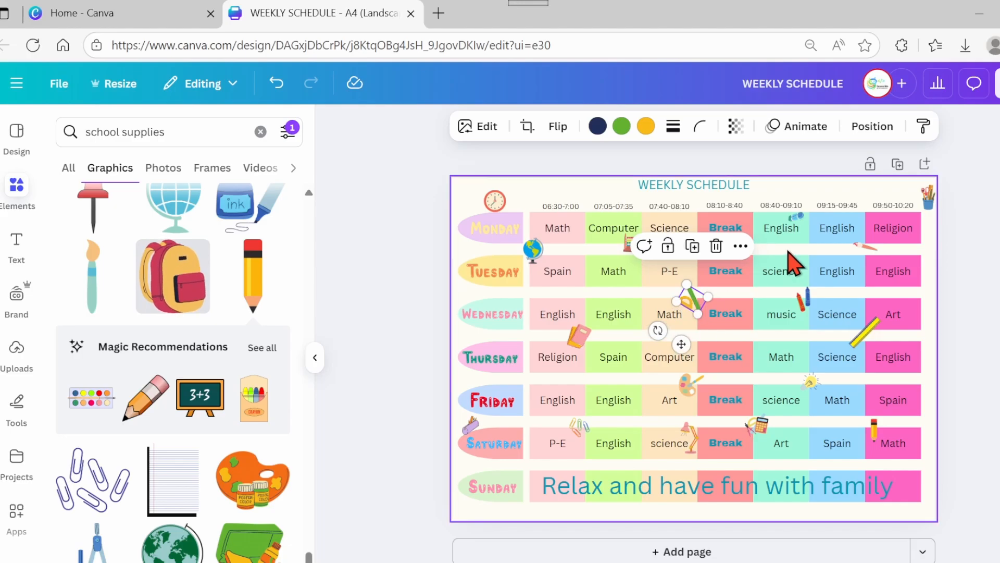
{"action": "left_click", "coordinate": [787, 252]}
{"action": "left_click_drag", "start_coordinate": [708, 247], "coordinate": [745, 245]}
{"action": "left_click_drag", "start_coordinate": [688, 386], "coordinate": [658, 385]}
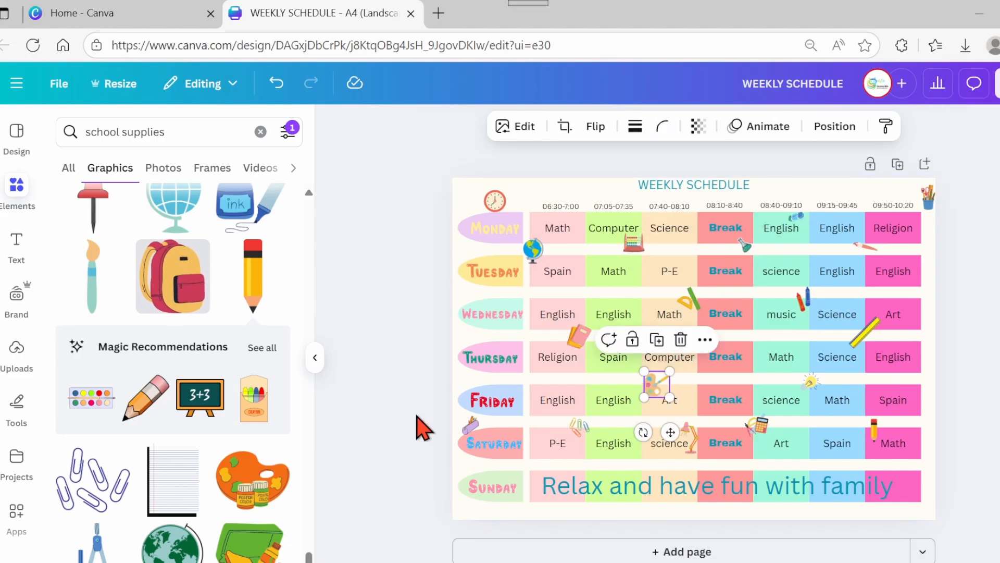
- Insert the yellow bell graphic, shrink it and place it above the Wednesday tab
{"action": "scroll", "coordinate": [173, 365], "scroll_direction": "down", "scroll_amount": 10}
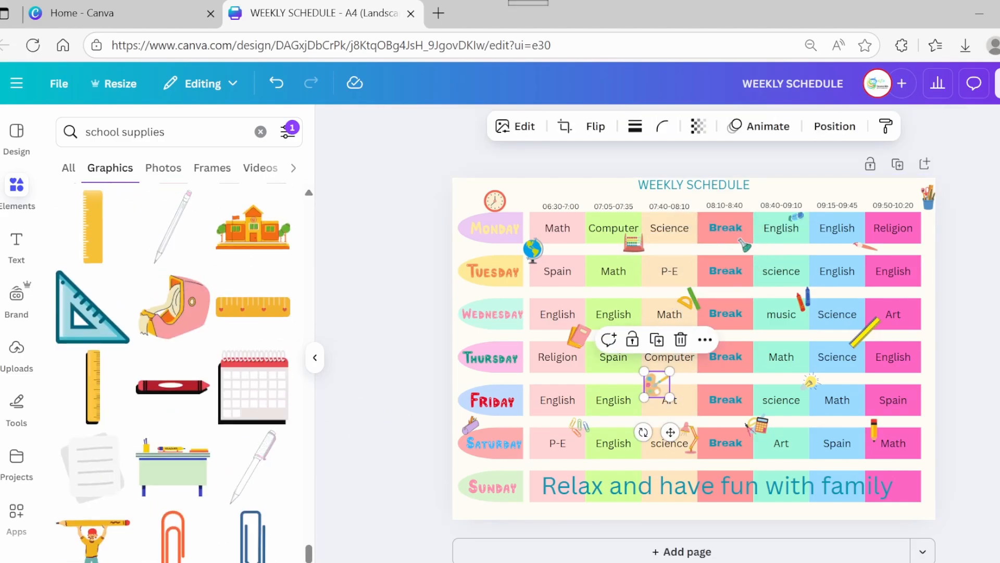
{"action": "scroll", "coordinate": [173, 365], "scroll_direction": "down", "scroll_amount": 10}
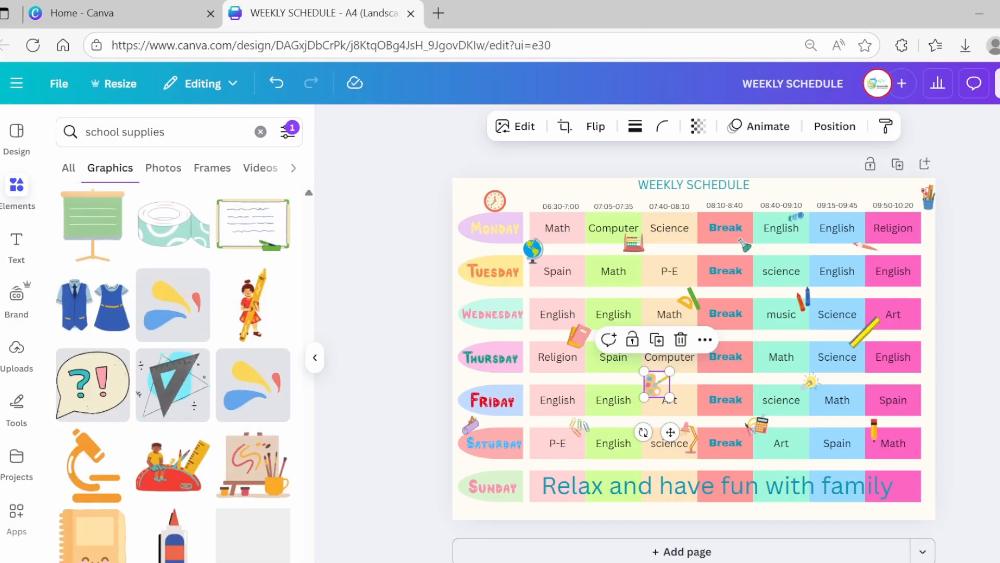
{"action": "scroll", "coordinate": [173, 365], "scroll_direction": "down", "scroll_amount": 10}
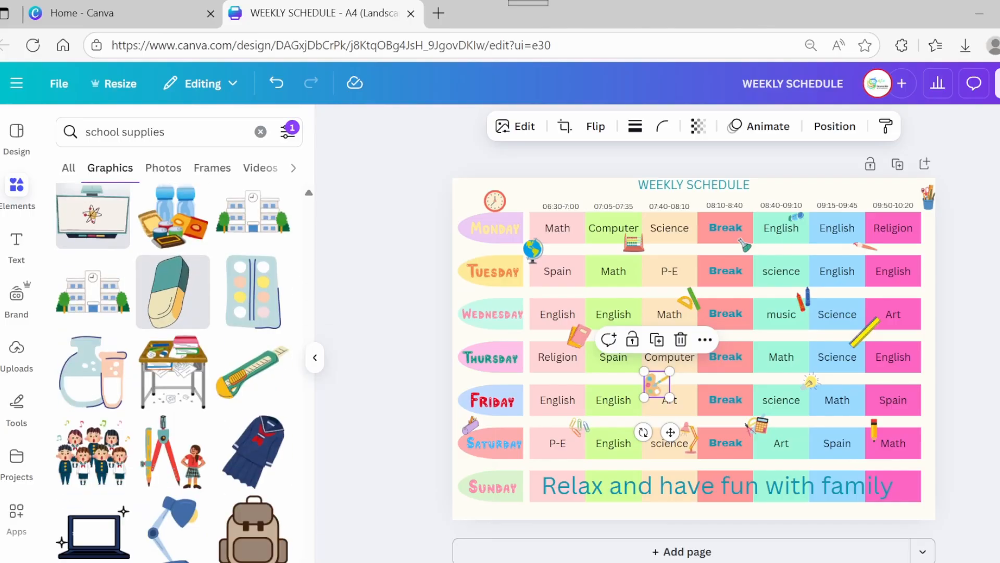
{"action": "scroll", "coordinate": [173, 365], "scroll_direction": "down", "scroll_amount": 10}
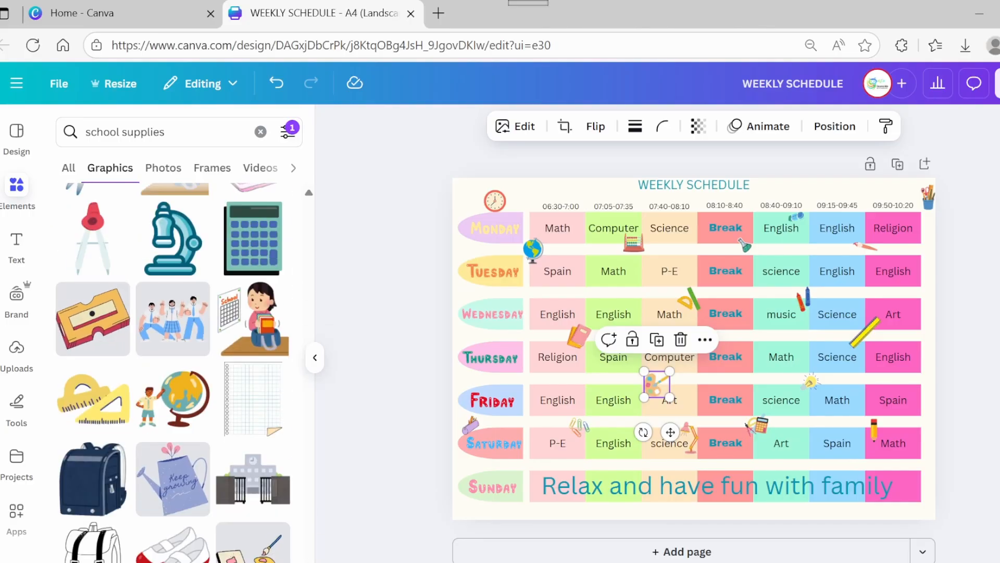
{"action": "scroll", "coordinate": [172, 365], "scroll_direction": "down", "scroll_amount": 10}
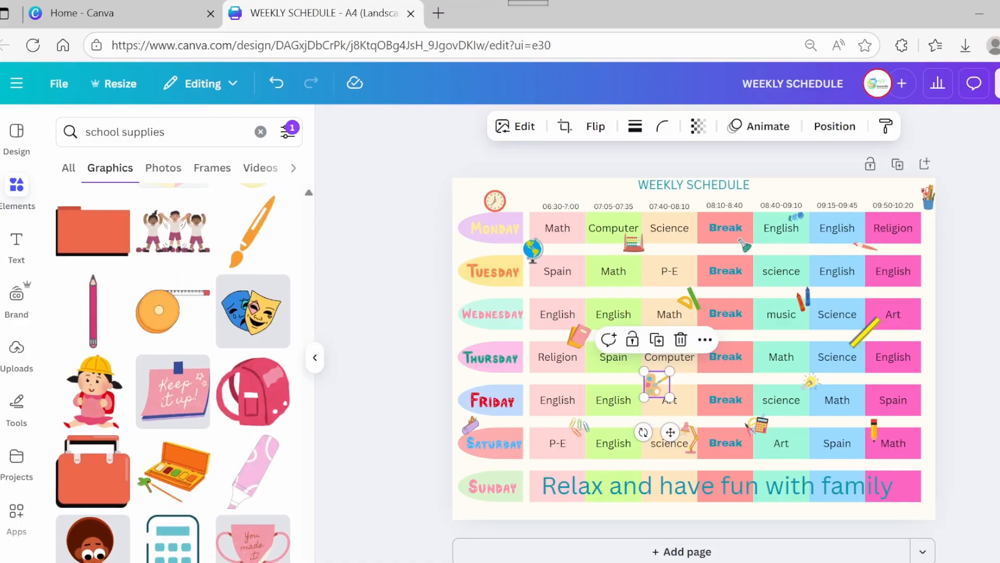
{"action": "scroll", "coordinate": [173, 364], "scroll_direction": "down", "scroll_amount": 3}
{"action": "left_click", "coordinate": [93, 341]}
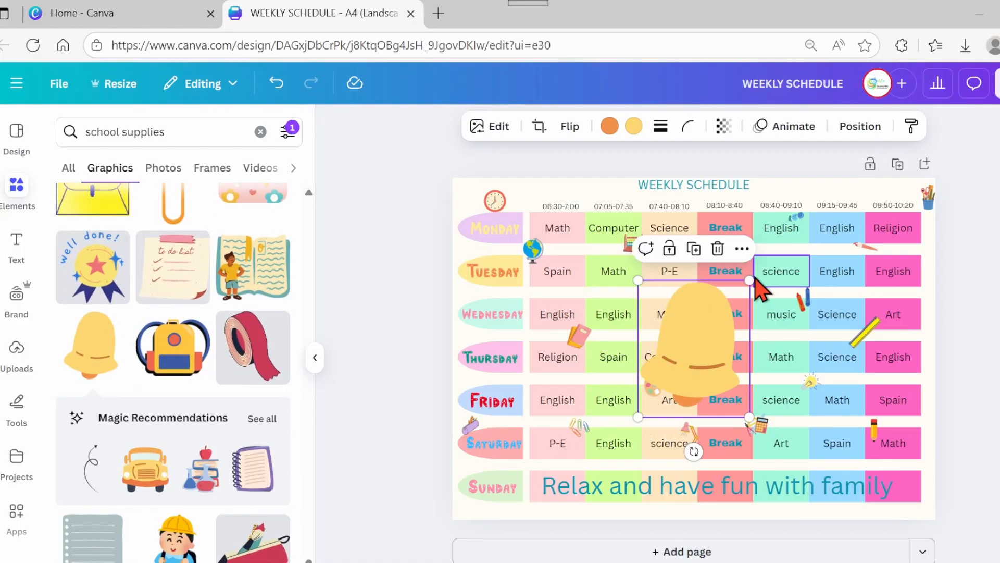
{"action": "left_click_drag", "start_coordinate": [748, 279], "coordinate": [664, 384]}
{"action": "left_click_drag", "start_coordinate": [660, 451], "coordinate": [473, 344]}
{"action": "left_click_drag", "start_coordinate": [453, 278], "coordinate": [461, 289]}
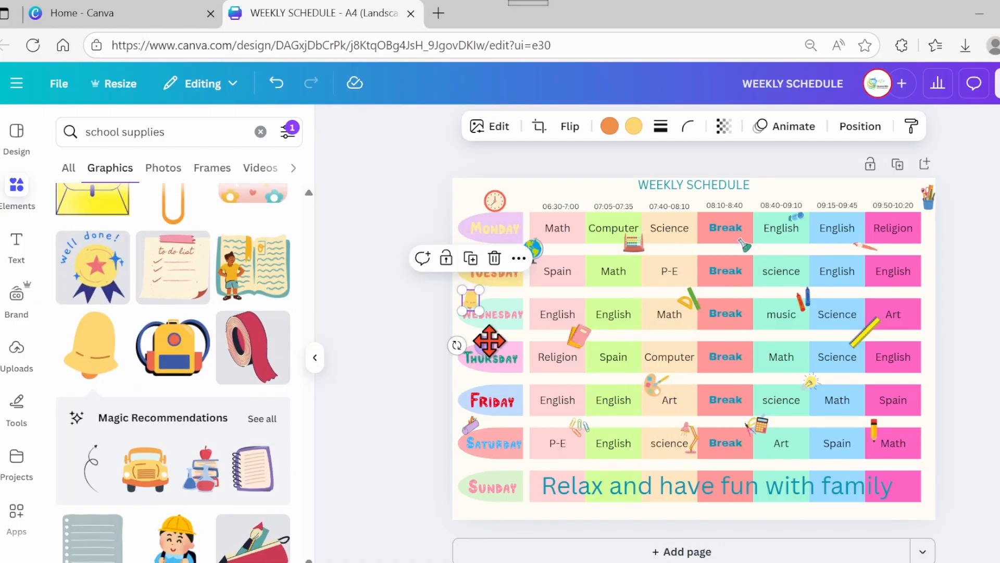
{"action": "left_click_drag", "start_coordinate": [488, 341], "coordinate": [496, 342]}
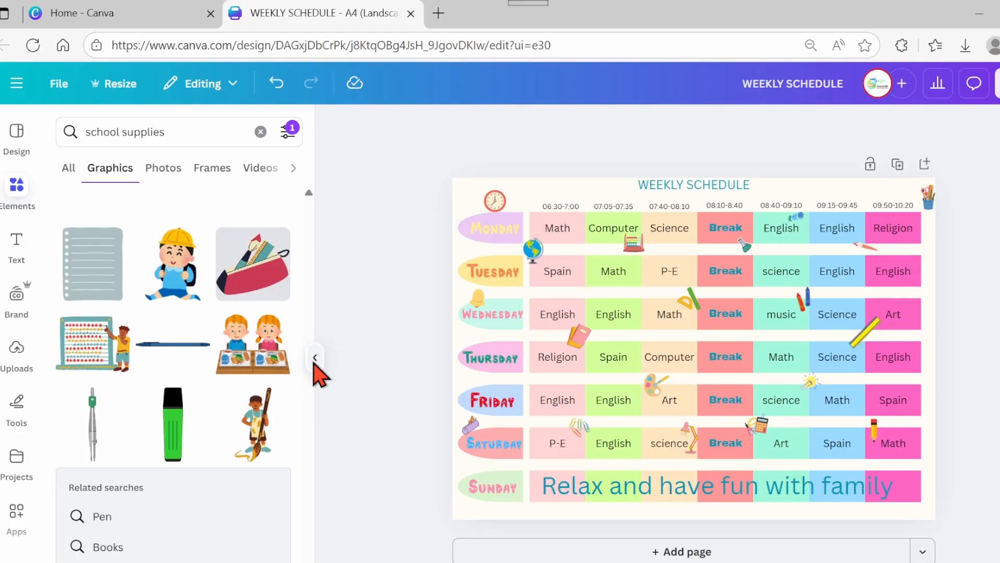
{"action": "left_click", "coordinate": [314, 359]}
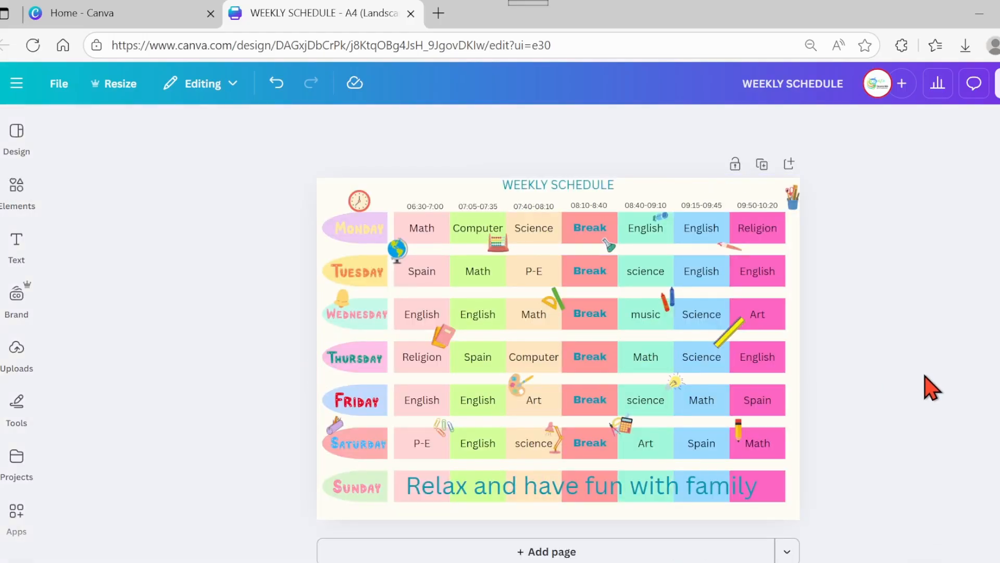
- Search the graphics for shape and insert a pink brush-stroke shape behind the WEEKLY SCHEDULE title, stretched to cover it
{"action": "scroll", "coordinate": [926, 376], "scroll_direction": "up", "scroll_amount": 5}
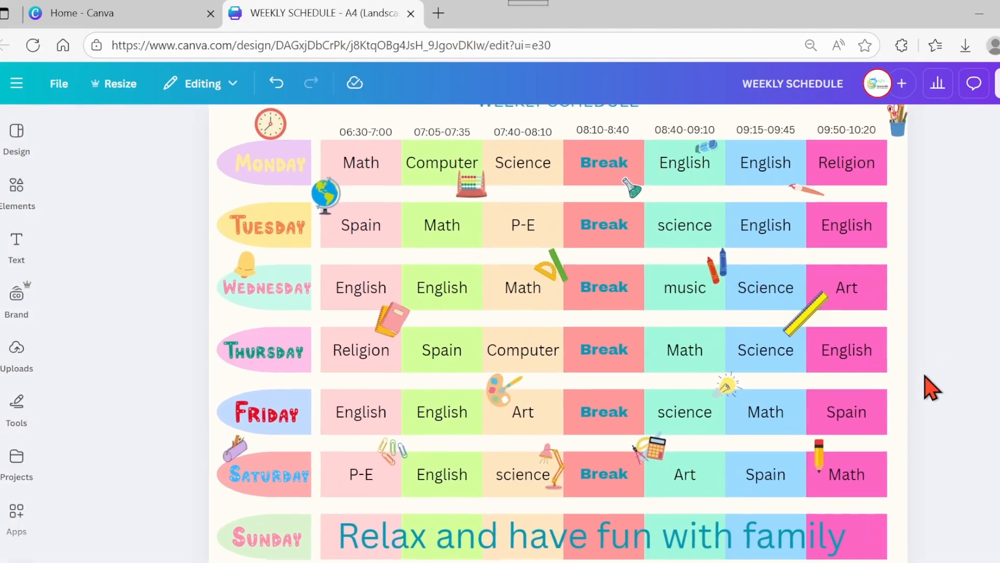
{"action": "scroll", "coordinate": [930, 388], "scroll_direction": "down", "scroll_amount": 2}
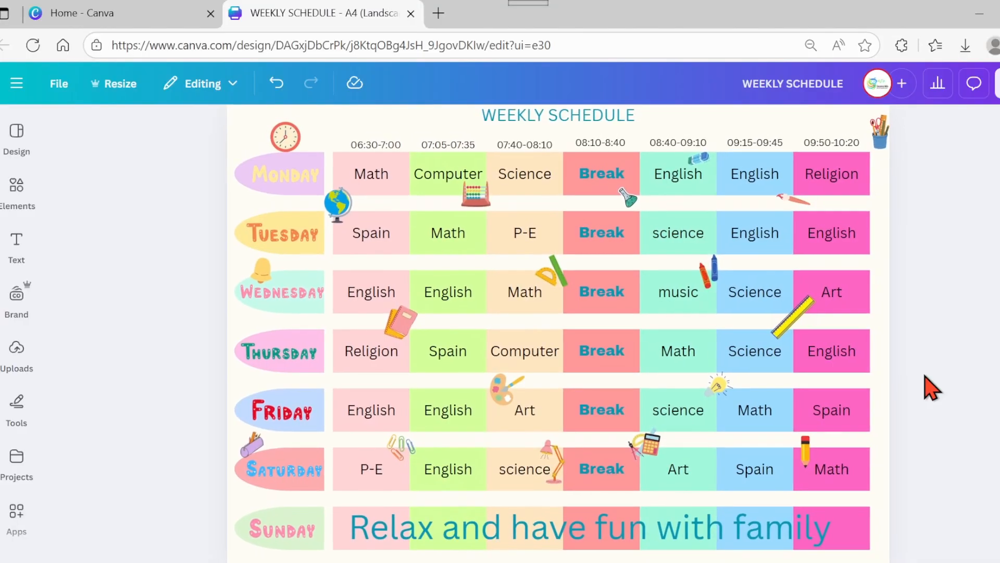
{"action": "left_click", "coordinate": [17, 187]}
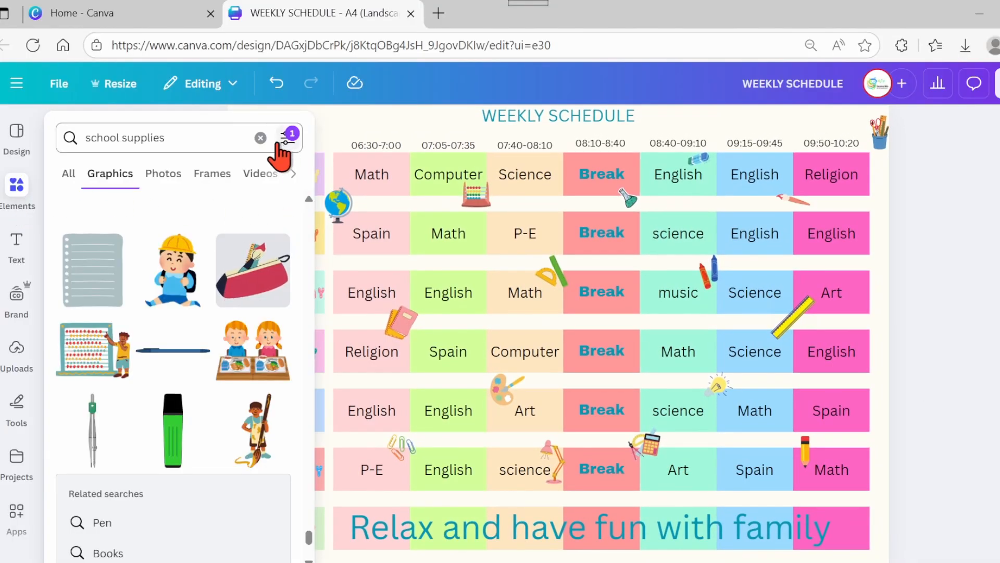
{"action": "left_click", "coordinate": [212, 136]}
{"action": "key", "text": "Return"}
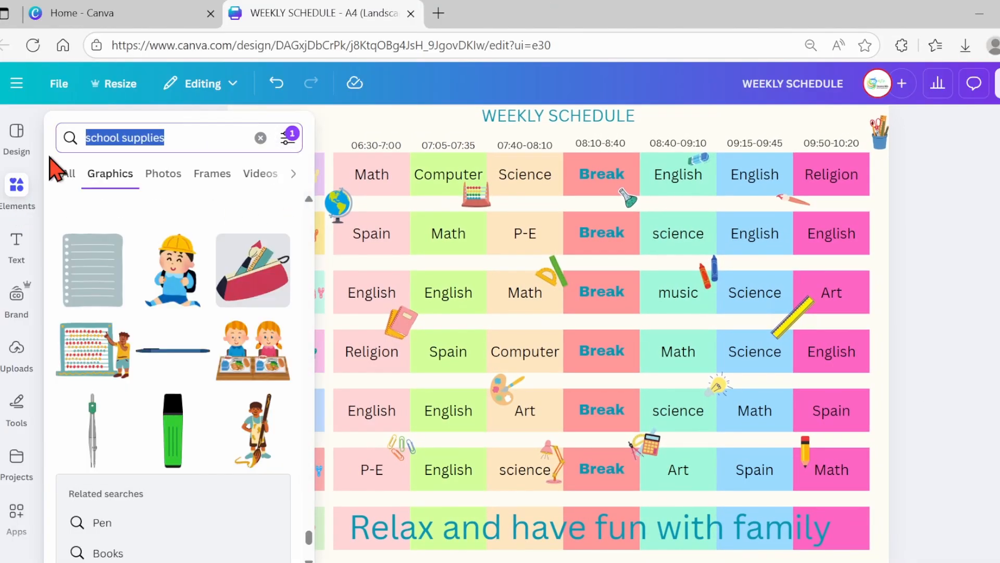
{"action": "type", "text": "shape"}
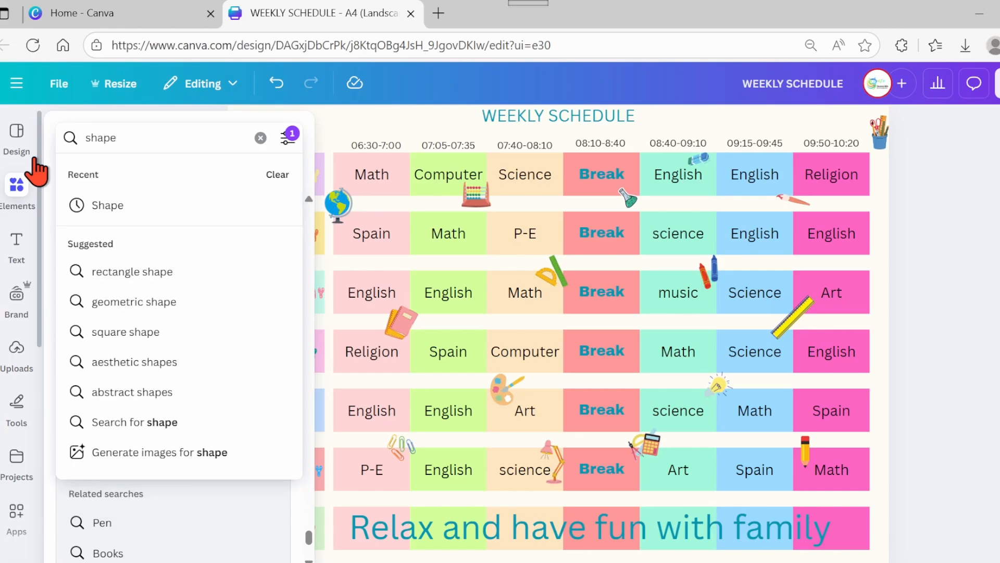
{"action": "key", "text": "Return"}
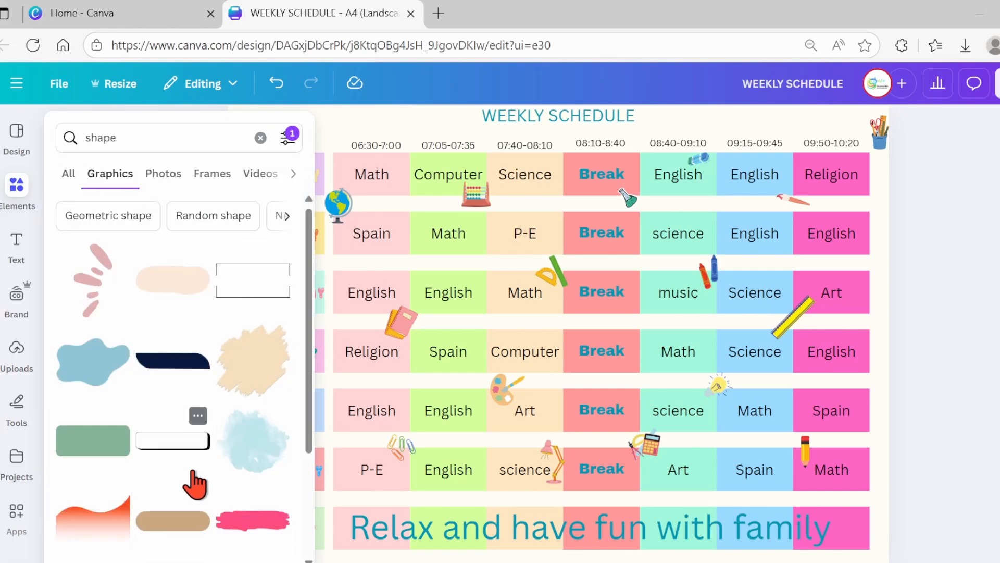
{"action": "left_click", "coordinate": [249, 531]}
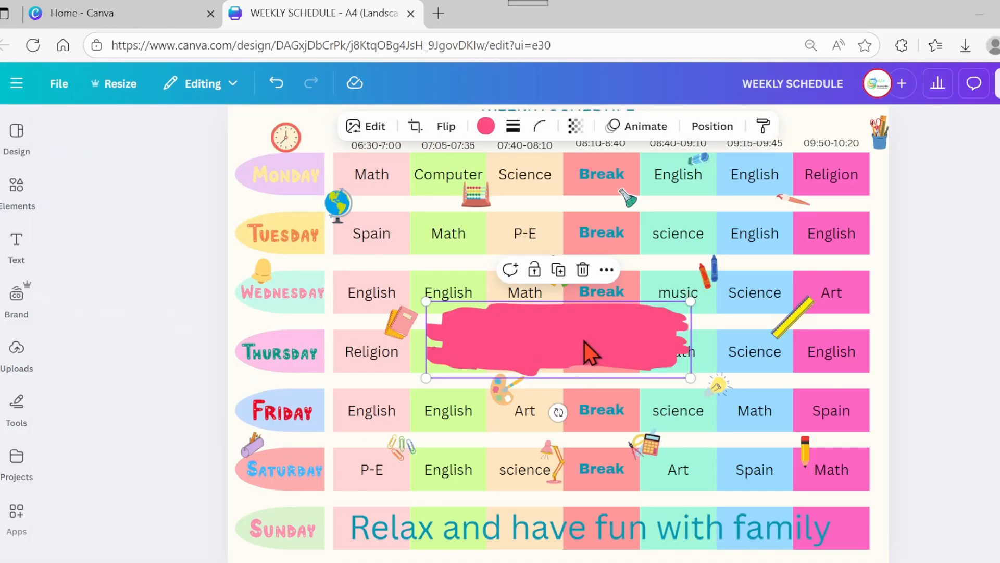
{"action": "left_click_drag", "start_coordinate": [580, 321], "coordinate": [585, 139]}
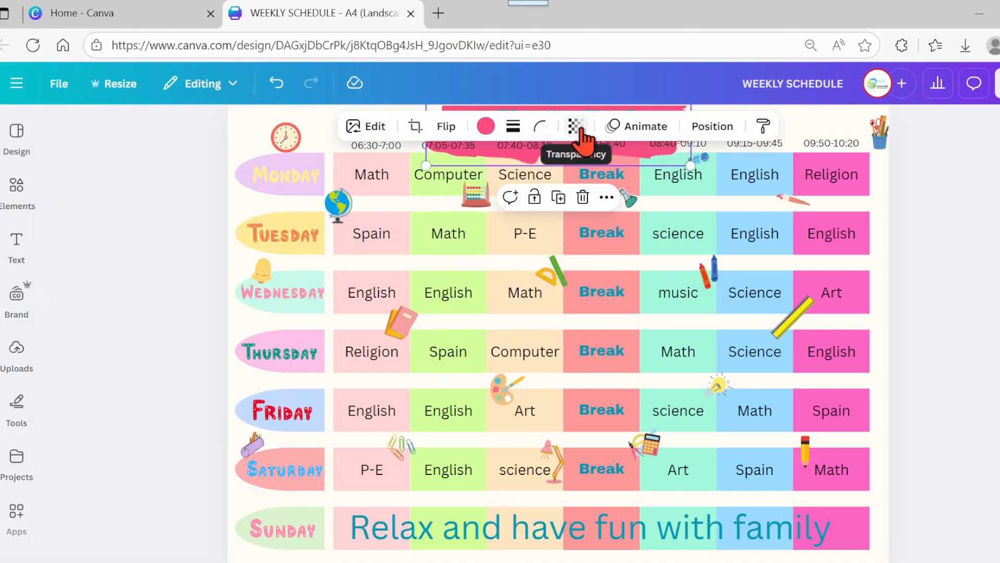
{"action": "left_click_drag", "start_coordinate": [425, 165], "coordinate": [471, 152]}
{"action": "left_click", "coordinate": [948, 264]}
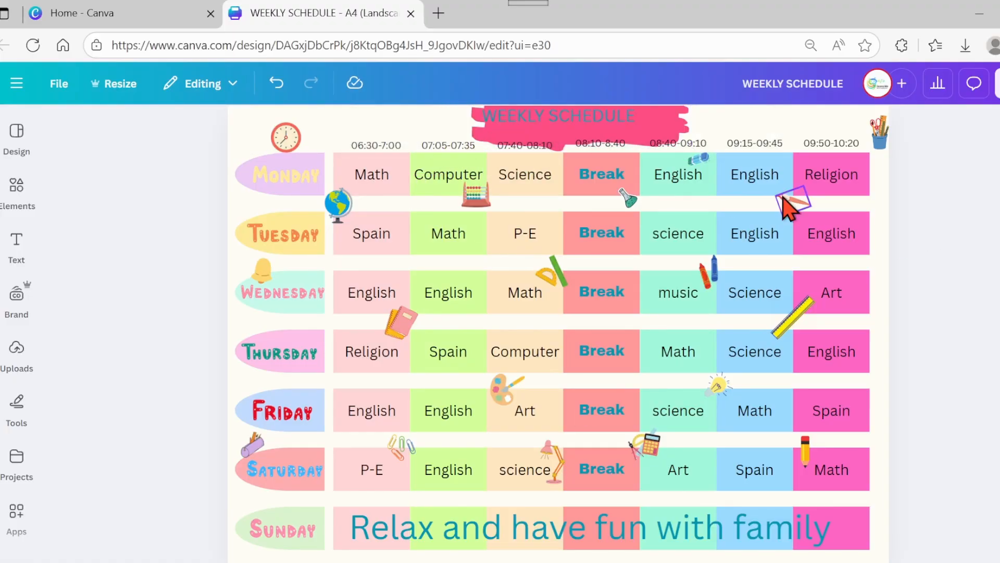
- Resize and reposition the brush-stroke shape so it frames the WEEKLY SCHEDULE title
{"action": "left_click", "coordinate": [671, 138]}
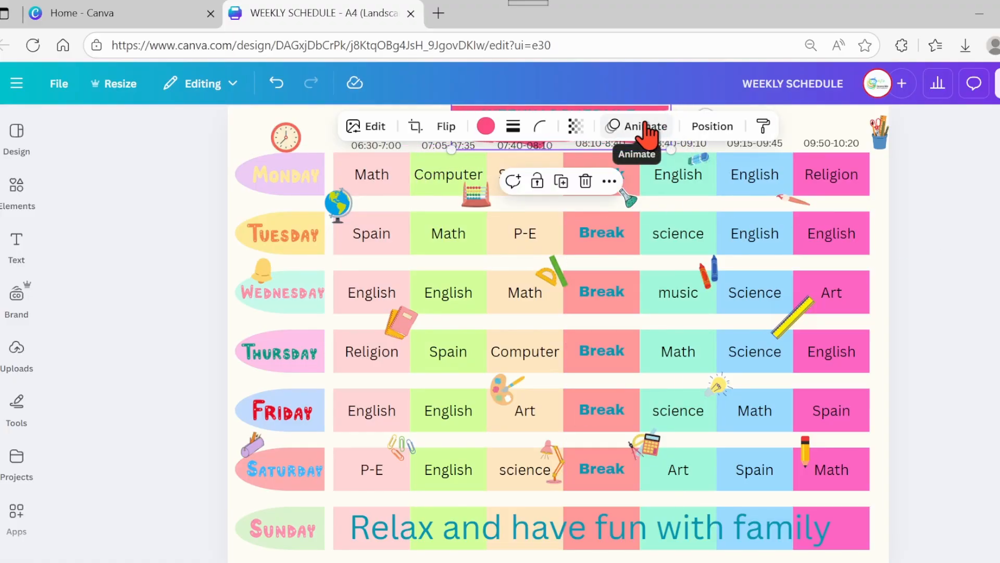
{"action": "left_click_drag", "start_coordinate": [834, 561], "coordinate": [825, 561]}
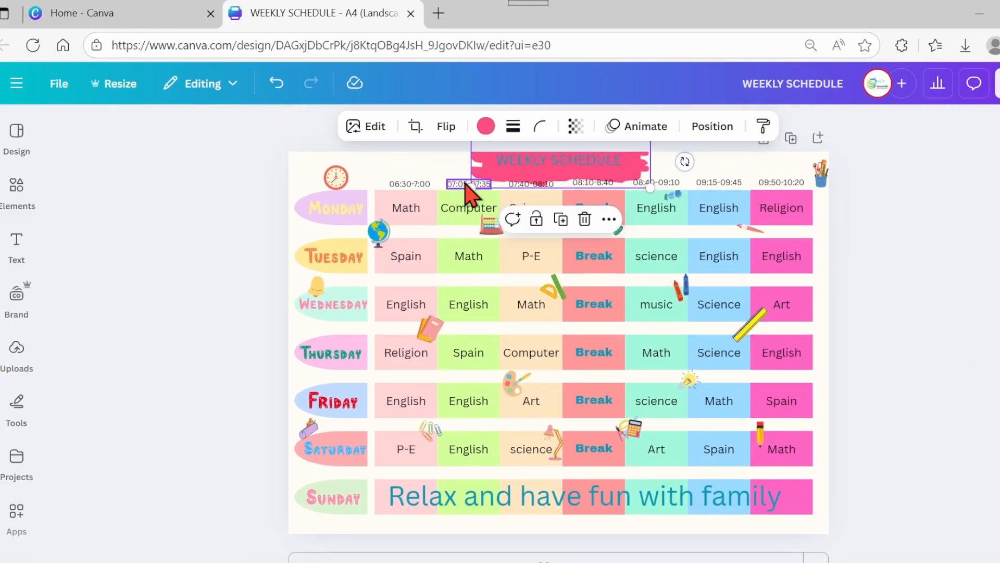
{"action": "left_click_drag", "start_coordinate": [471, 186], "coordinate": [483, 168]}
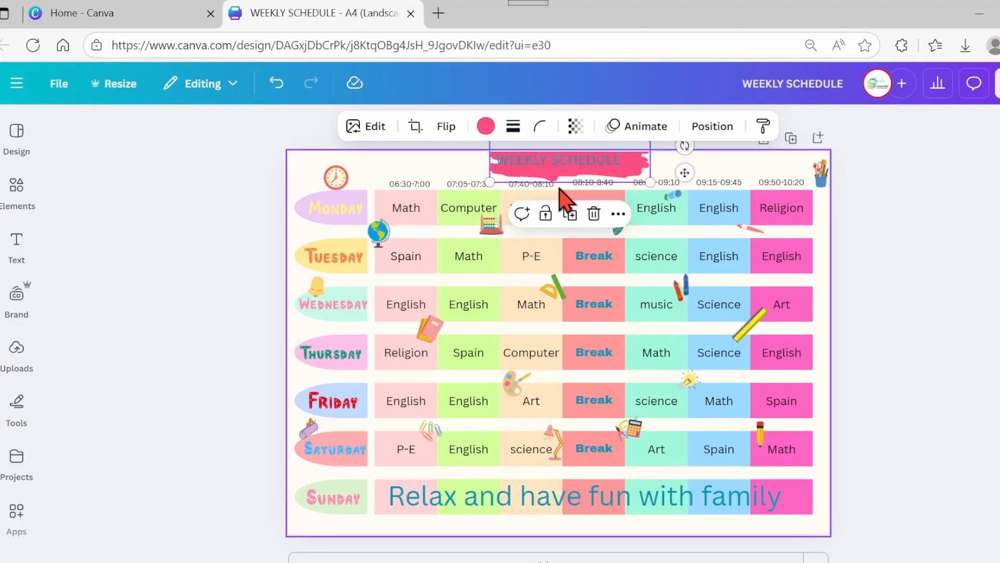
{"action": "left_click_drag", "start_coordinate": [563, 185], "coordinate": [550, 172]}
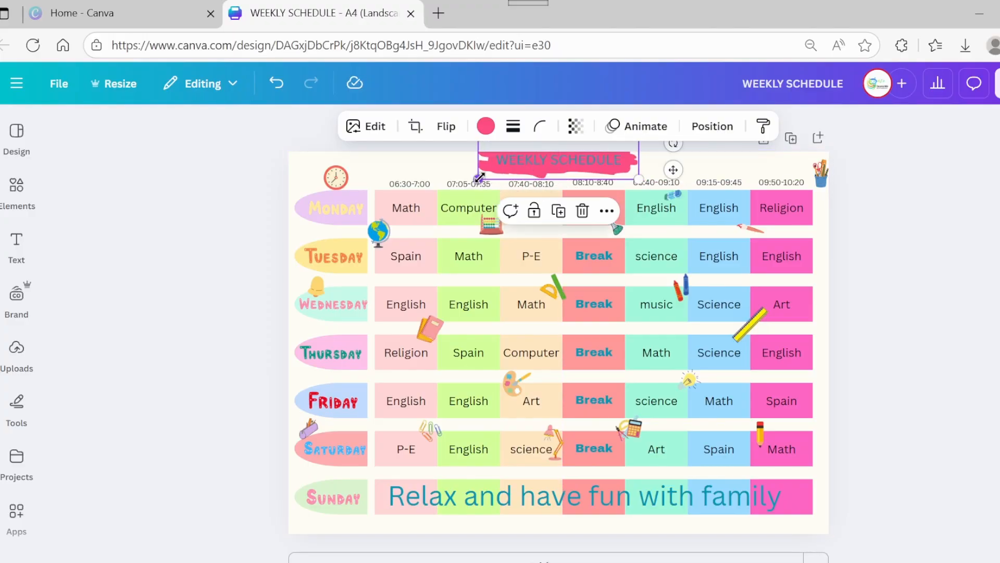
{"action": "left_click_drag", "start_coordinate": [479, 178], "coordinate": [484, 176]}
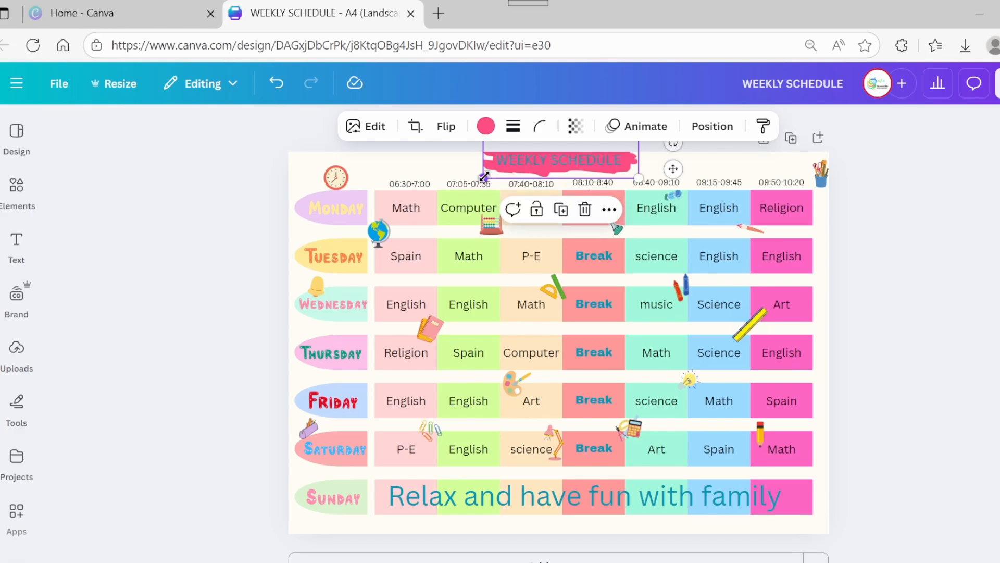
- Recolor the title's brush-stroke shape to Cotton Candy (#ffc2e8)
{"action": "left_click", "coordinate": [486, 128]}
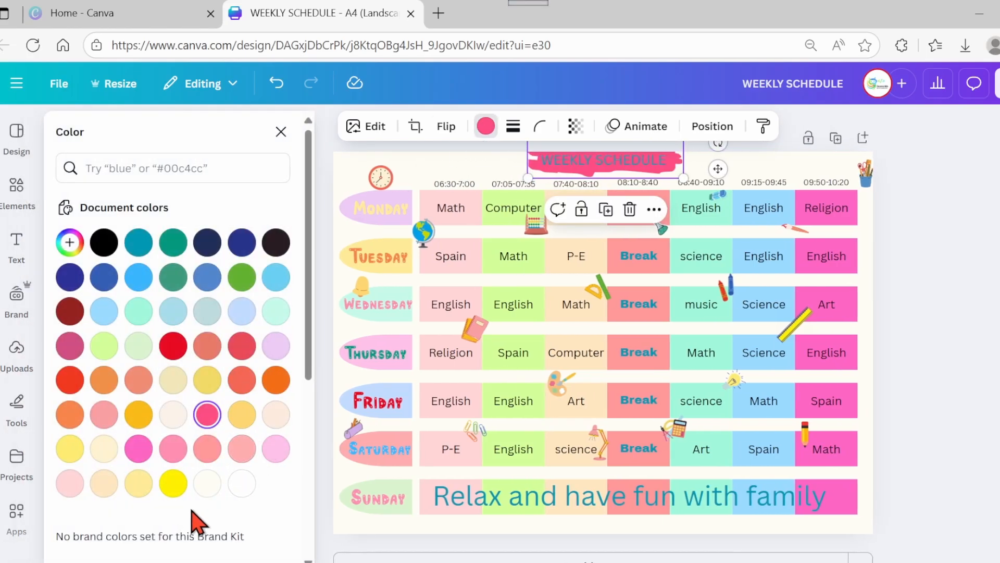
{"action": "left_click", "coordinate": [275, 449]}
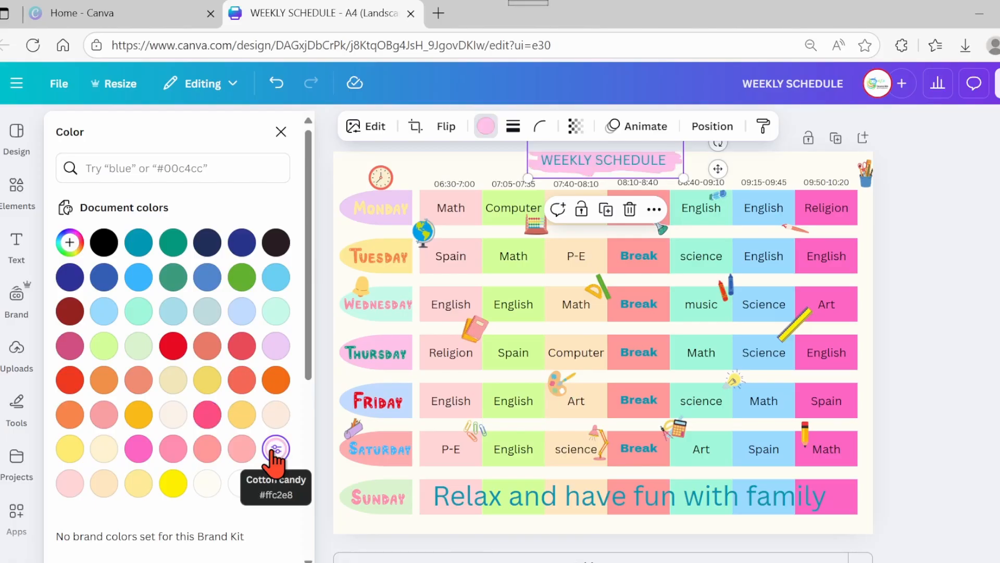
{"action": "left_click", "coordinate": [948, 351]}
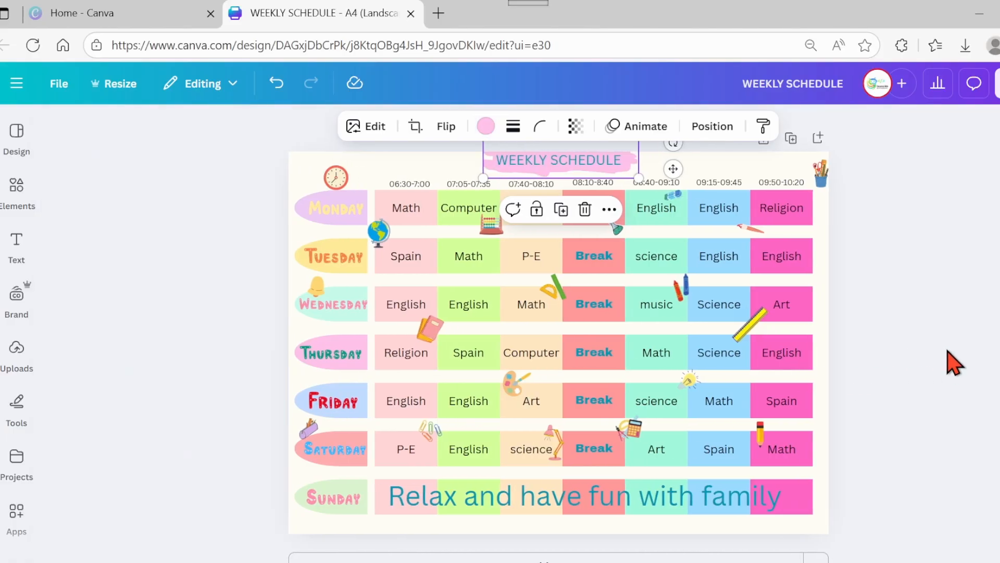
{"action": "left_click", "coordinate": [947, 351]}
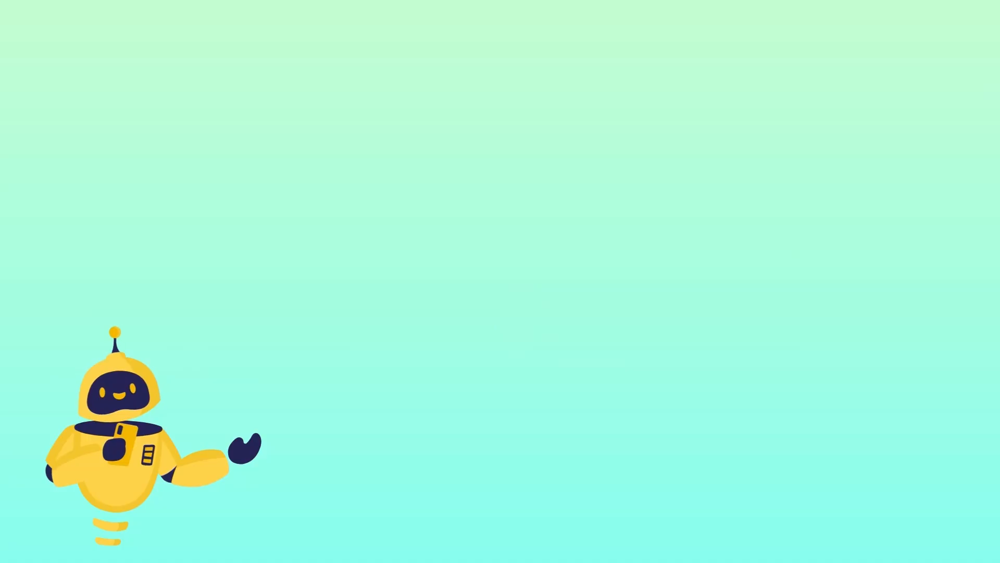